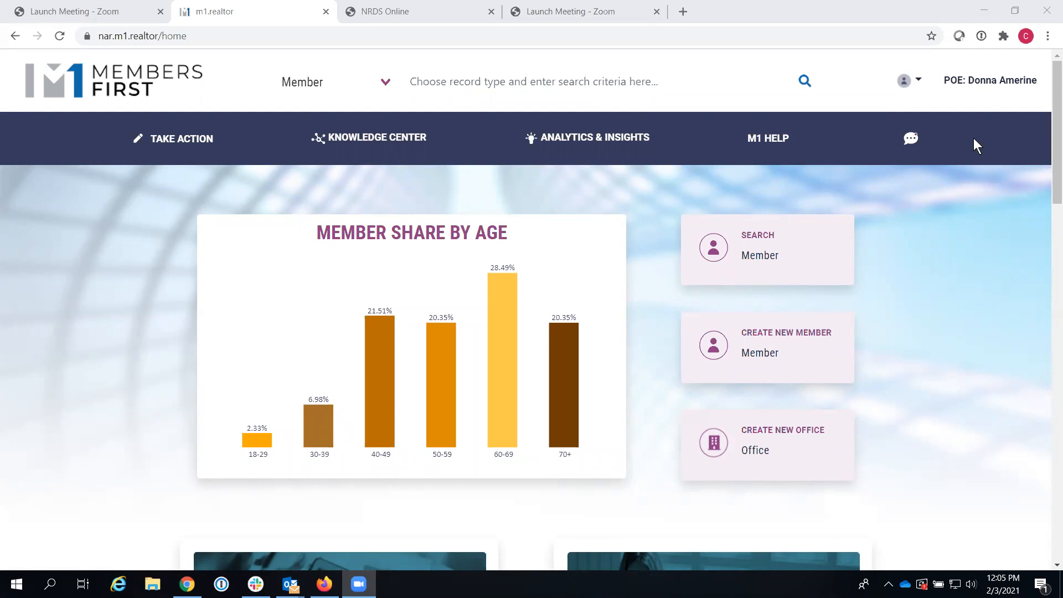
Step: Scroll down the M1 home page and launch the Find An Association tool in NRDS Online
drag(1053, 147, 1036, 242)
scroll(1036, 241, down, 8)
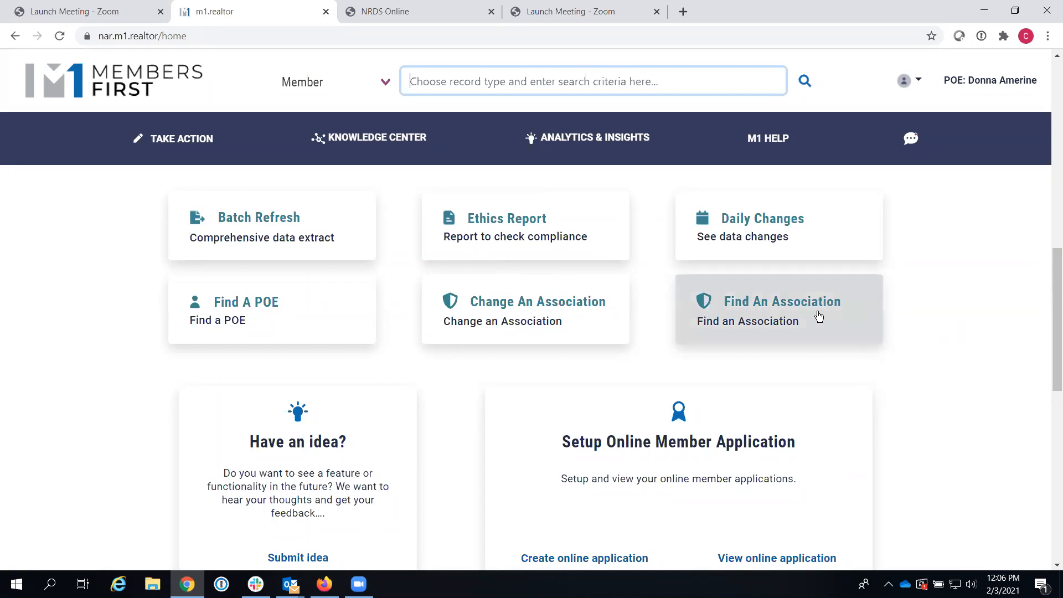
click(785, 312)
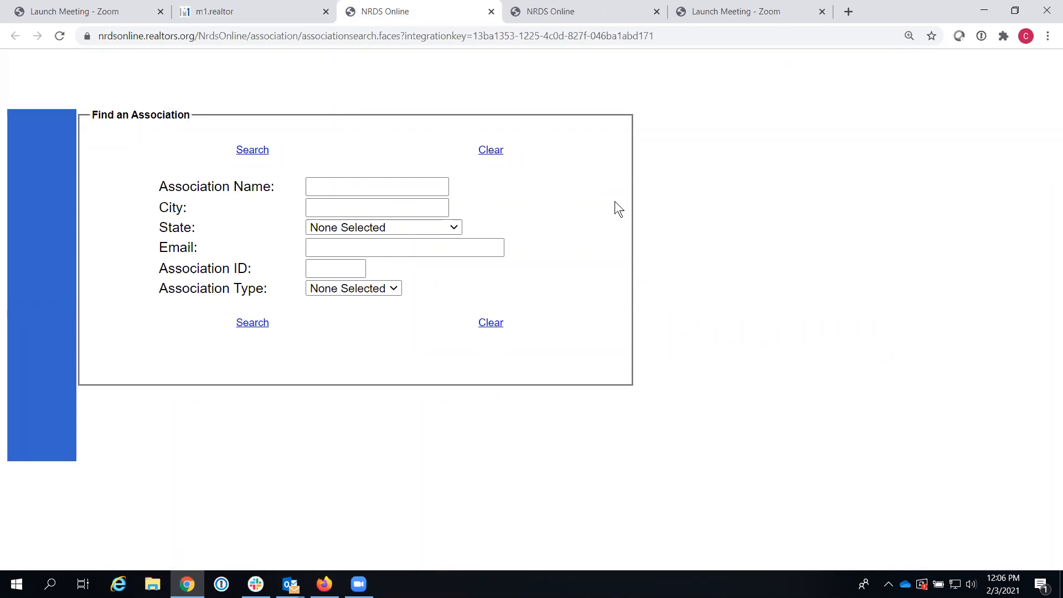
Step: Search associations in CALIFORNIA and open the Amador County Association of REALTORS® record
click(453, 227)
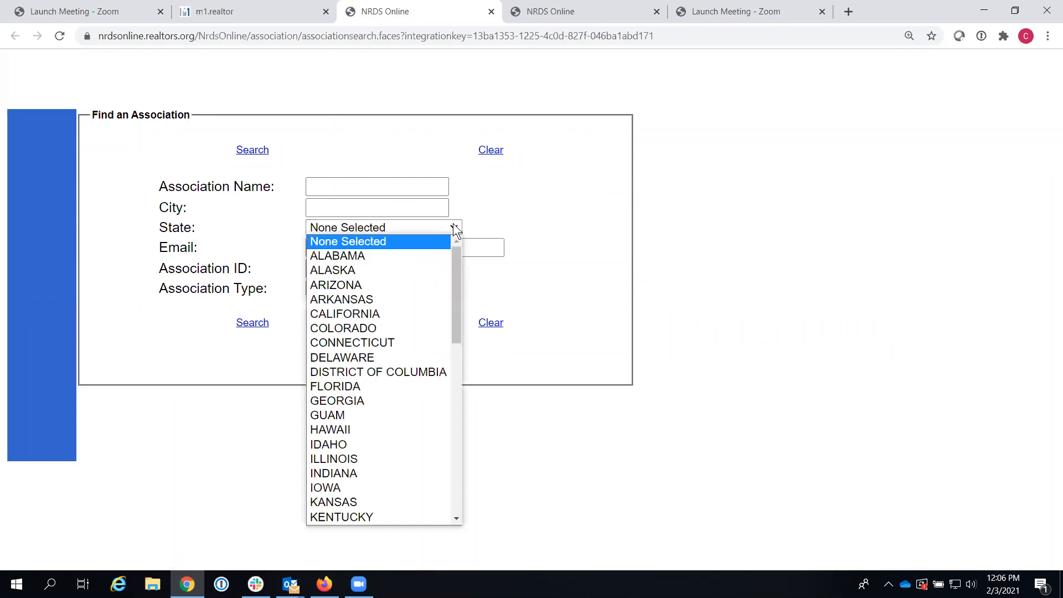
click(392, 313)
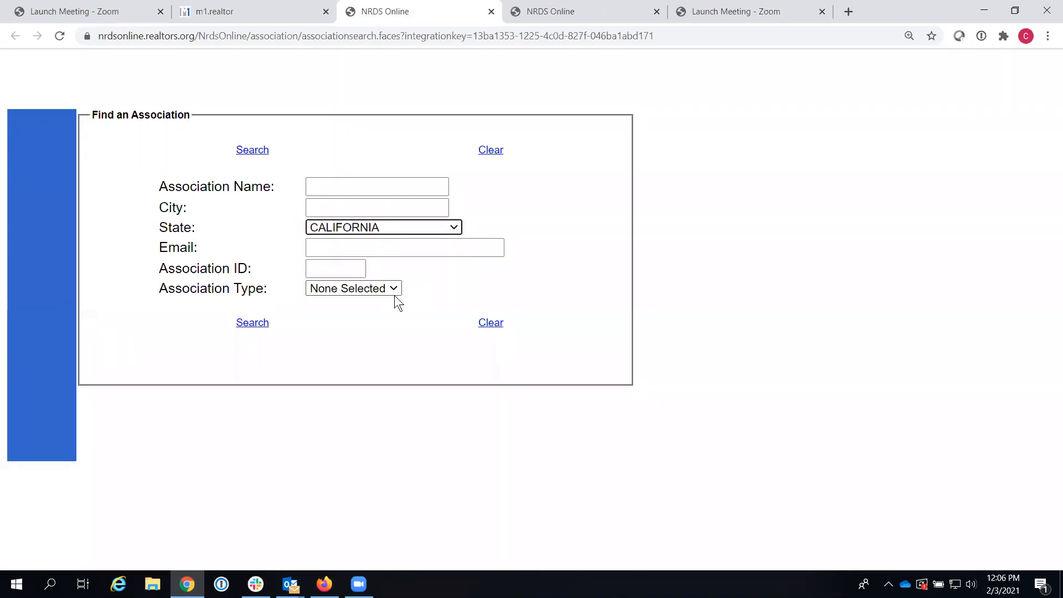
click(252, 324)
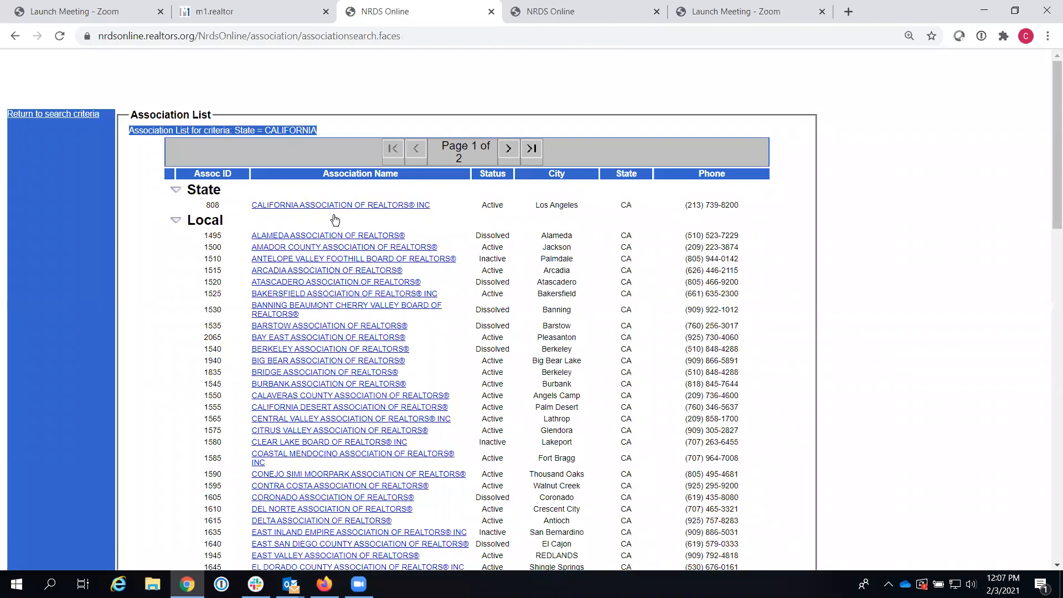
click(317, 249)
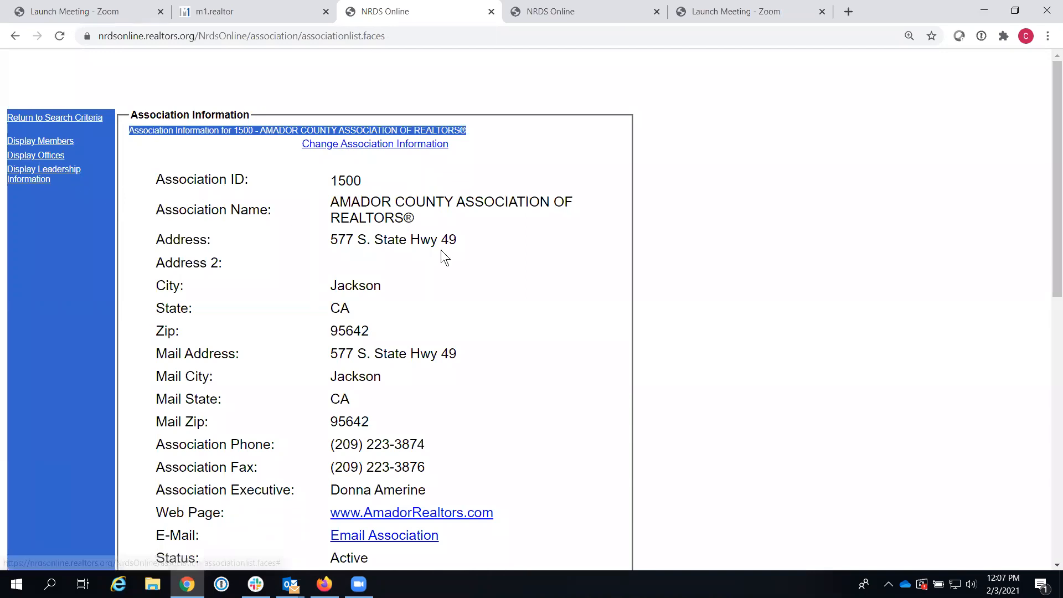
Step: Review the Amador County association (ID 1500) details and dismiss the Slack notification
scroll(1045, 175, down, 8)
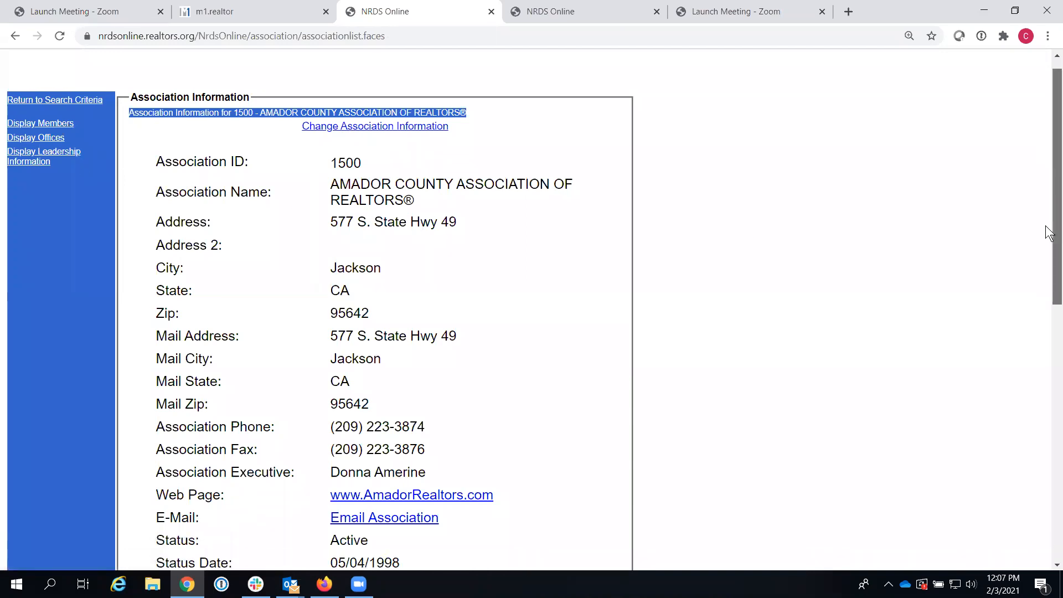
drag(1018, 384, 1016, 394)
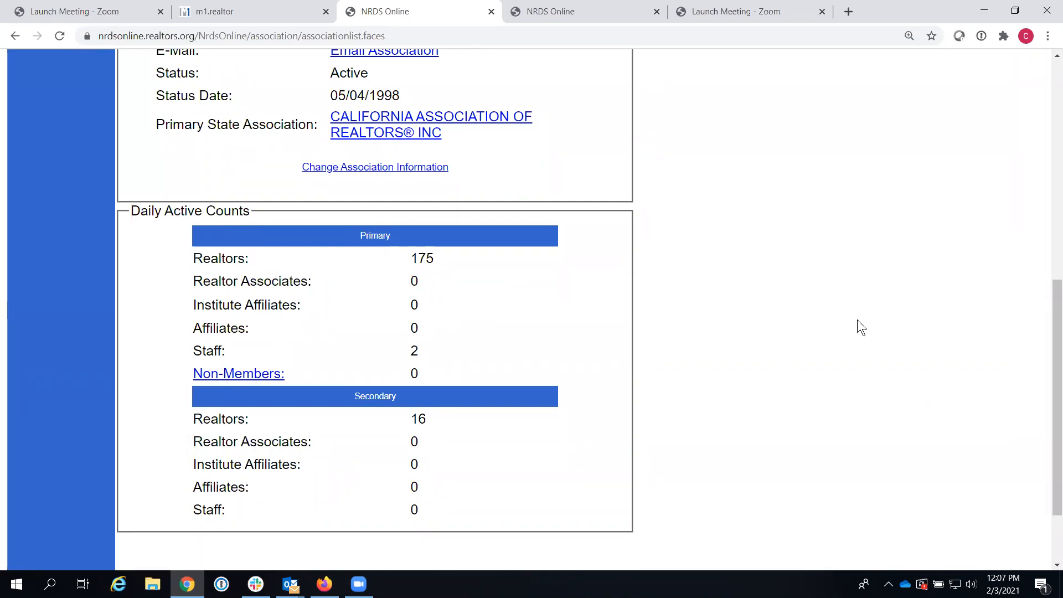
drag(1050, 354, 1046, 72)
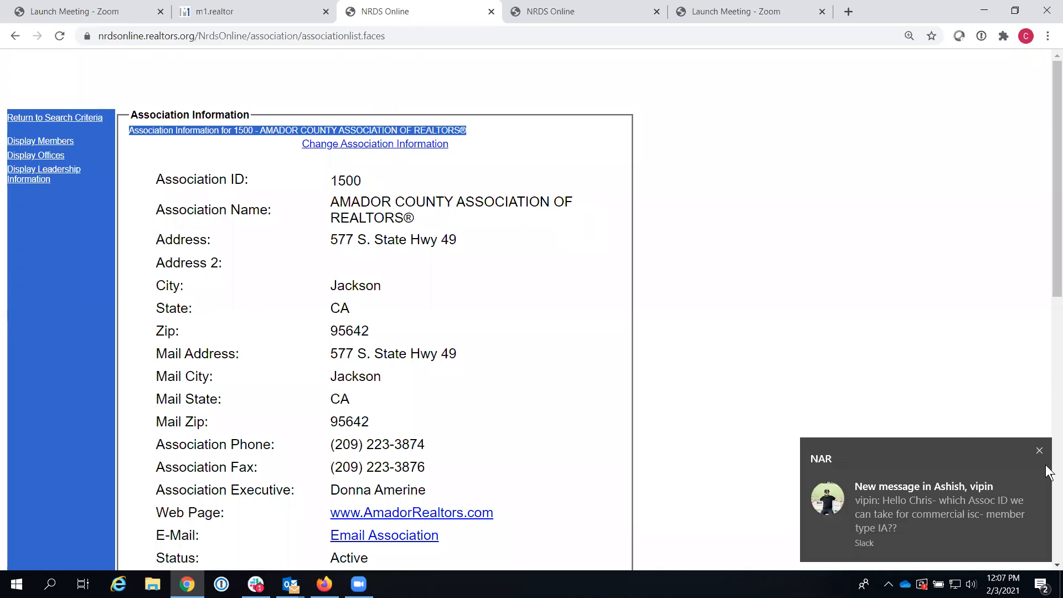
click(1041, 449)
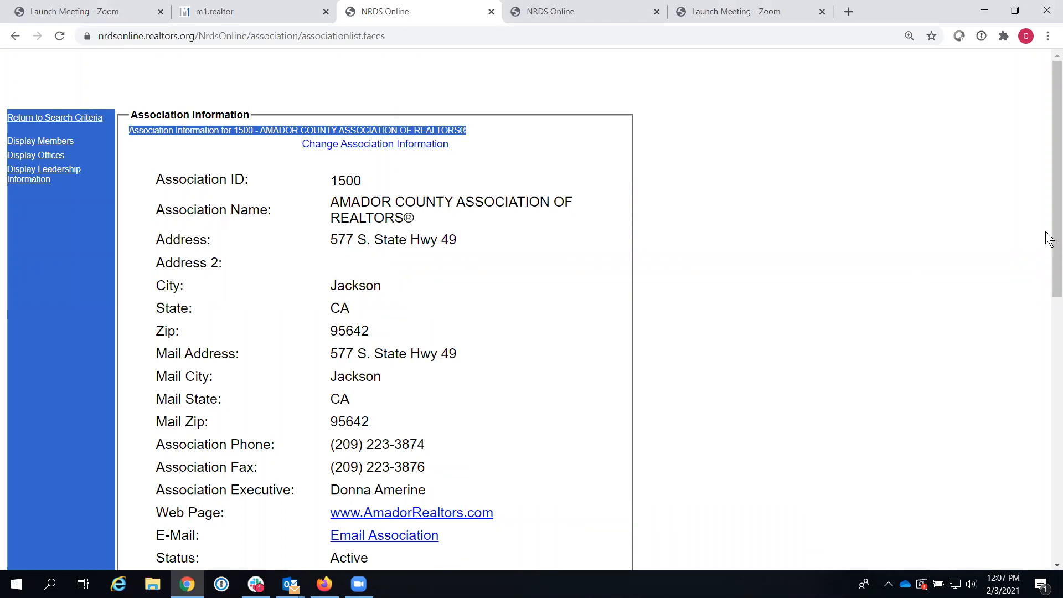
scroll(367, 366, down, 3)
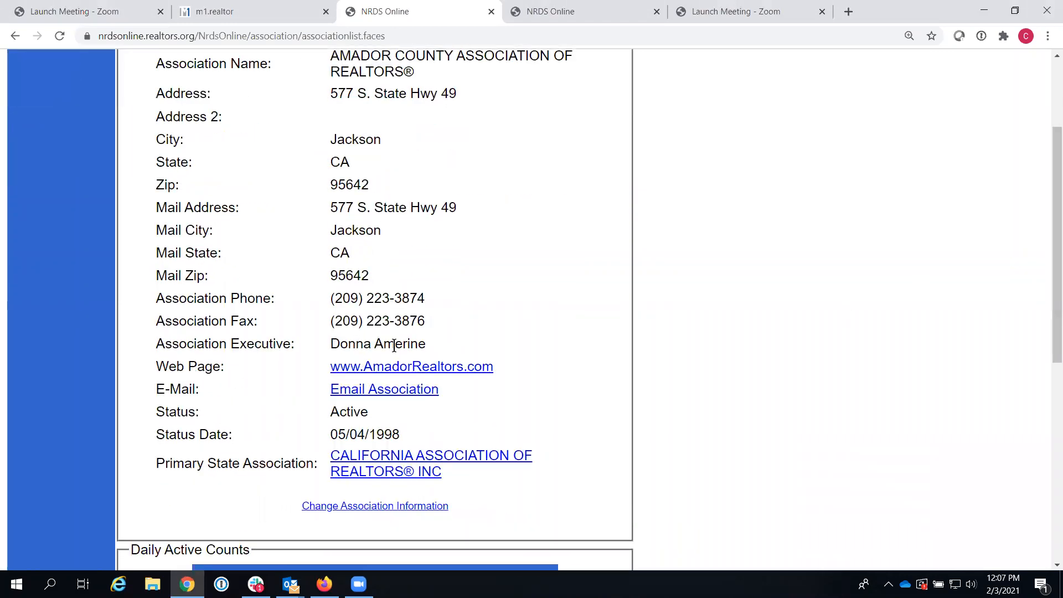
scroll(836, 218, up, 3)
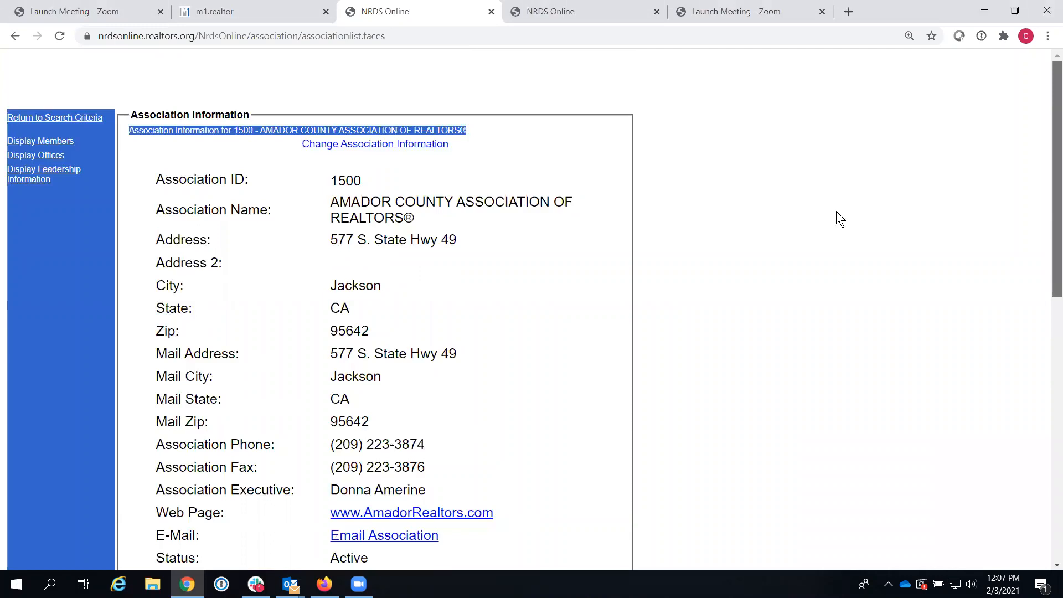
click(38, 180)
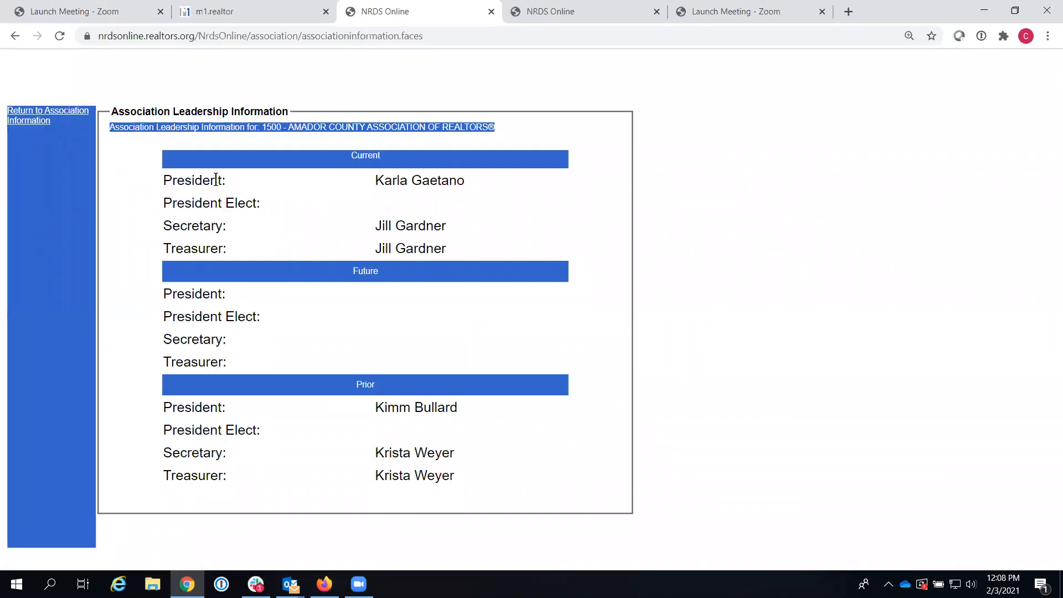
click(72, 114)
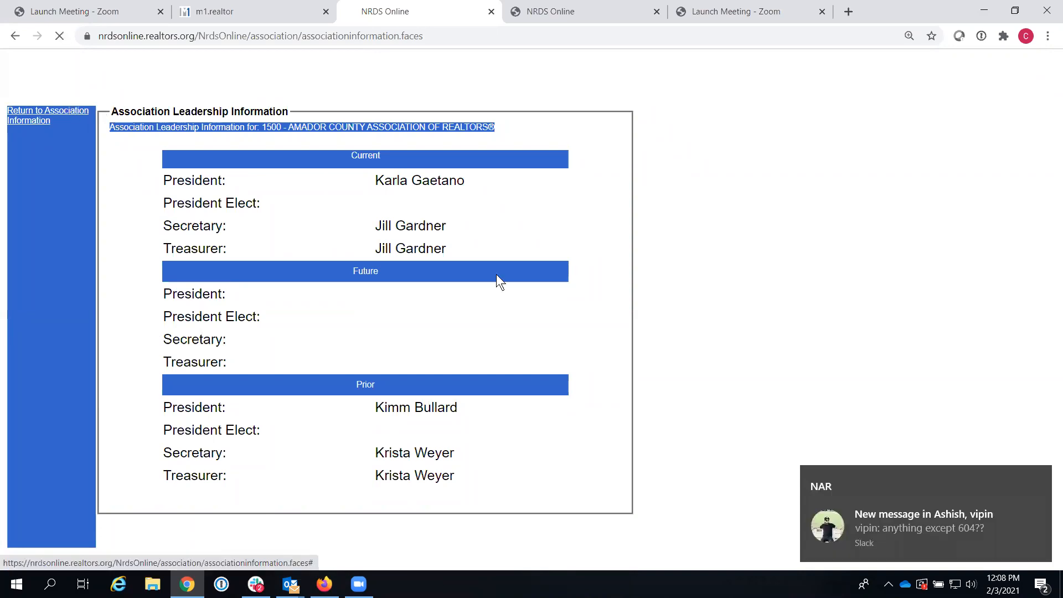
click(1038, 479)
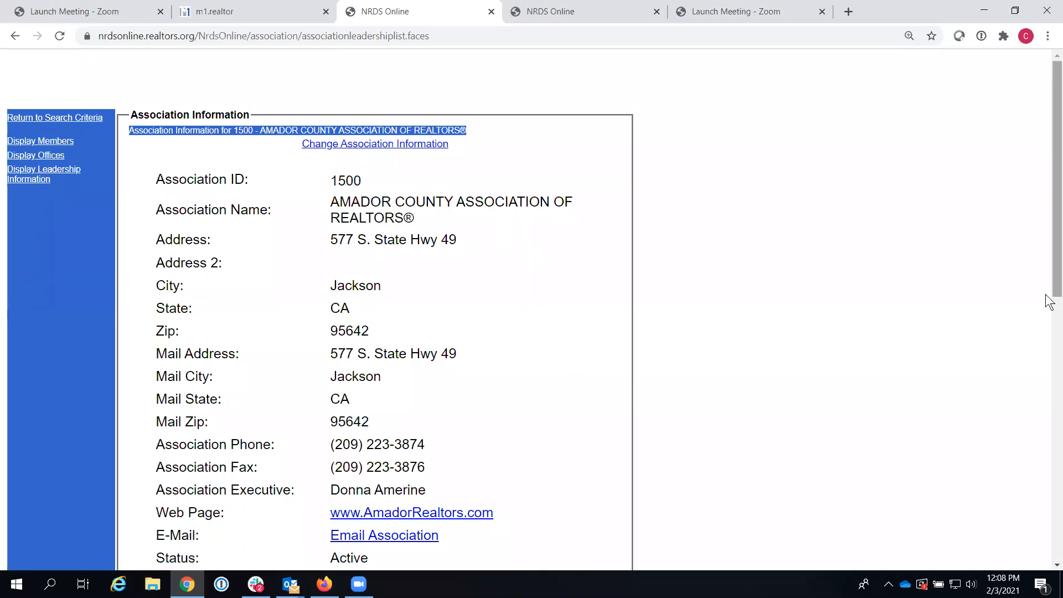
drag(1054, 287, 1019, 467)
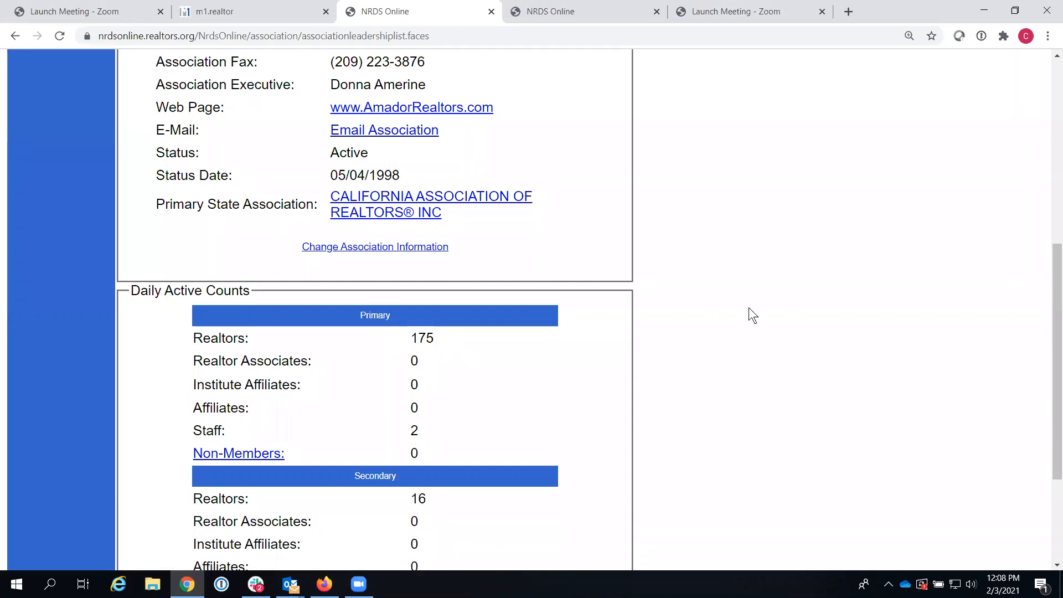
drag(1046, 335, 1046, 118)
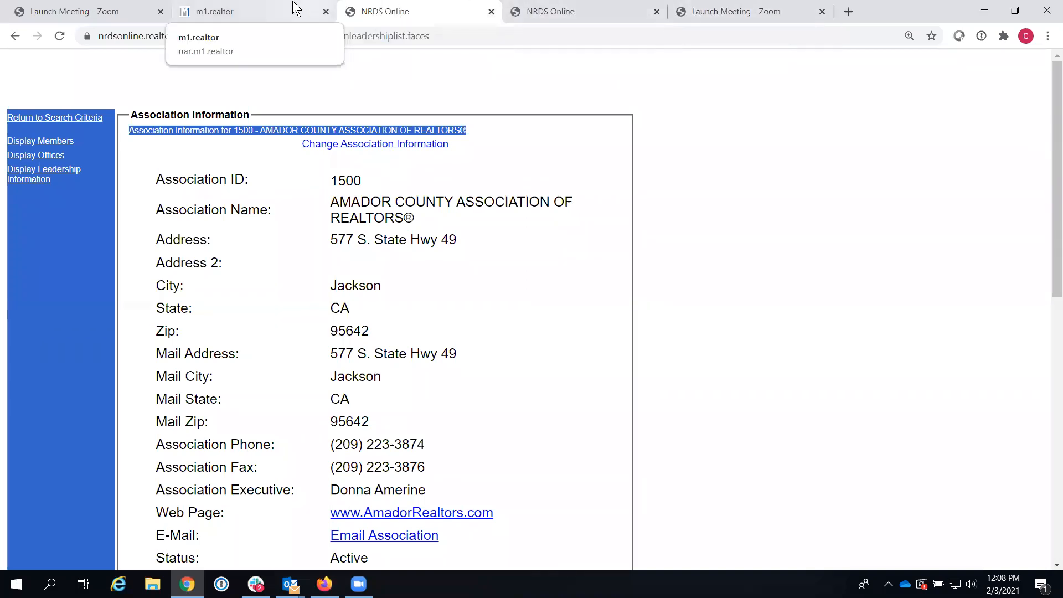
Step: Return to the Members First tab and scroll to the top of its home page
click(191, 17)
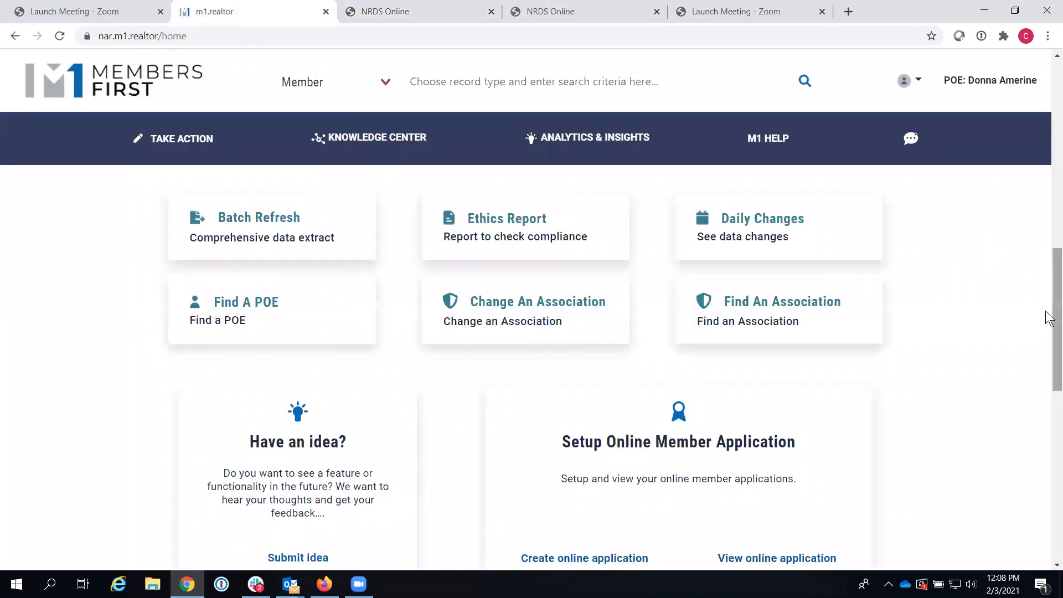
drag(1047, 315, 1047, 310)
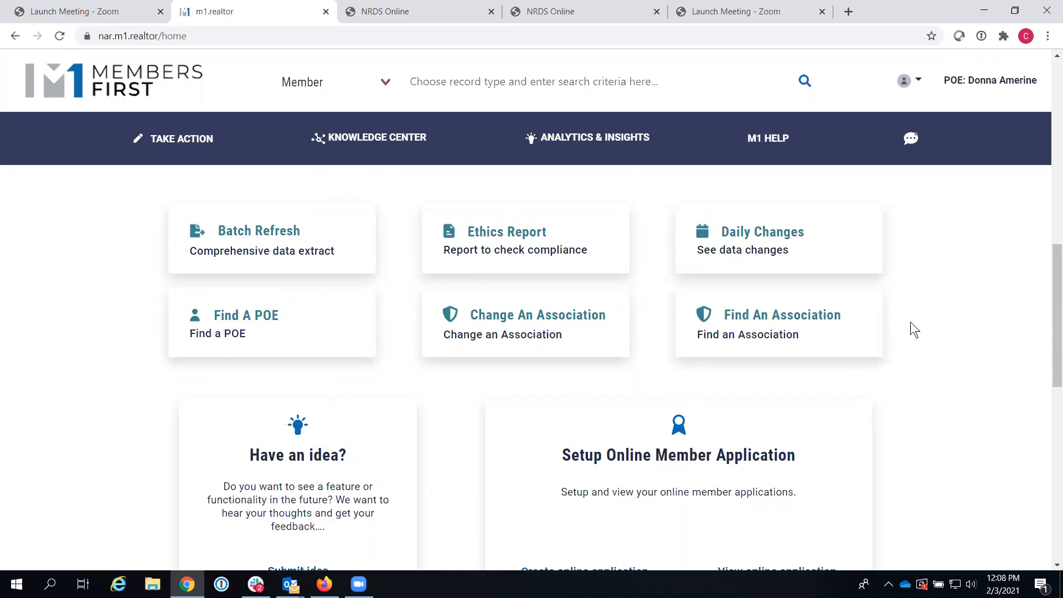
drag(1049, 275, 1047, 135)
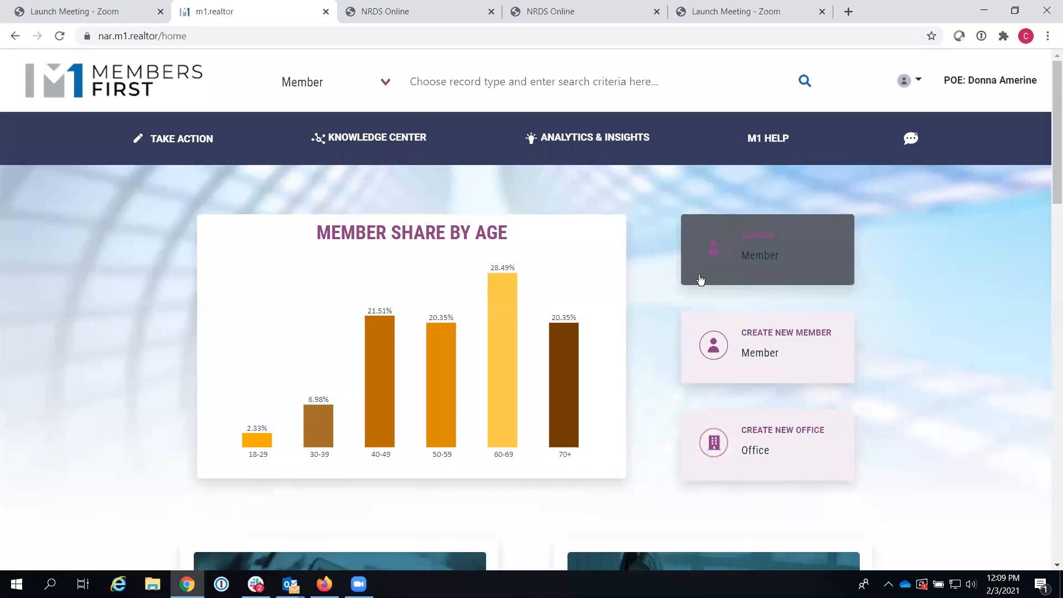
Step: Filter Amador County members to Active REALTOR® (175), then clear filters and return home
click(768, 264)
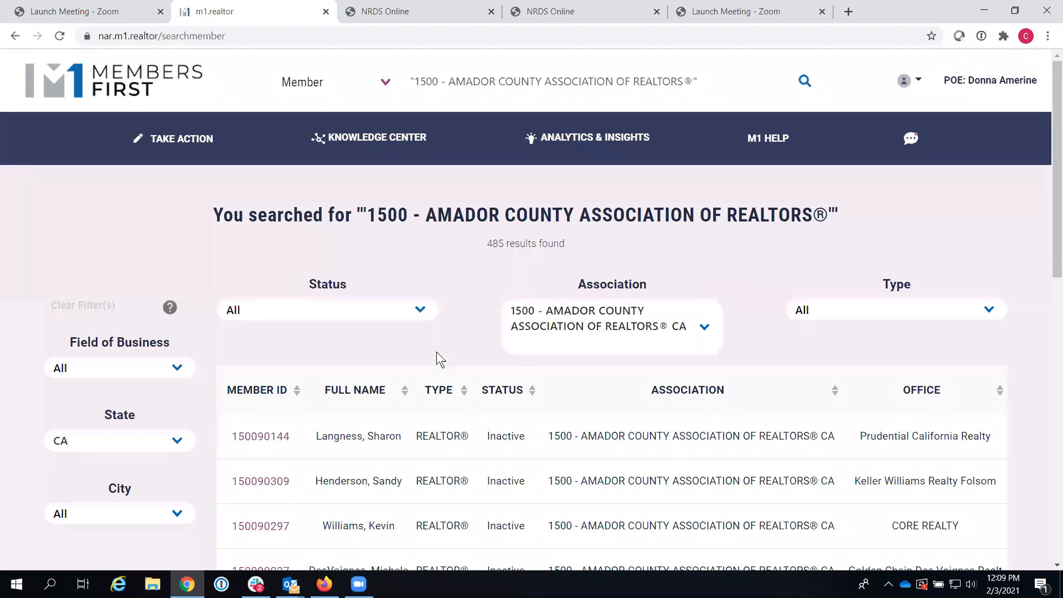
click(420, 315)
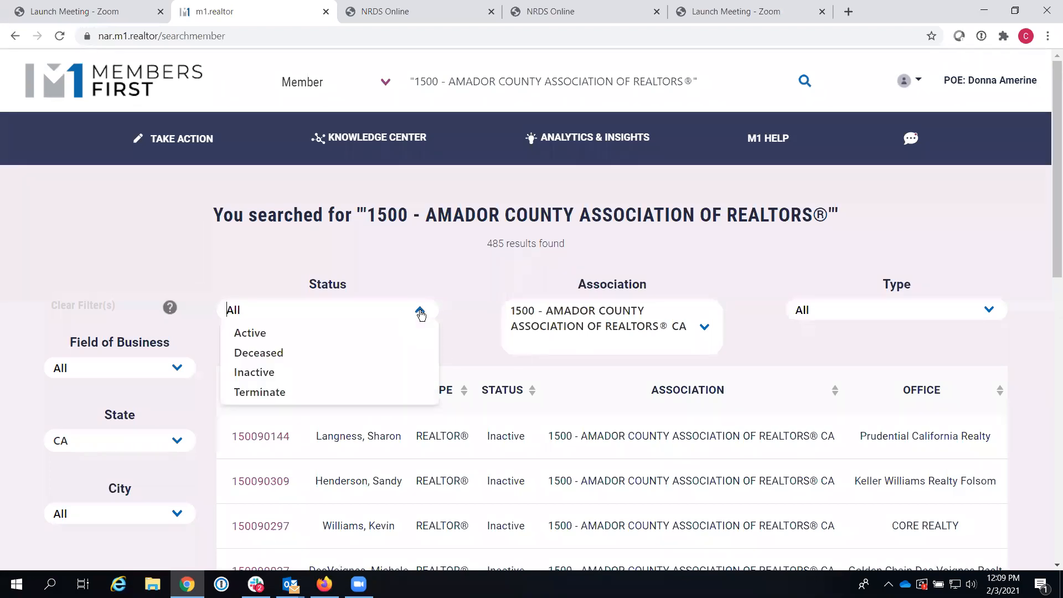
click(312, 339)
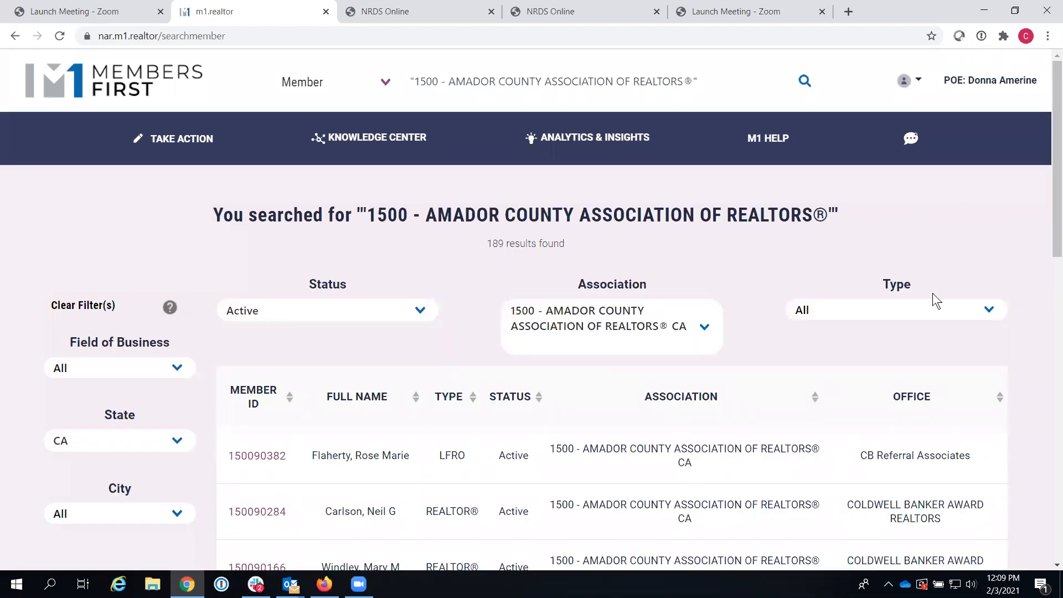
click(991, 309)
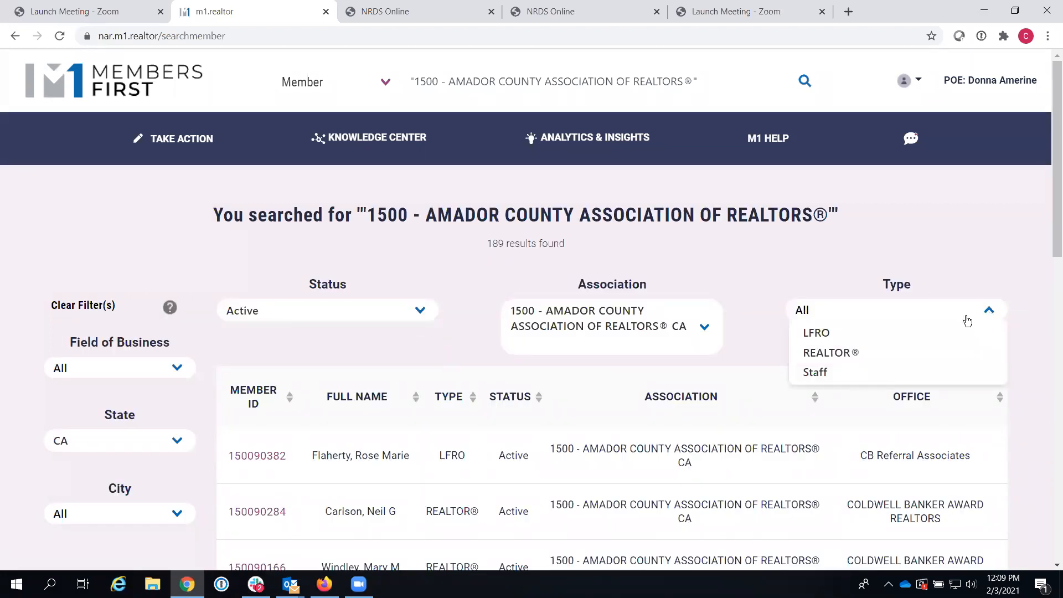
click(907, 356)
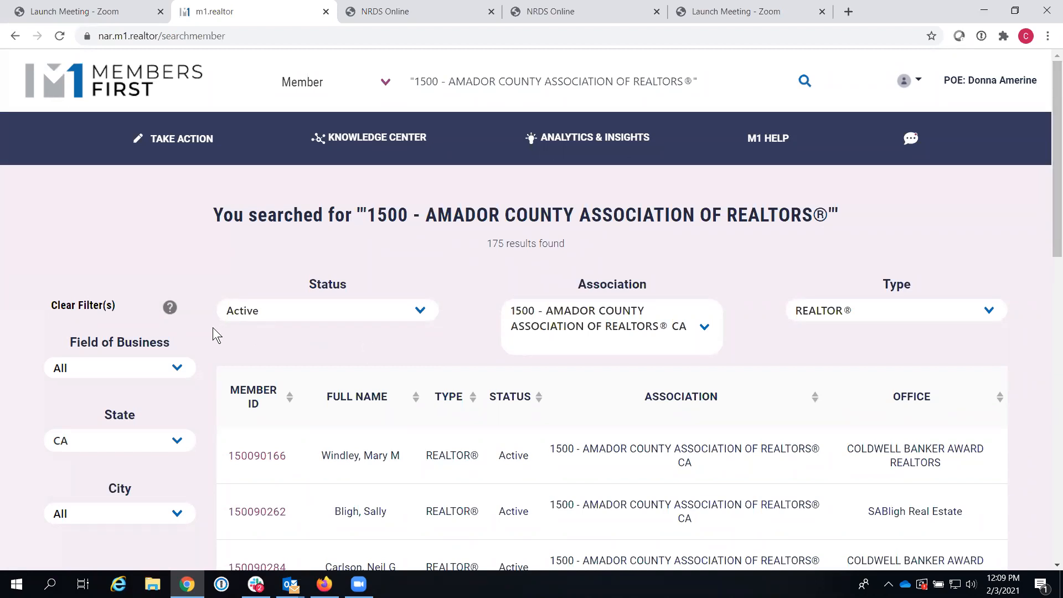
click(84, 306)
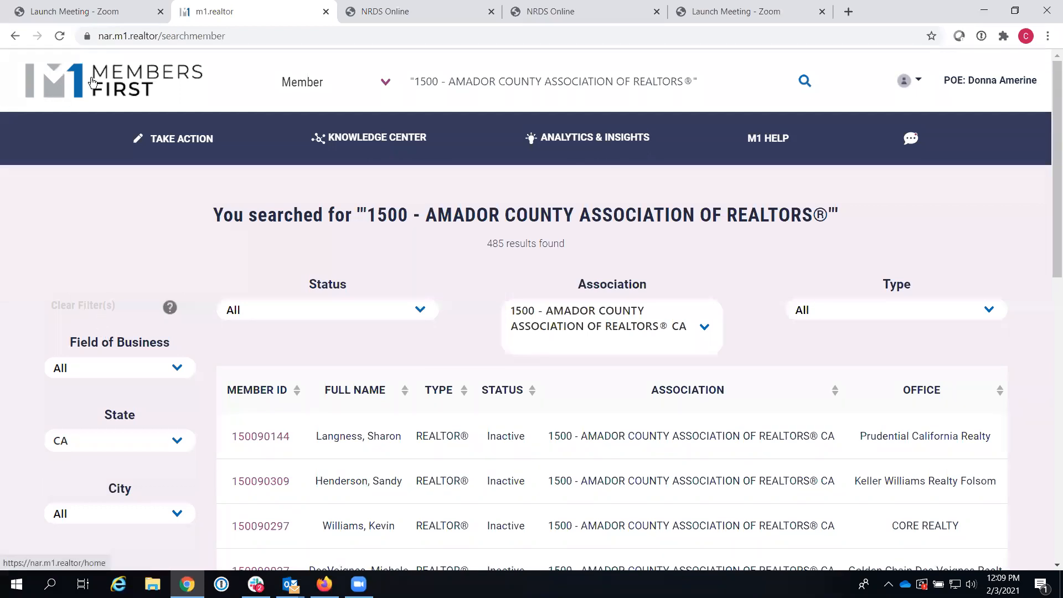
click(116, 87)
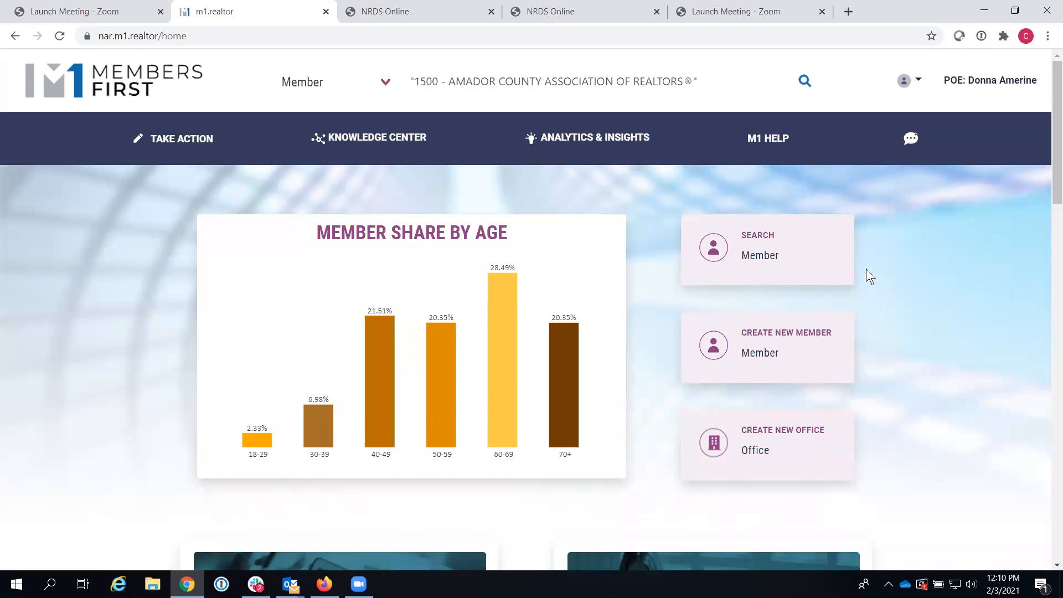
Step: Search Member records by the member's ID number
drag(717, 87, 348, 84)
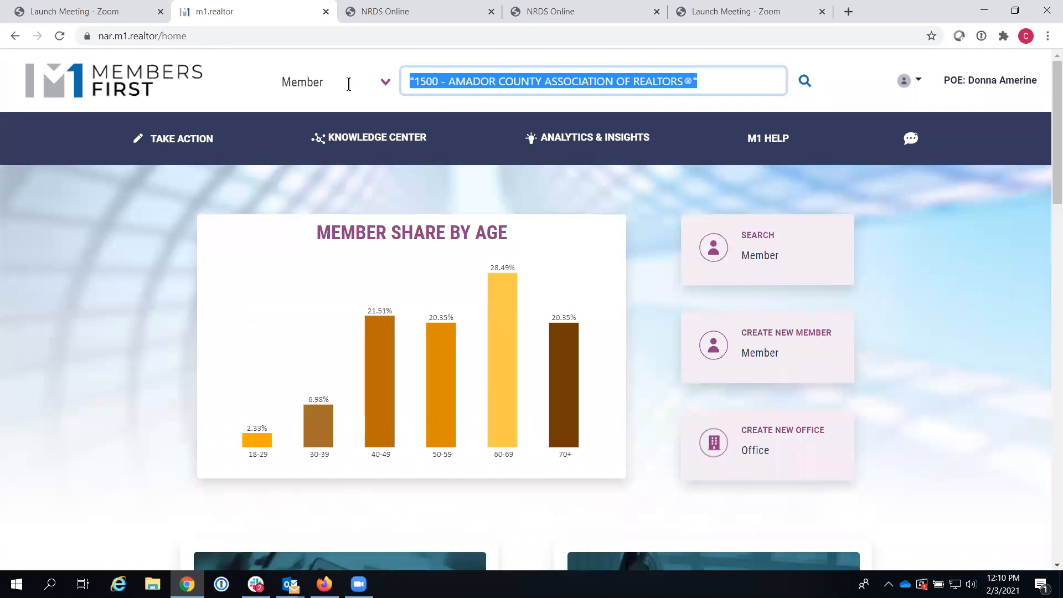
key(BackSpace)
click(386, 81)
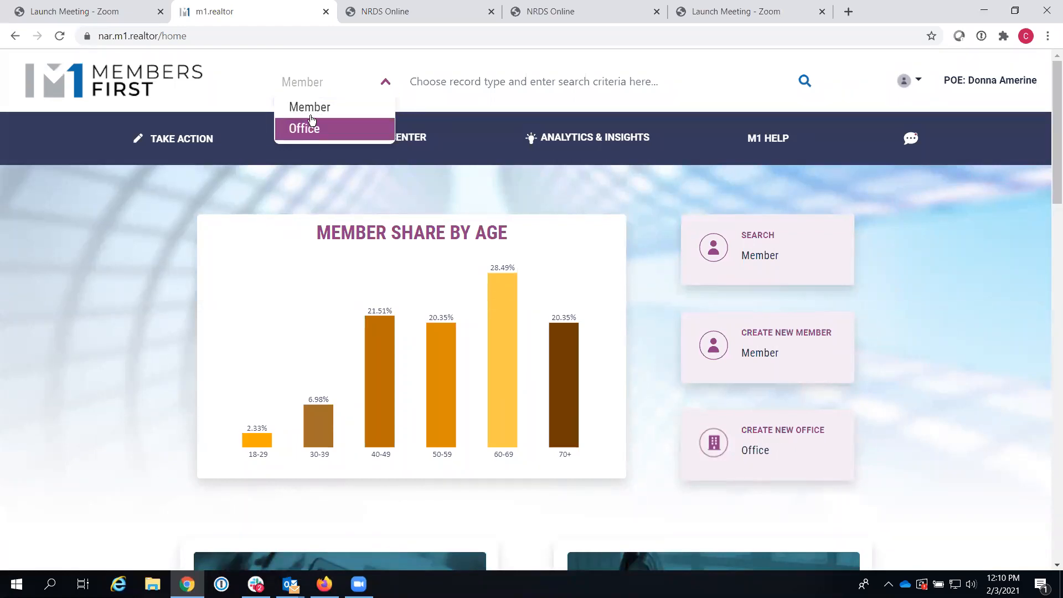
click(334, 110)
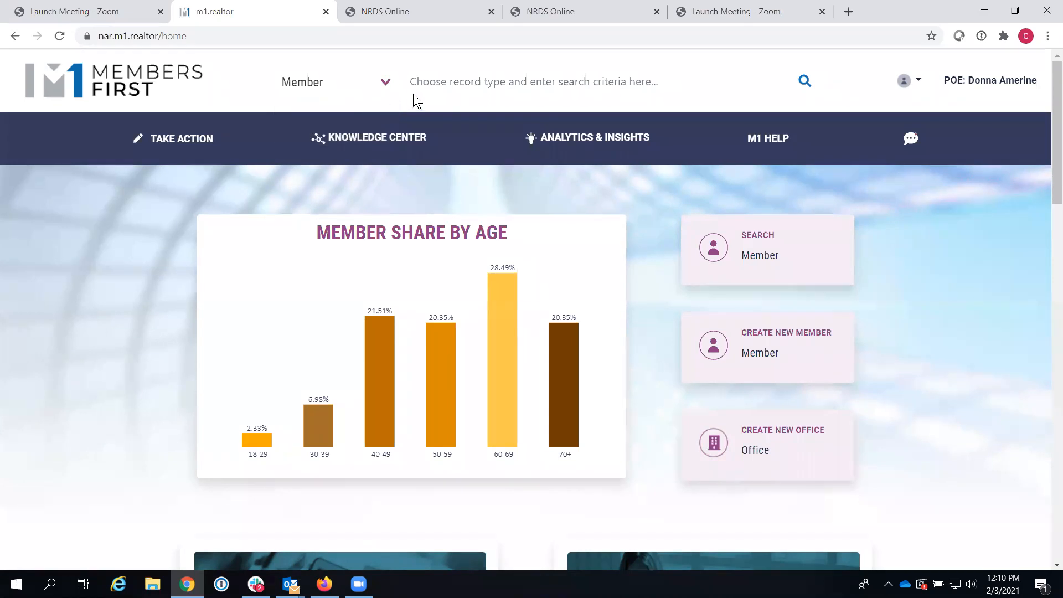
click(434, 82)
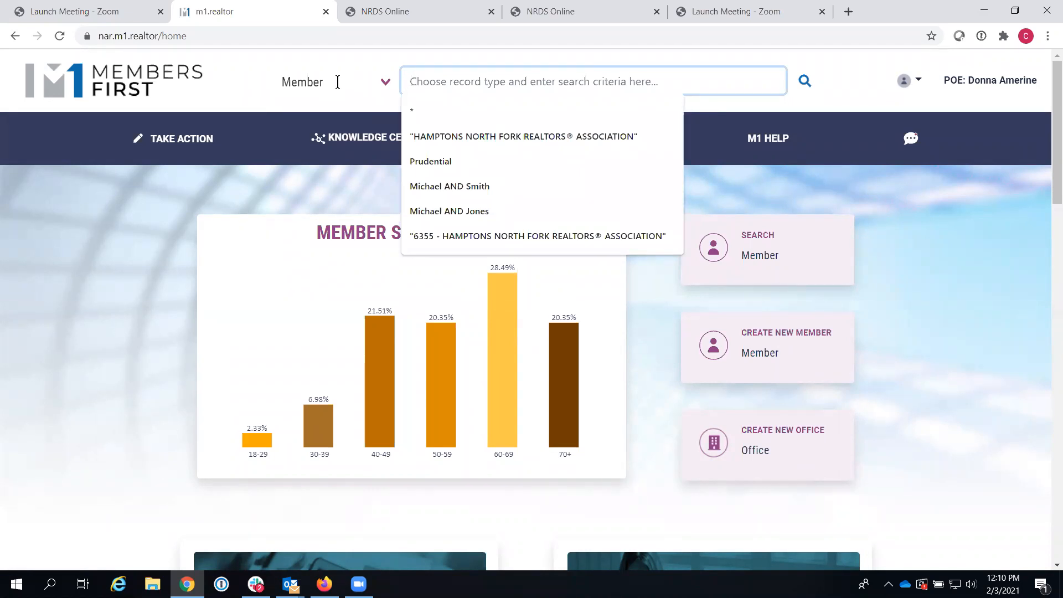
text(1500)
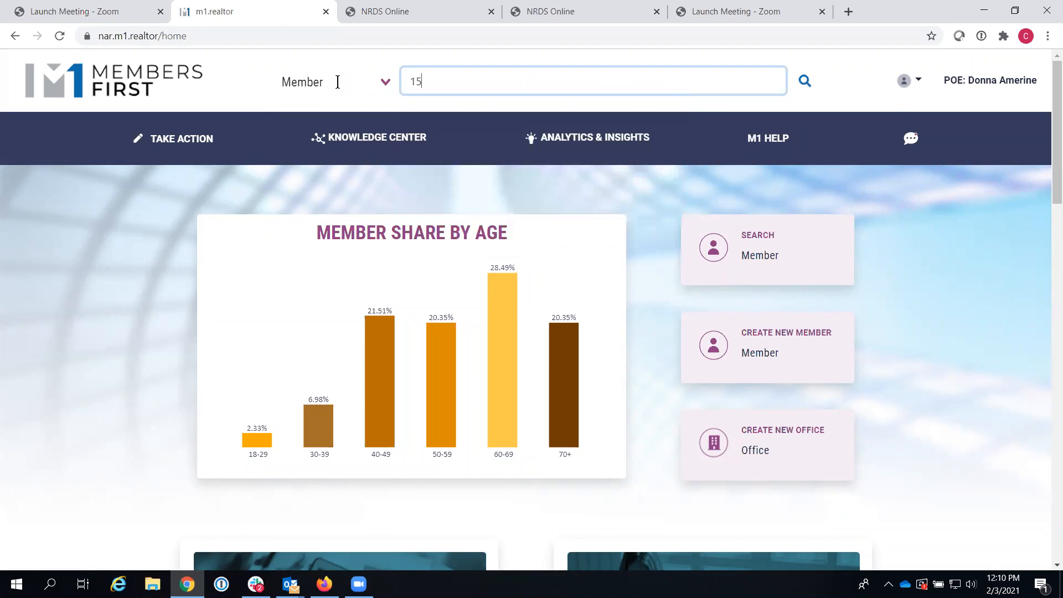
text(90409)
click(805, 82)
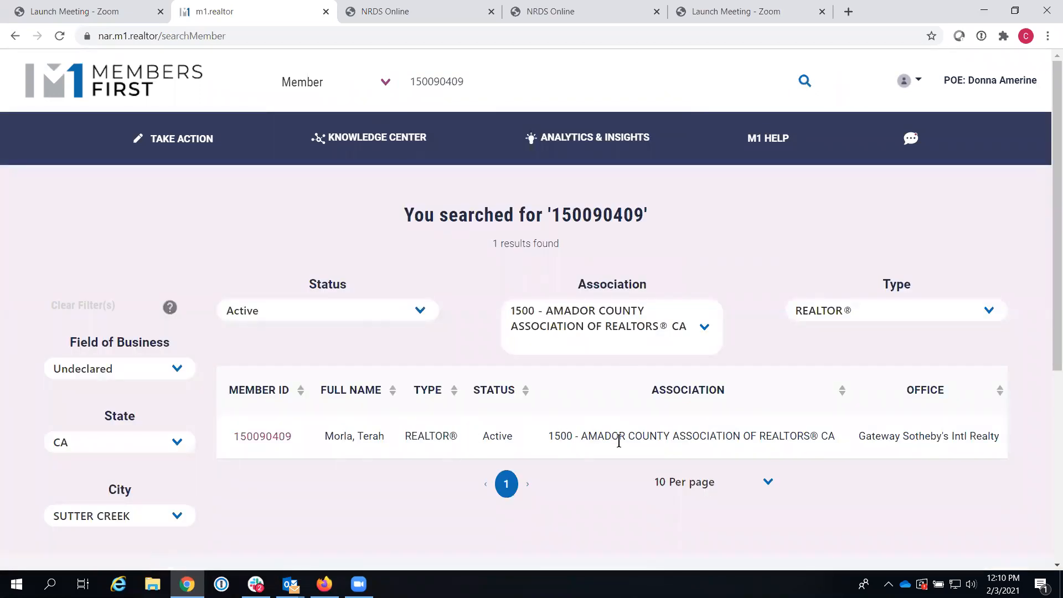
Step: Search again using the member's license number instead
drag(479, 83, 353, 83)
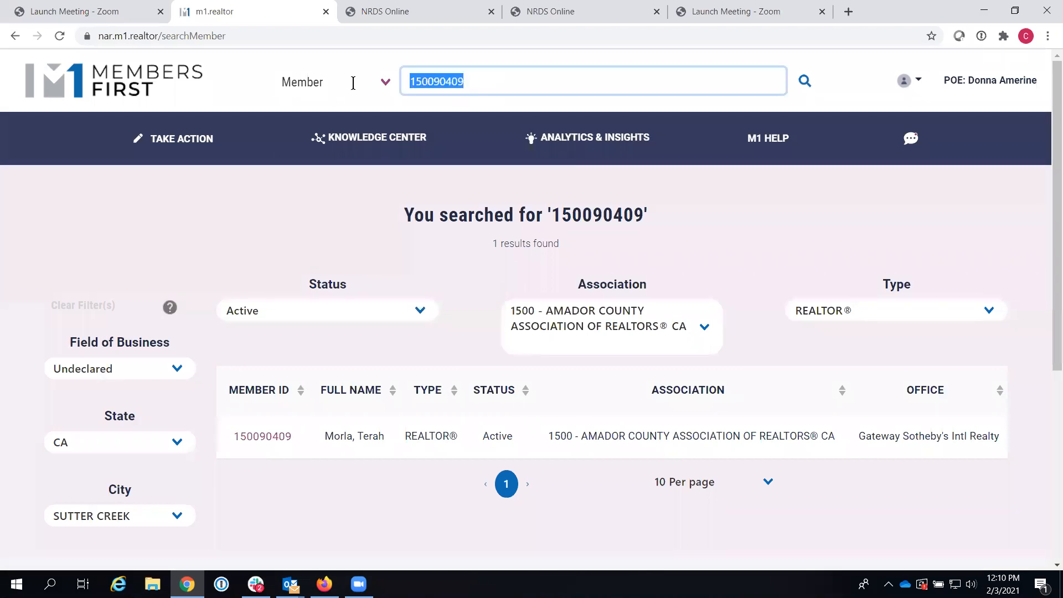
key(BackSpace)
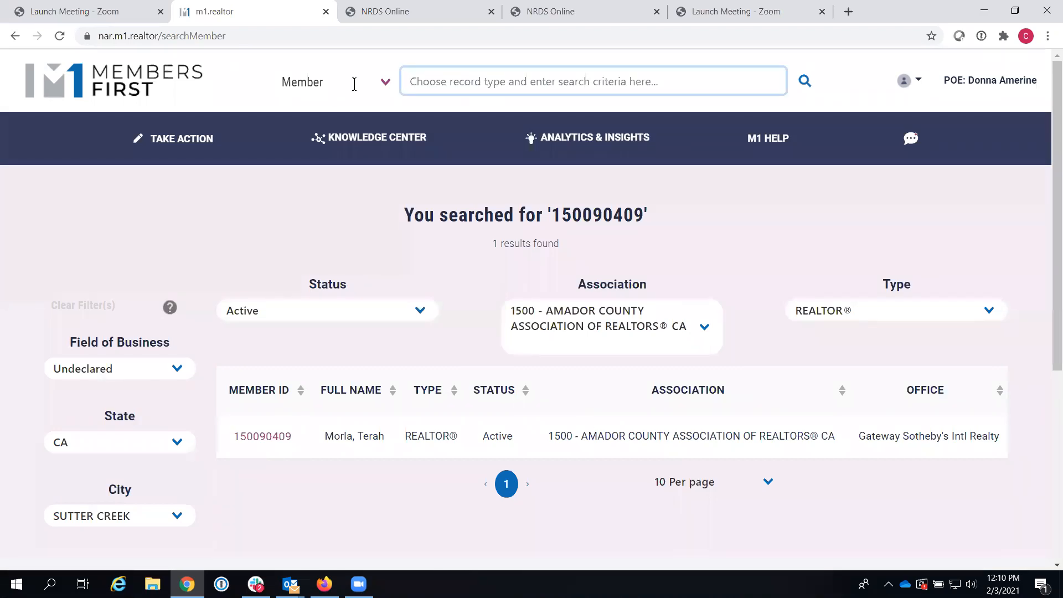
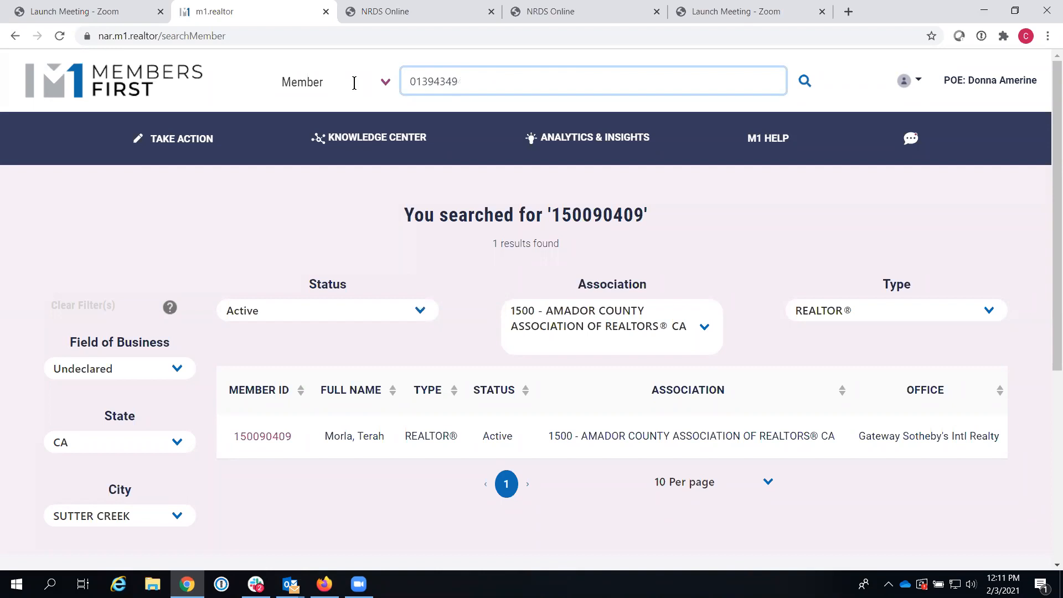
click(805, 82)
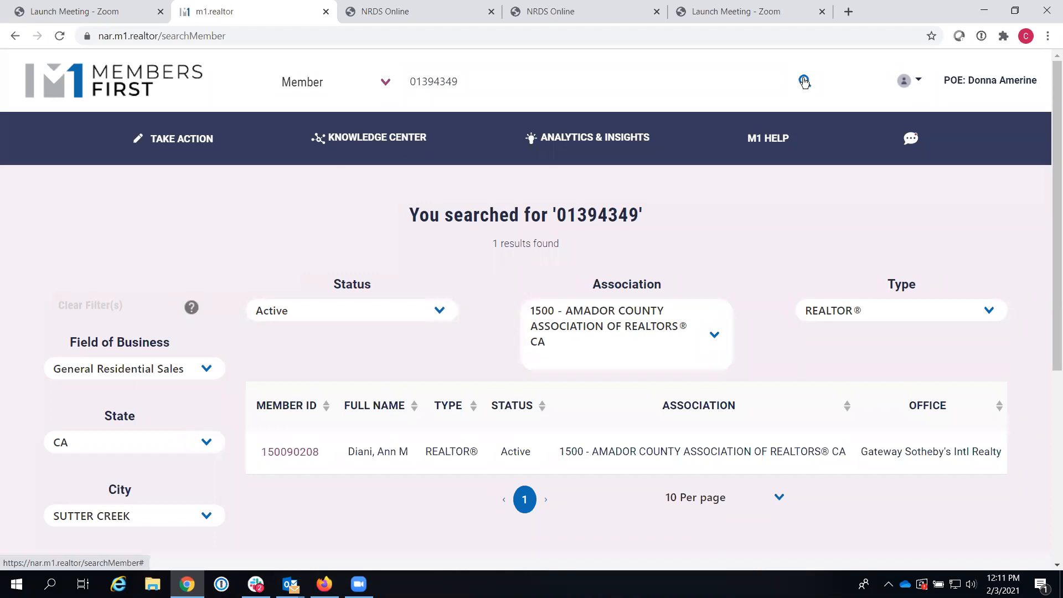
Step: Search members by the member's first name AND last name
double_click(477, 82)
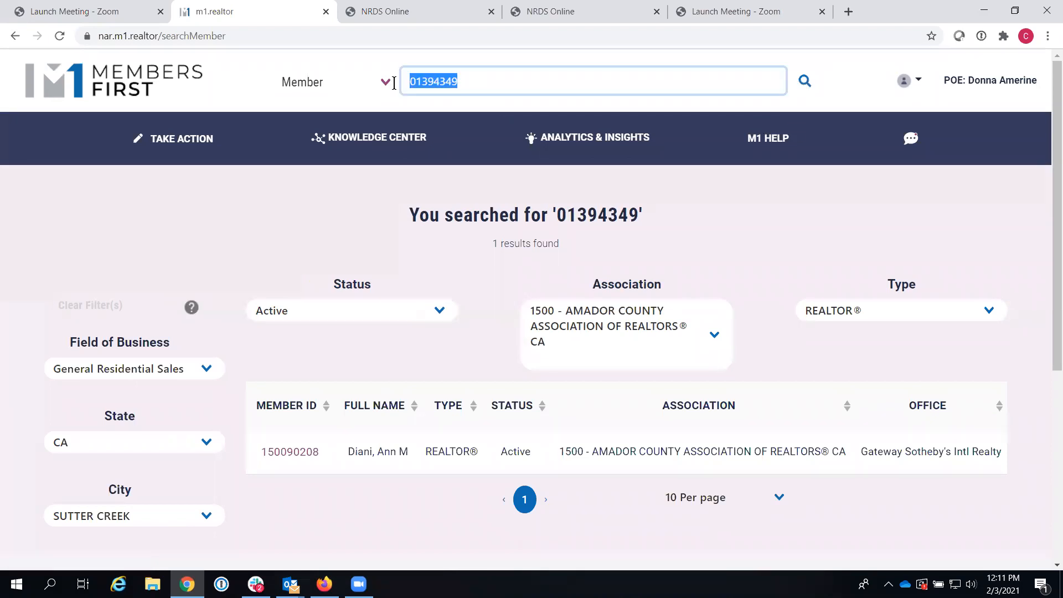
key(BackSpace)
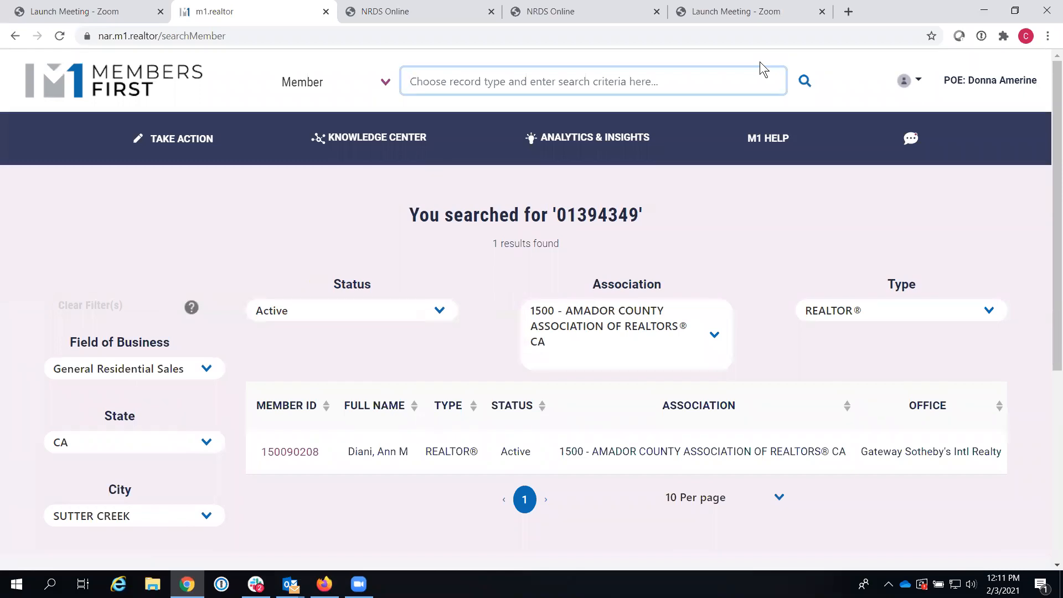
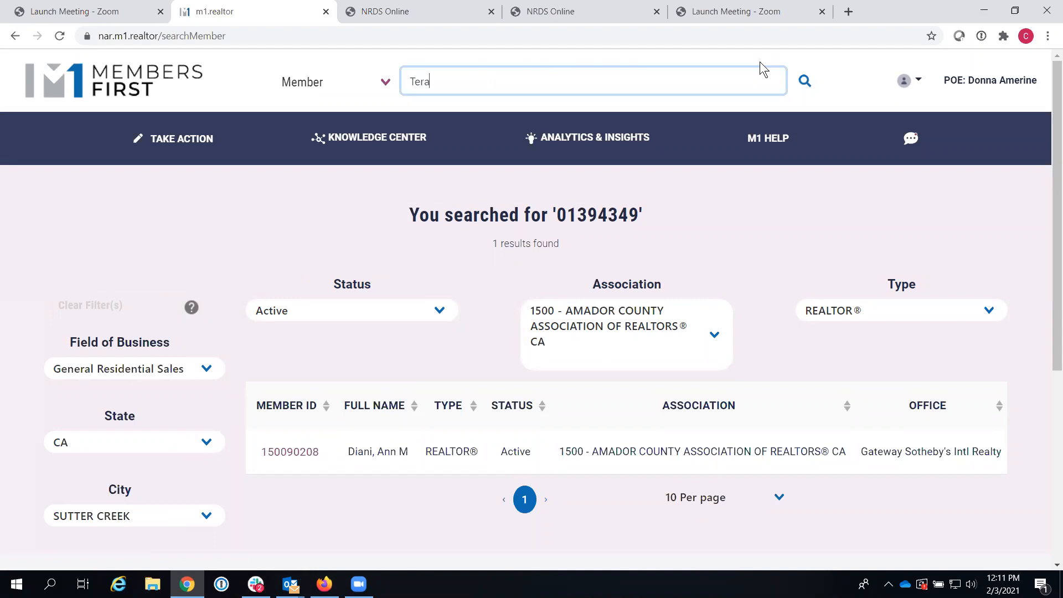
click(805, 82)
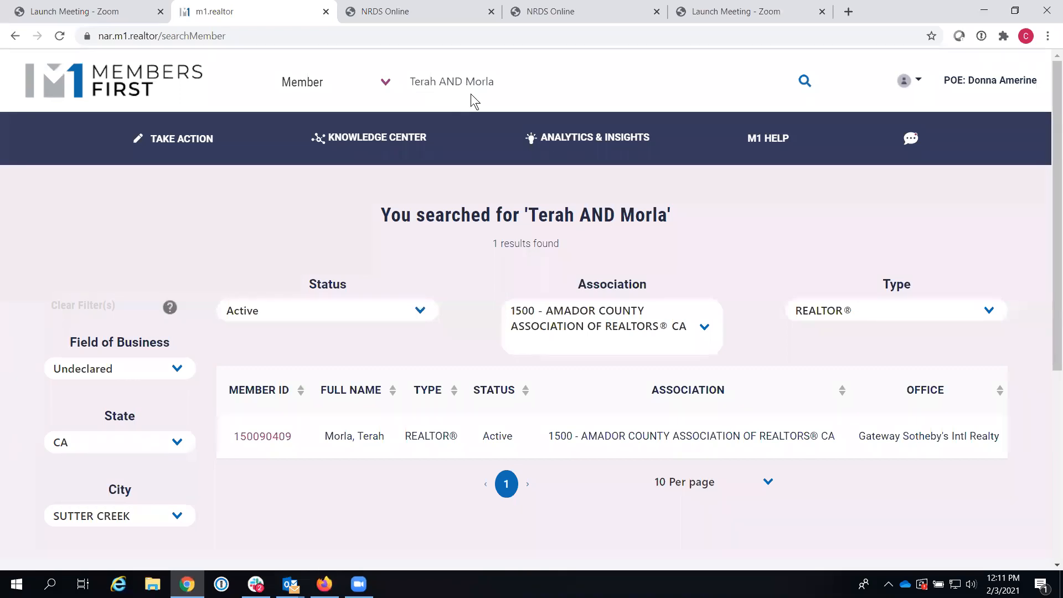
Step: Repeat the name search with a truncated last name ending in the * wildcard
drag(488, 84, 497, 84)
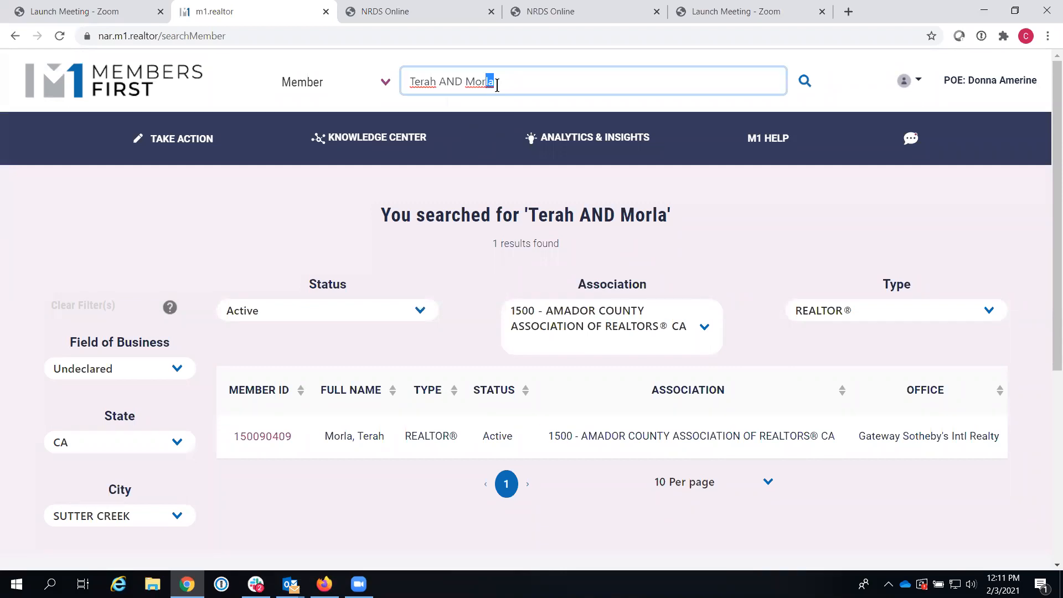
text(*)
click(805, 81)
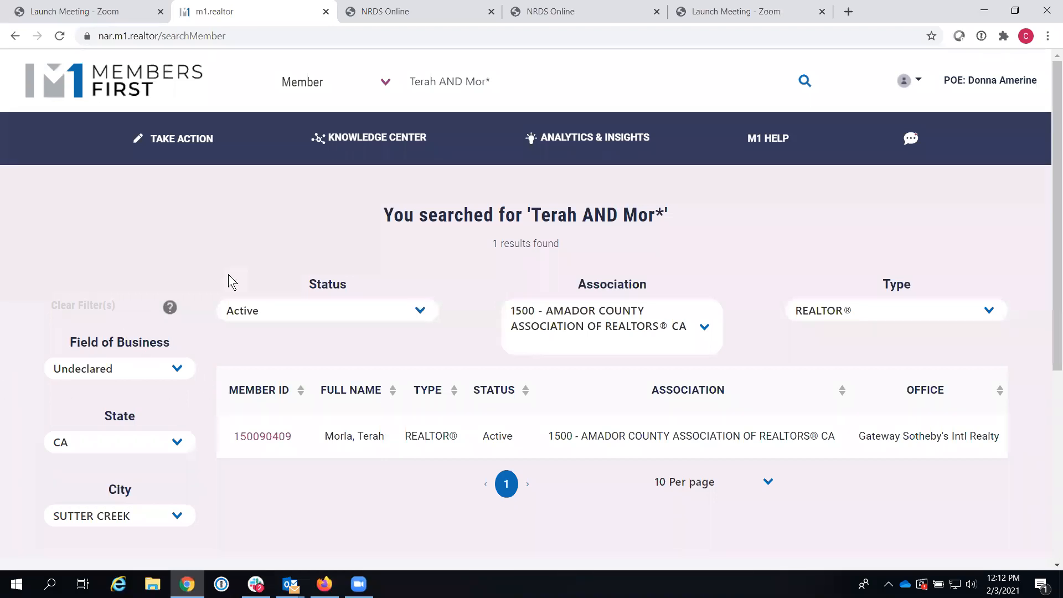
click(510, 82)
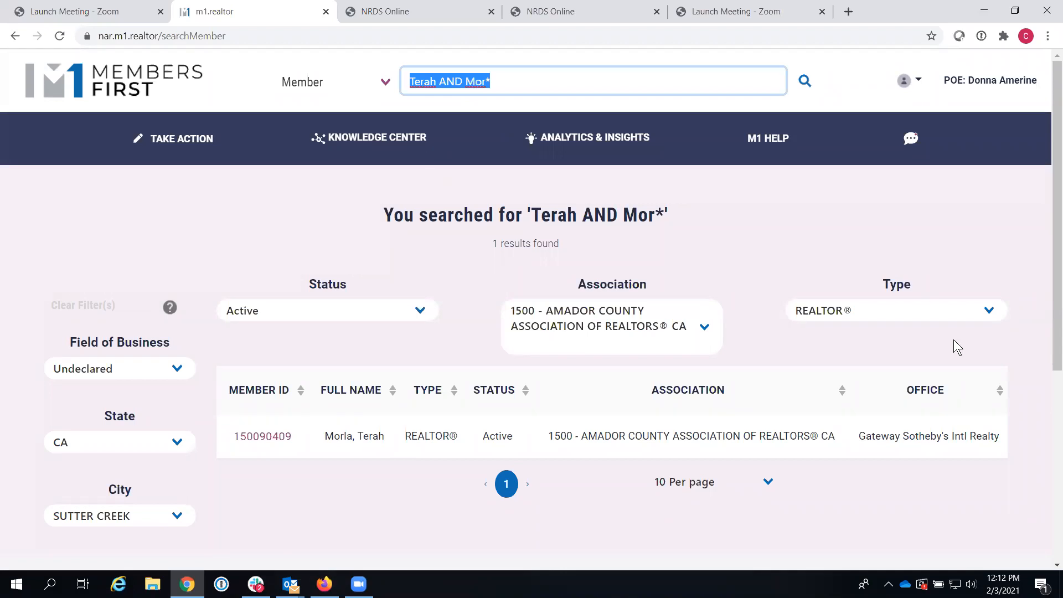
Step: Search for the quoted association name "Central VAlley", returning 7443 members
key(BackSpace)
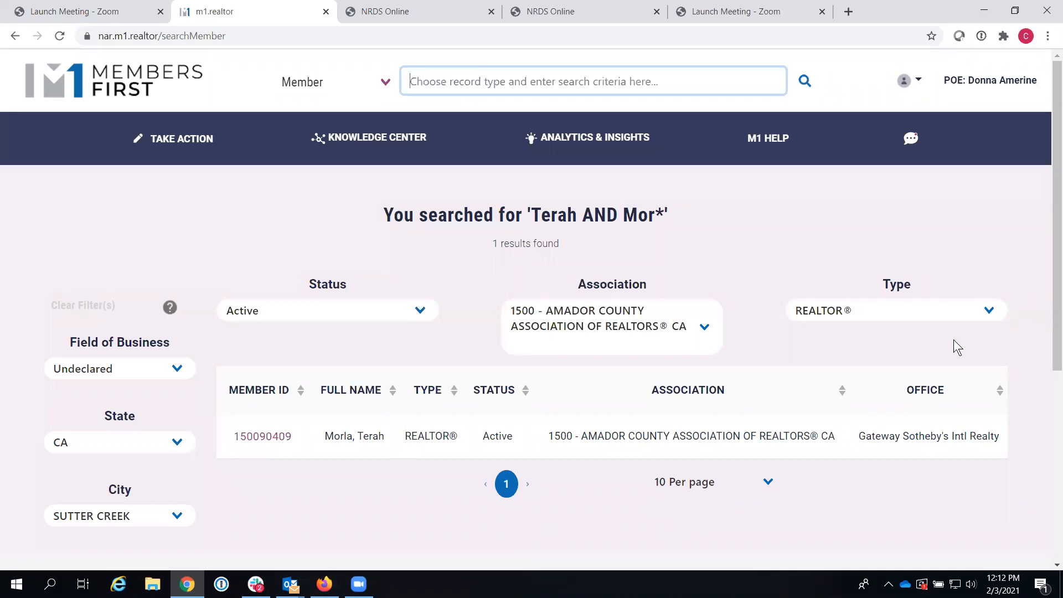
text(")
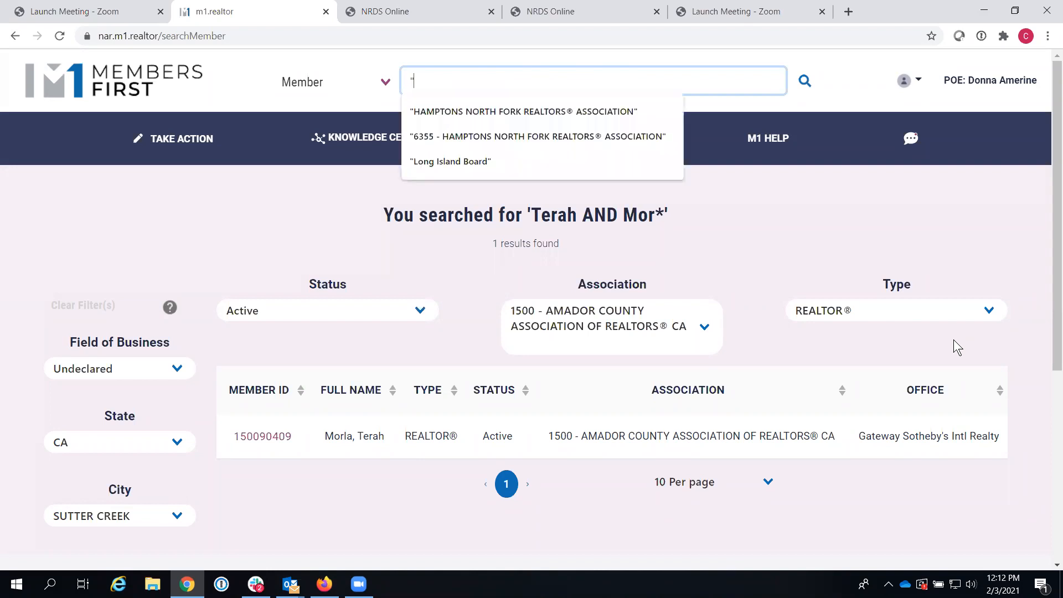
text(Centr)
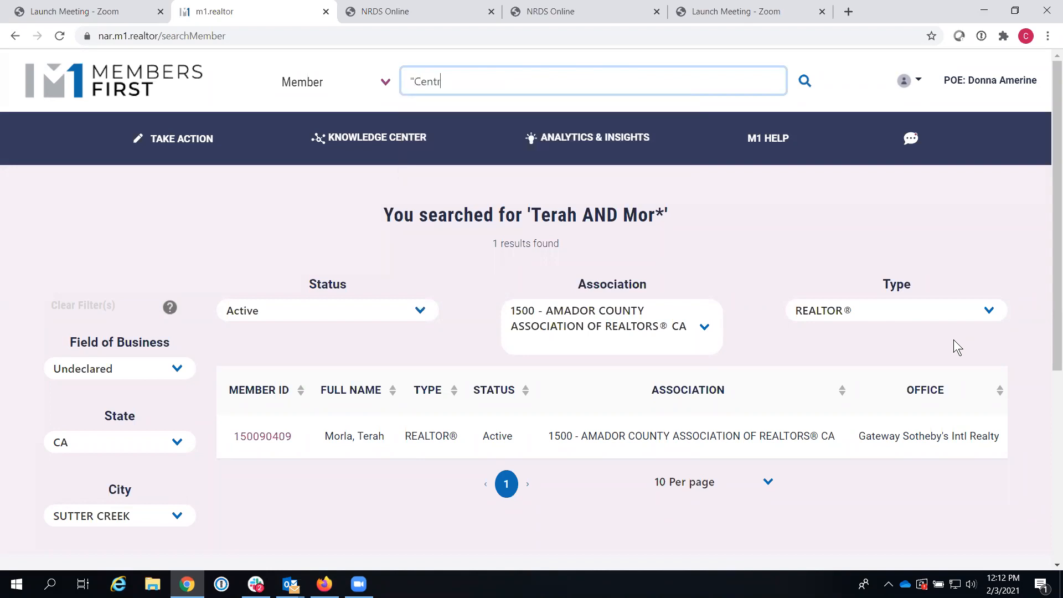
text(al VAlley")
click(803, 82)
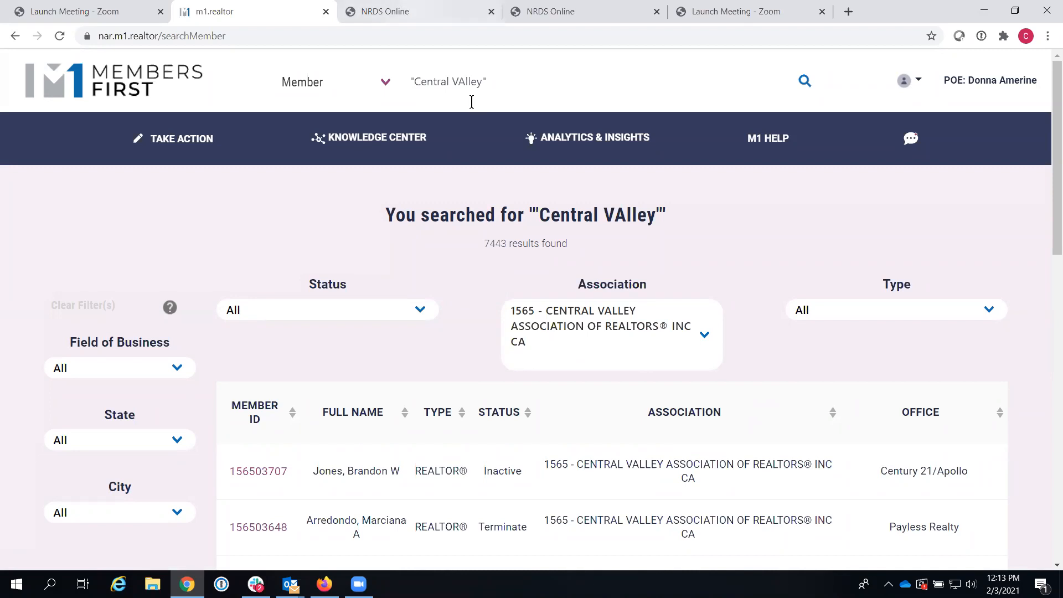
drag(496, 82, 354, 80)
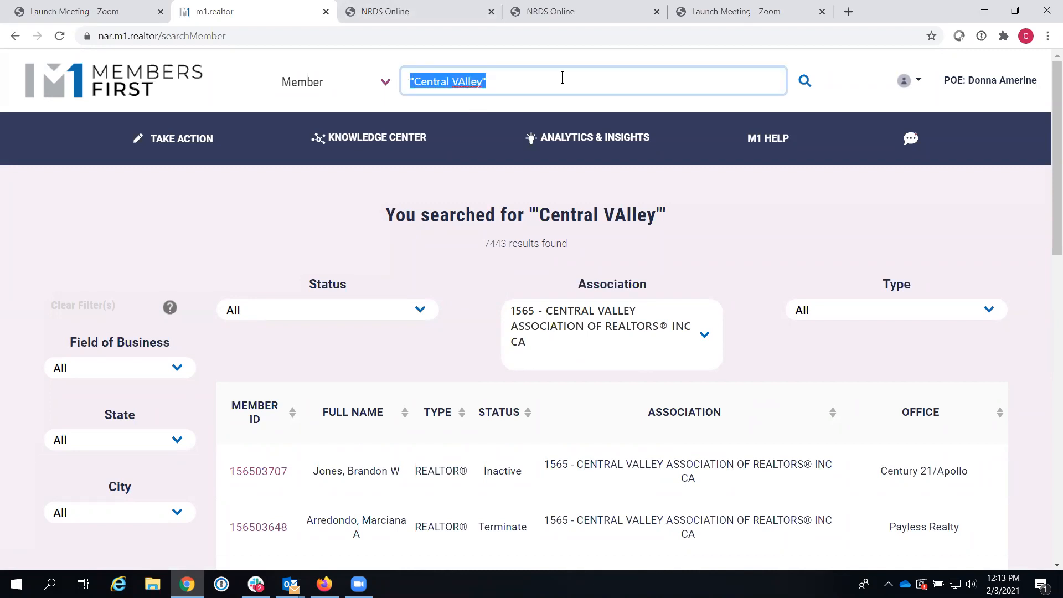
text(")
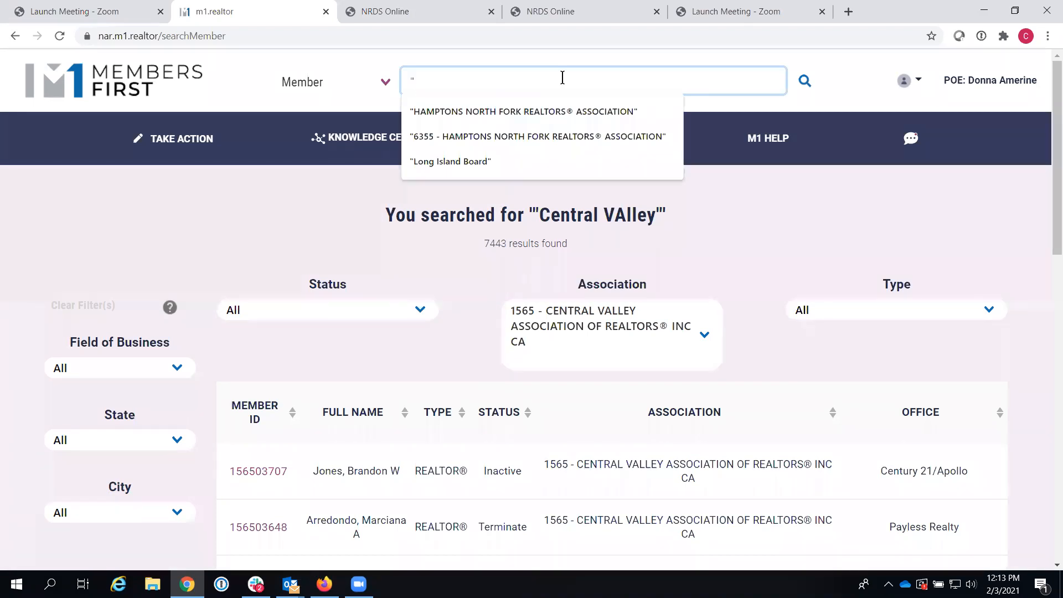
Step: Search "Sacramento Association" (21234 members), then enter the member's ID as the new query
text(Sacra)
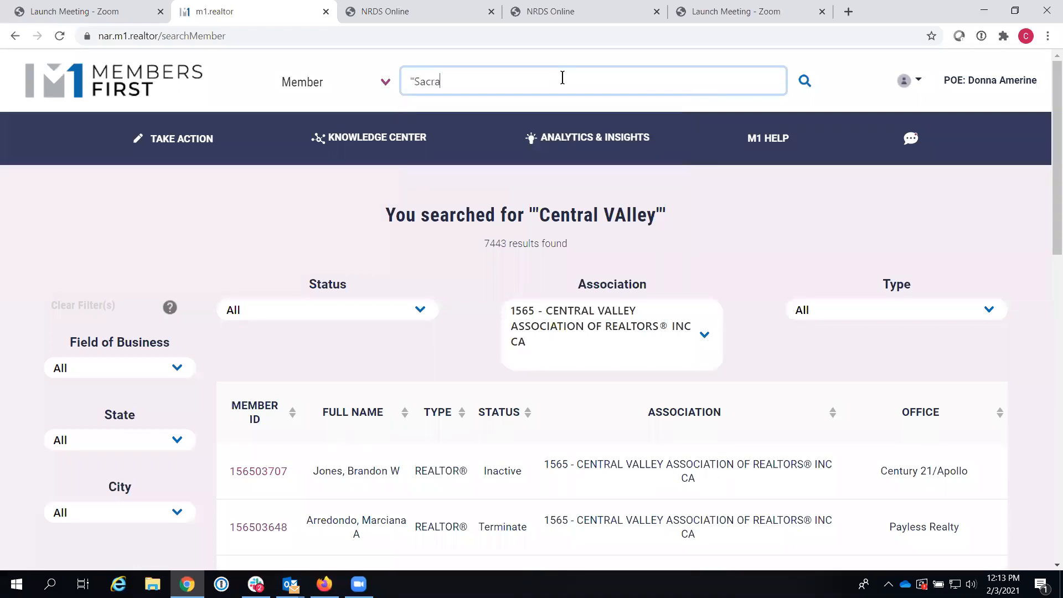
text(mento Association)
click(804, 81)
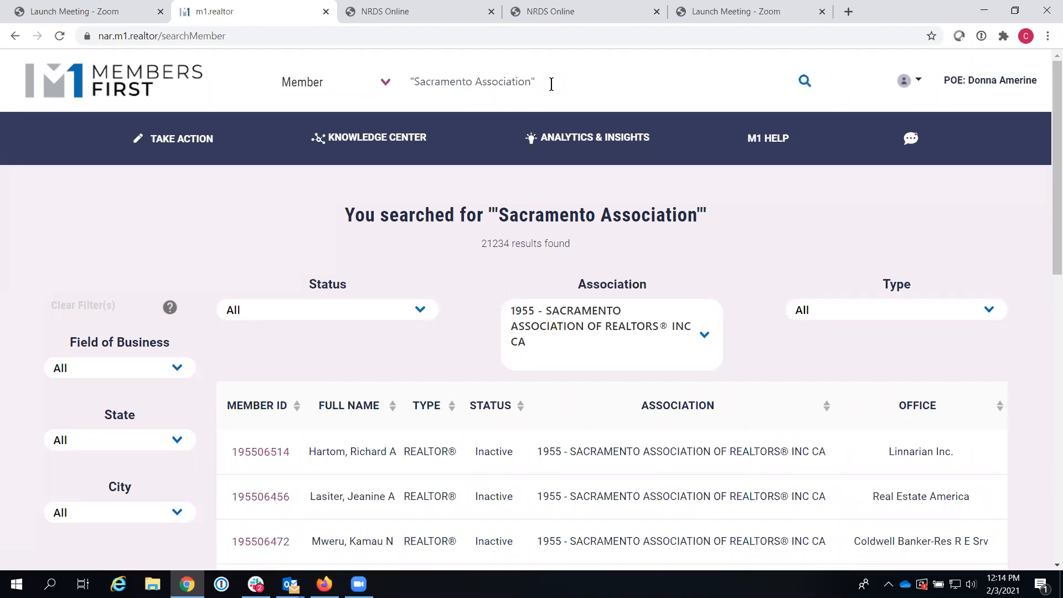
drag(551, 84, 381, 87)
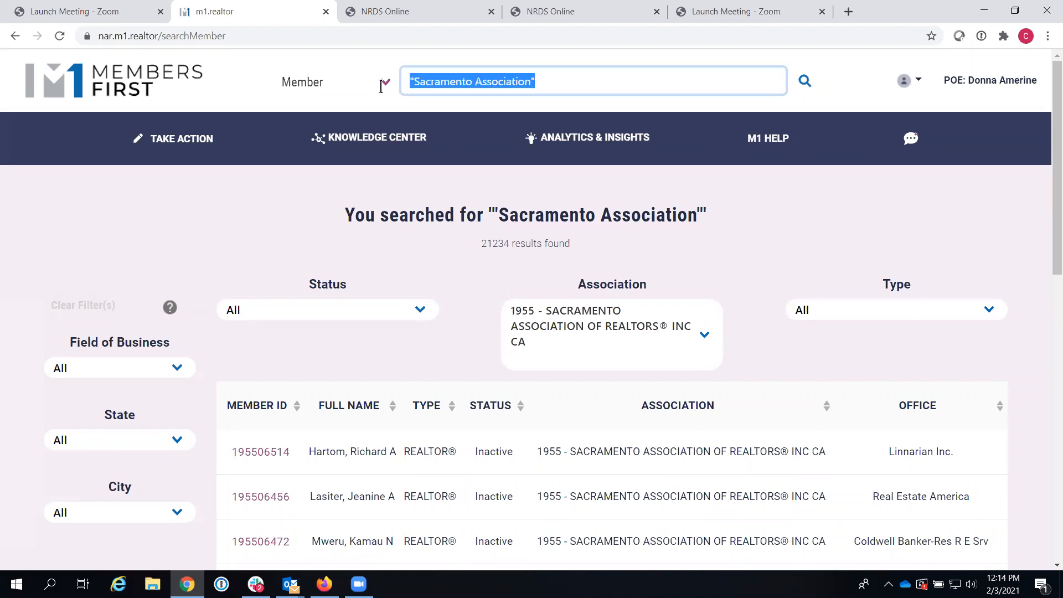
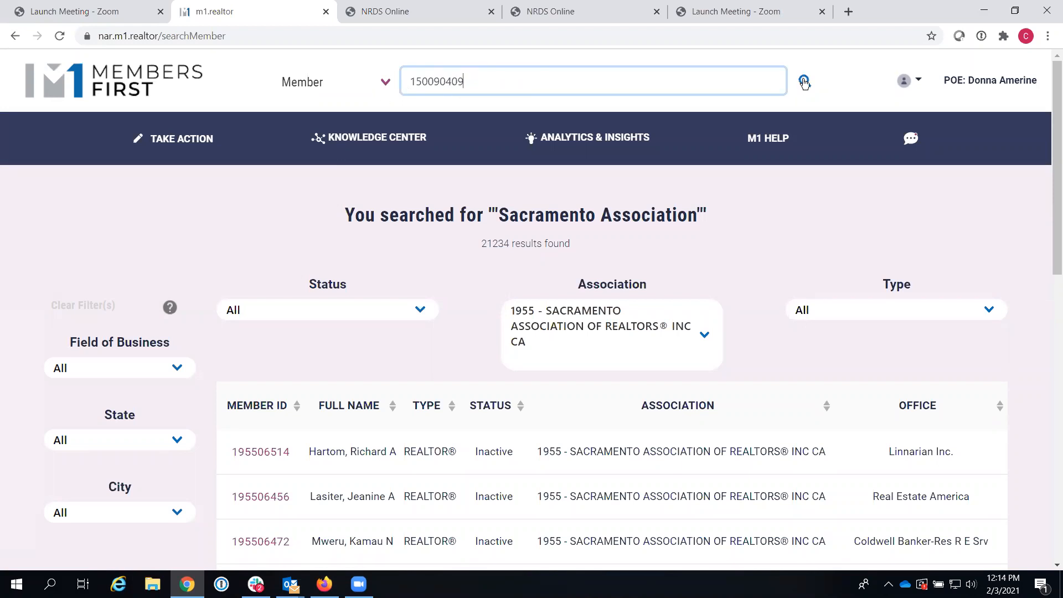
Step: Rerun the member ID search and open the Active REALTOR® record who joined 8/21/2015
click(804, 81)
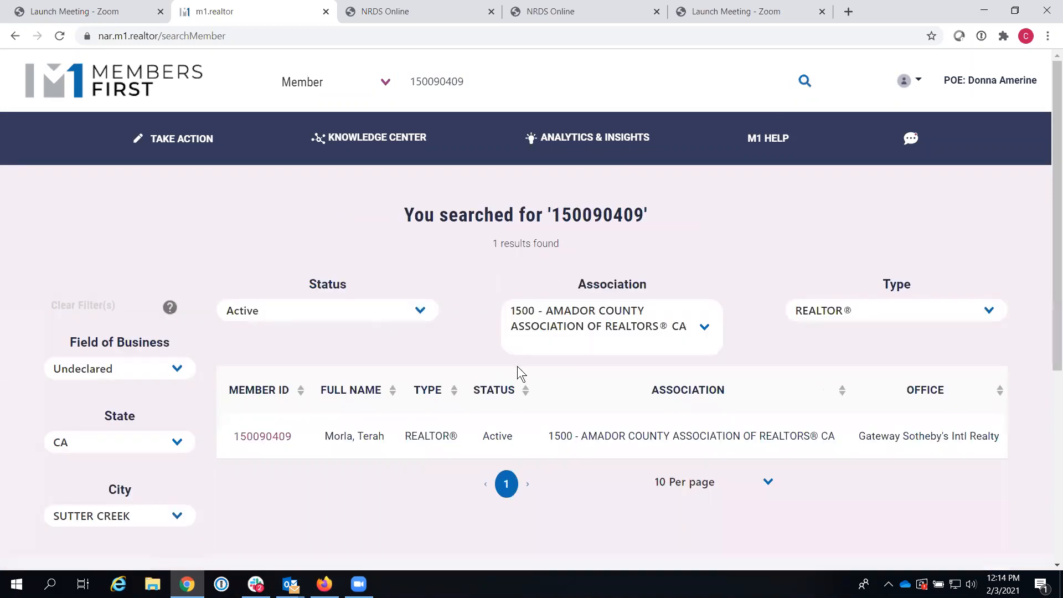
click(266, 442)
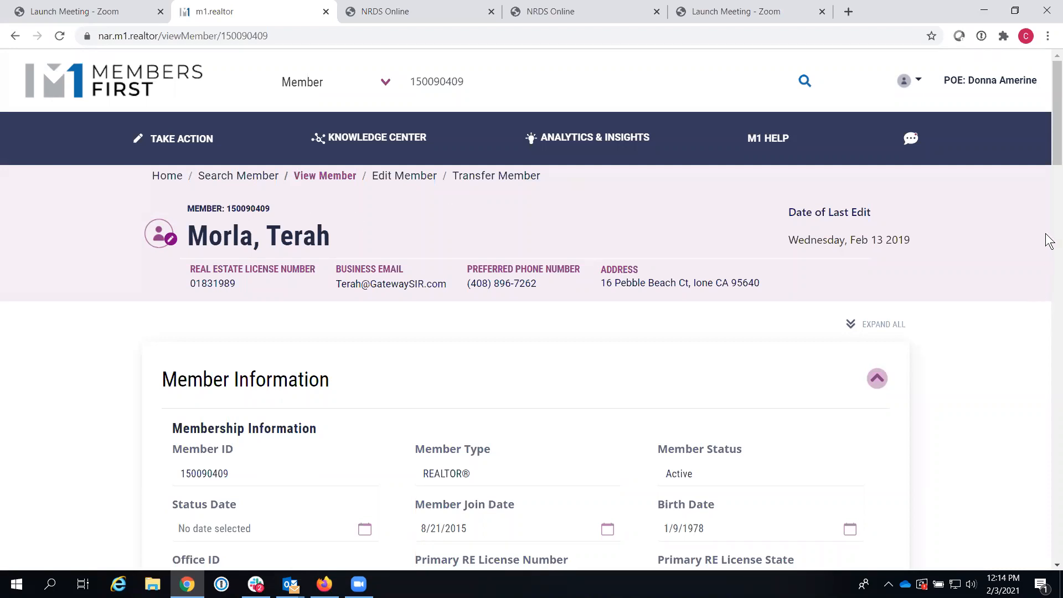
drag(1054, 132, 1054, 133)
scroll(1048, 140, down, 4)
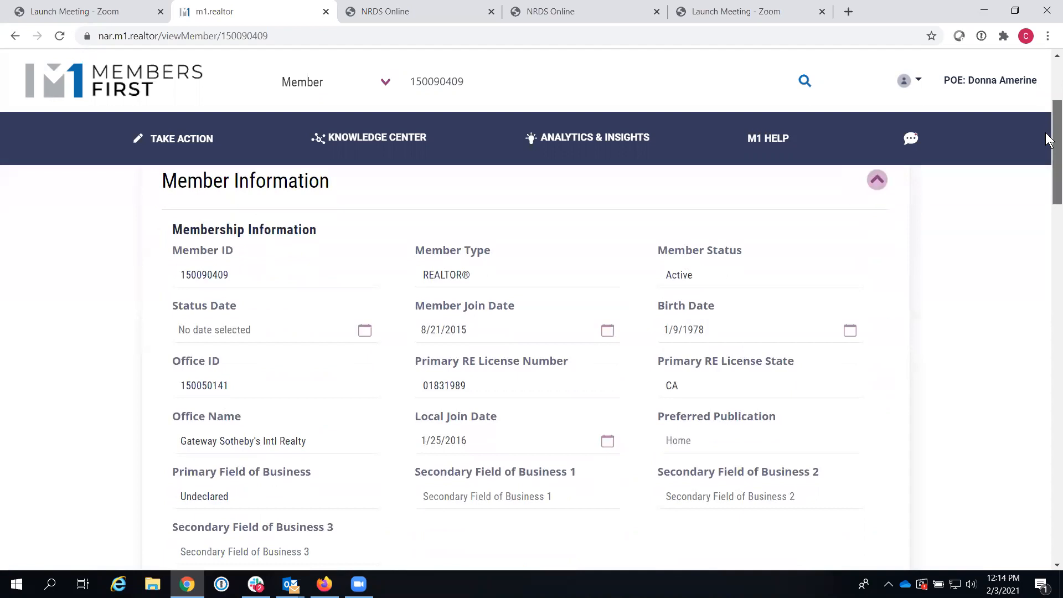
scroll(1049, 140, up, 4)
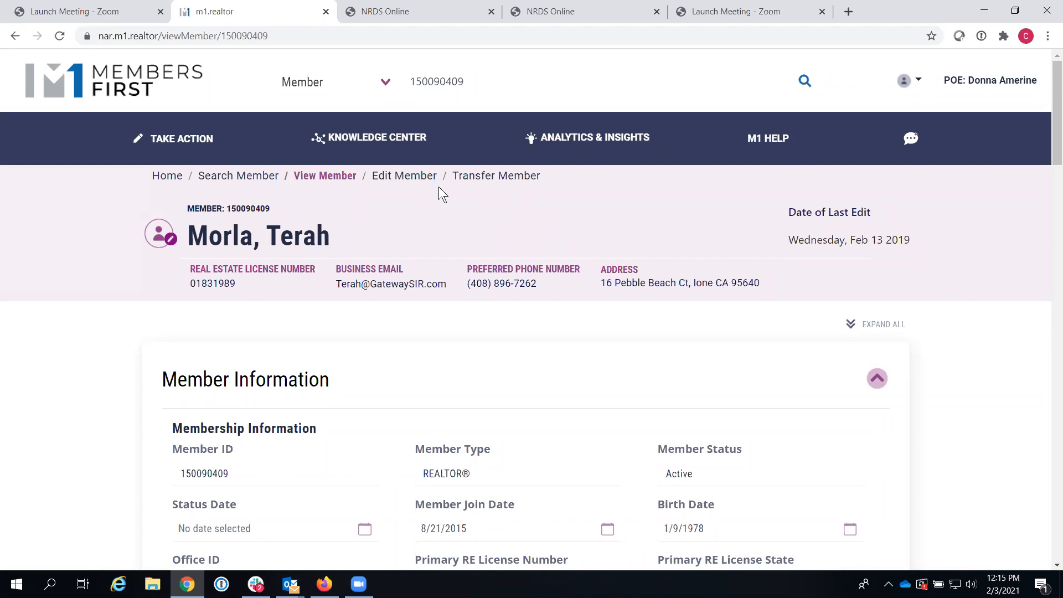
Step: Open the member's record for editing and scroll down the page
click(403, 176)
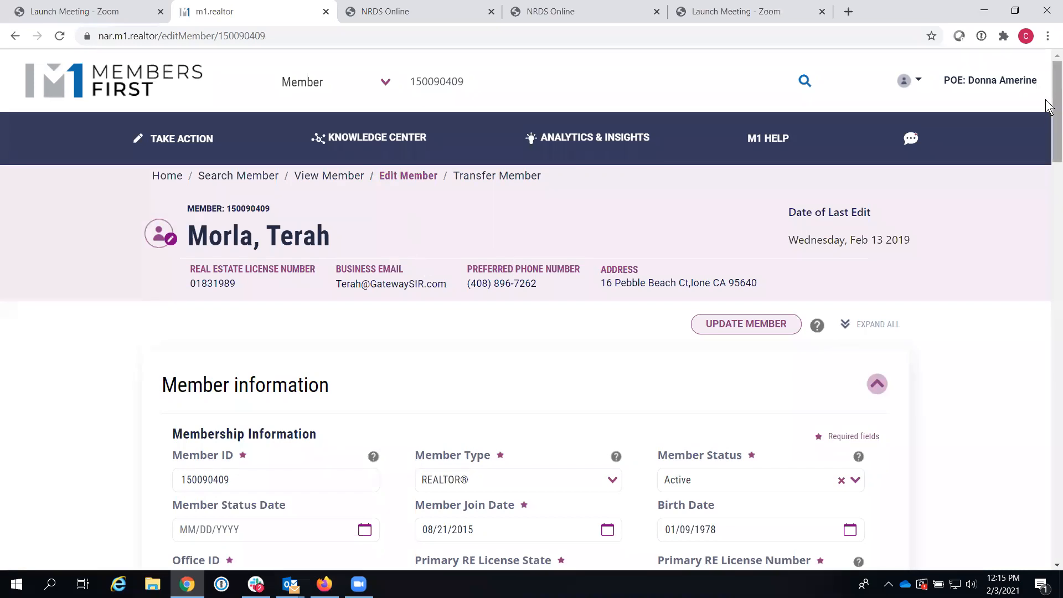
drag(1048, 95, 1049, 114)
scroll(1047, 118, down, 4)
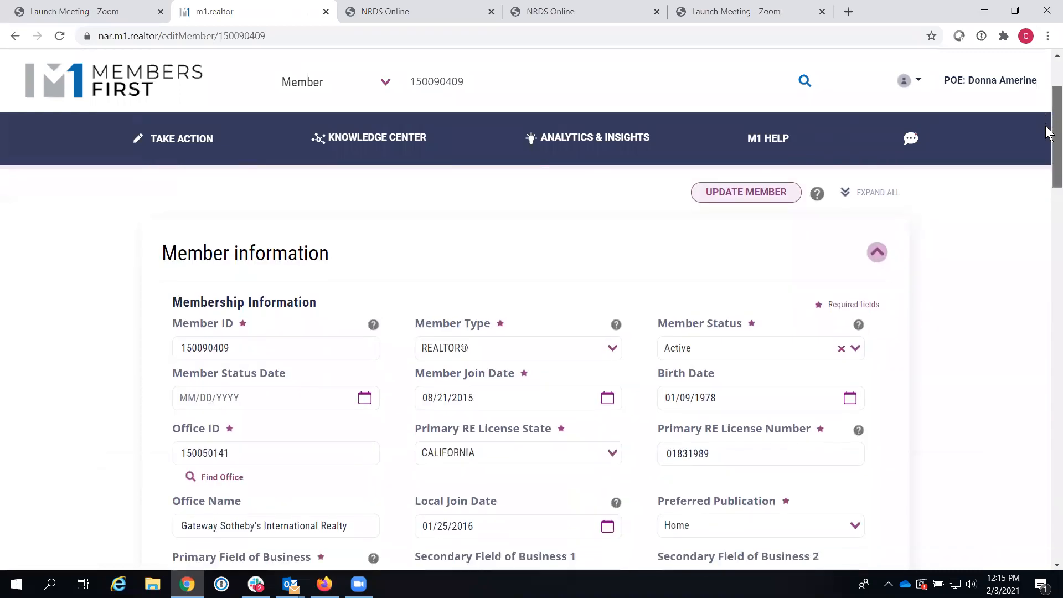
scroll(1046, 144, down, 9)
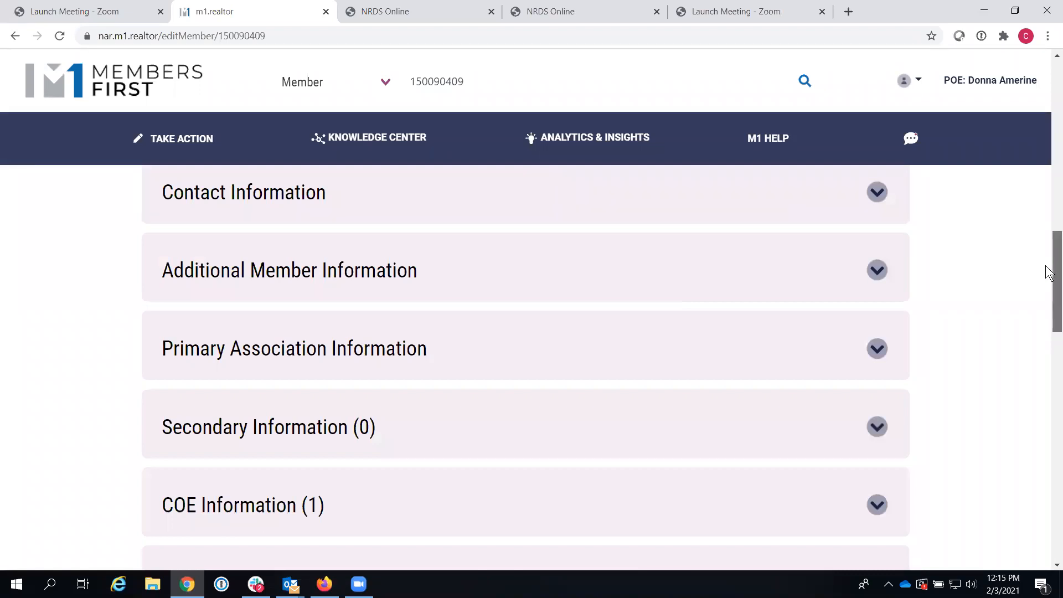
Step: Expand COE Information and start a new Code of Ethics record with course code COEC
drag(1050, 275, 1050, 335)
scroll(1049, 335, down, 3)
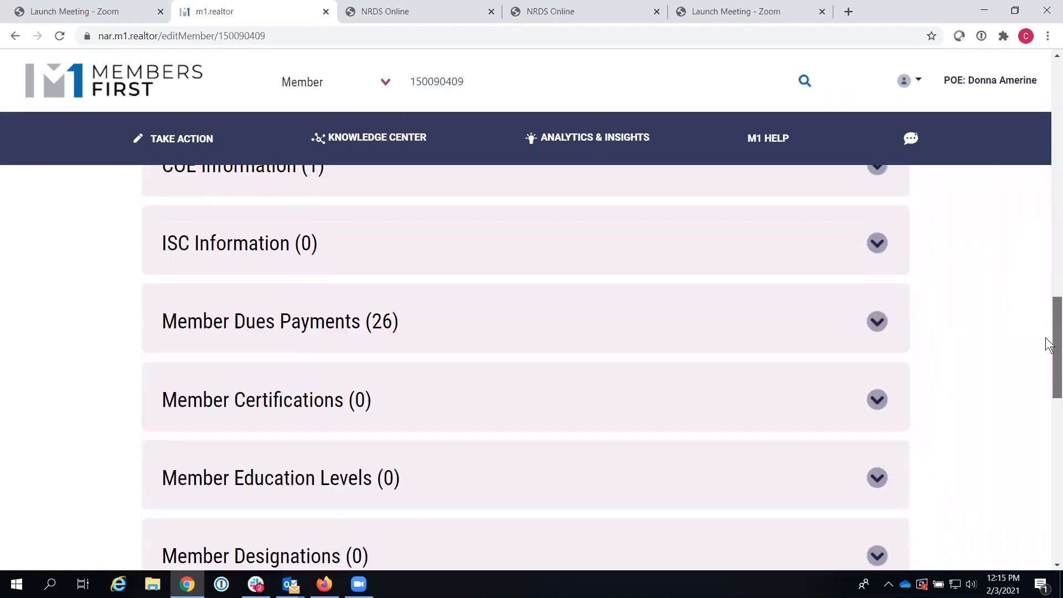
scroll(1051, 333, up, 6)
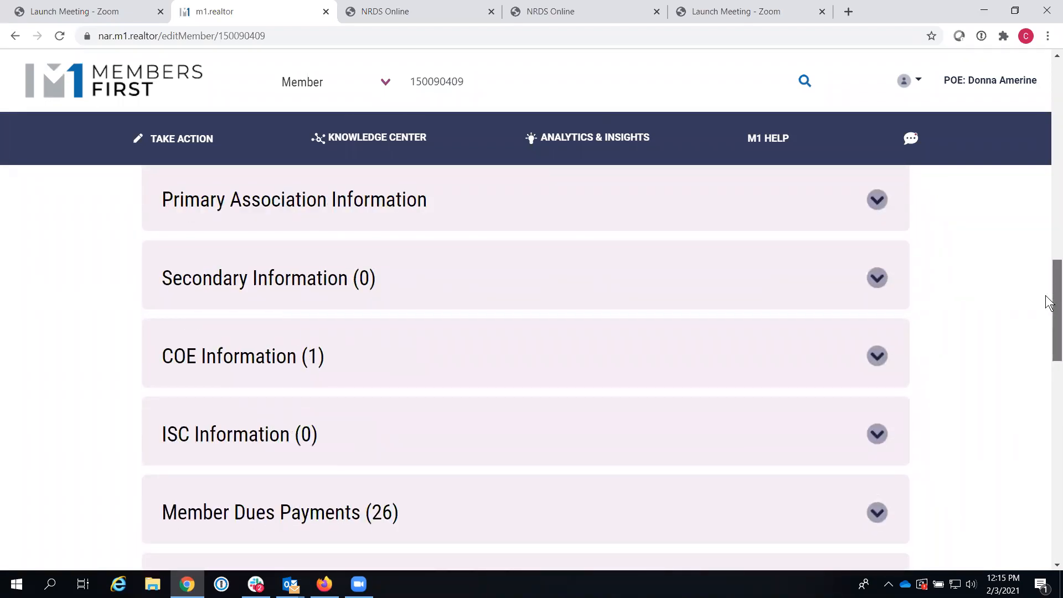
drag(1050, 304, 1050, 268)
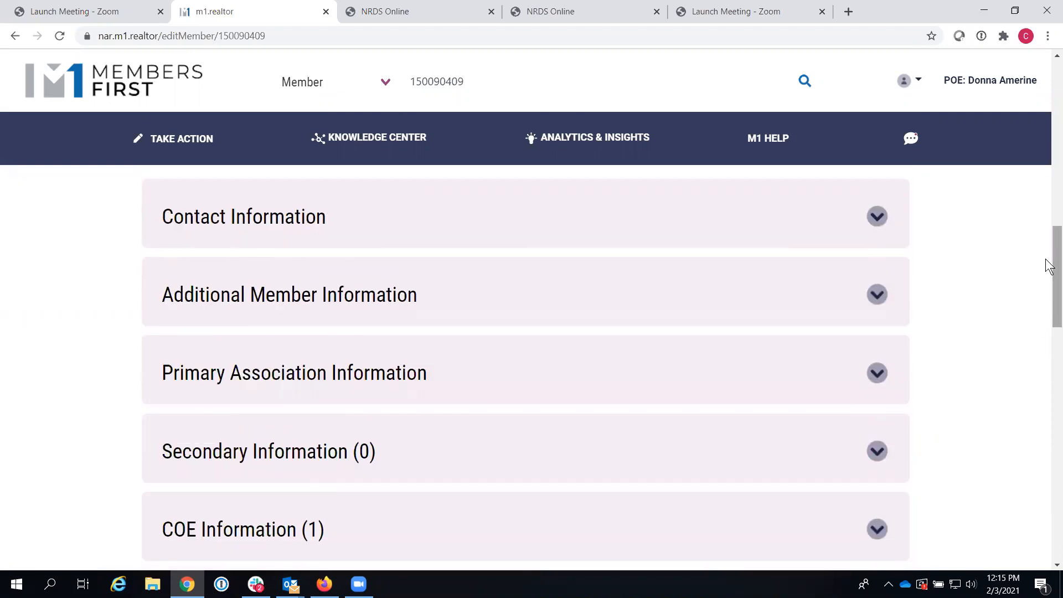
drag(1050, 265, 1049, 317)
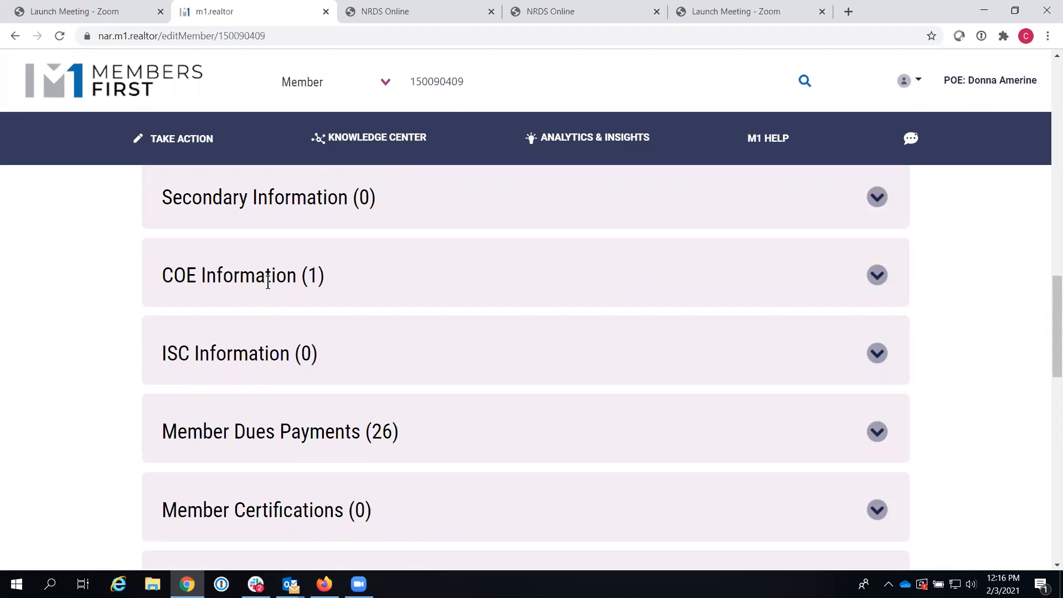
drag(1049, 302, 1047, 328)
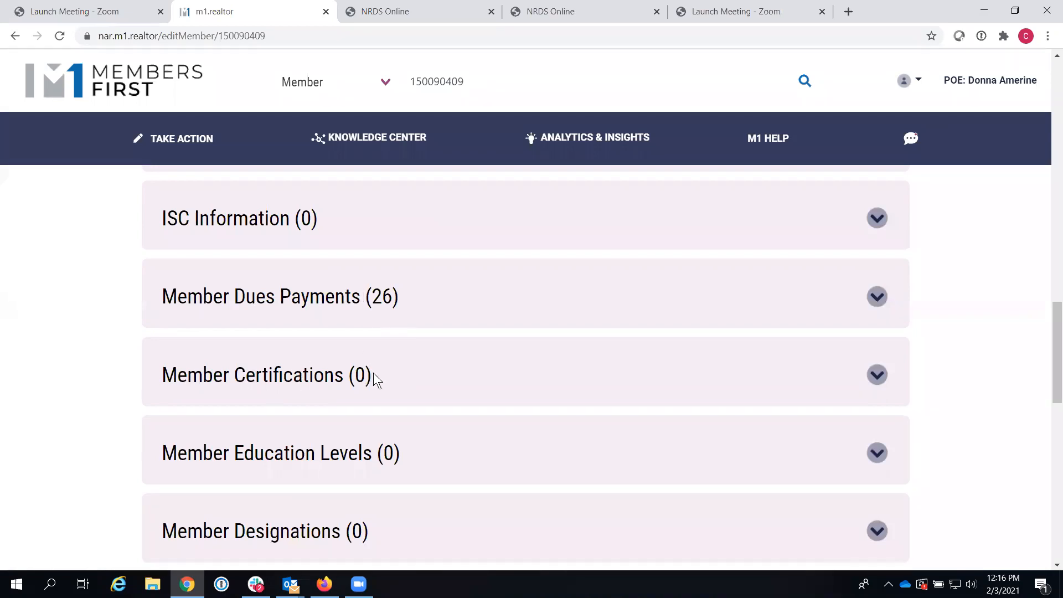
drag(1052, 334, 1044, 428)
scroll(1048, 357, down, 2)
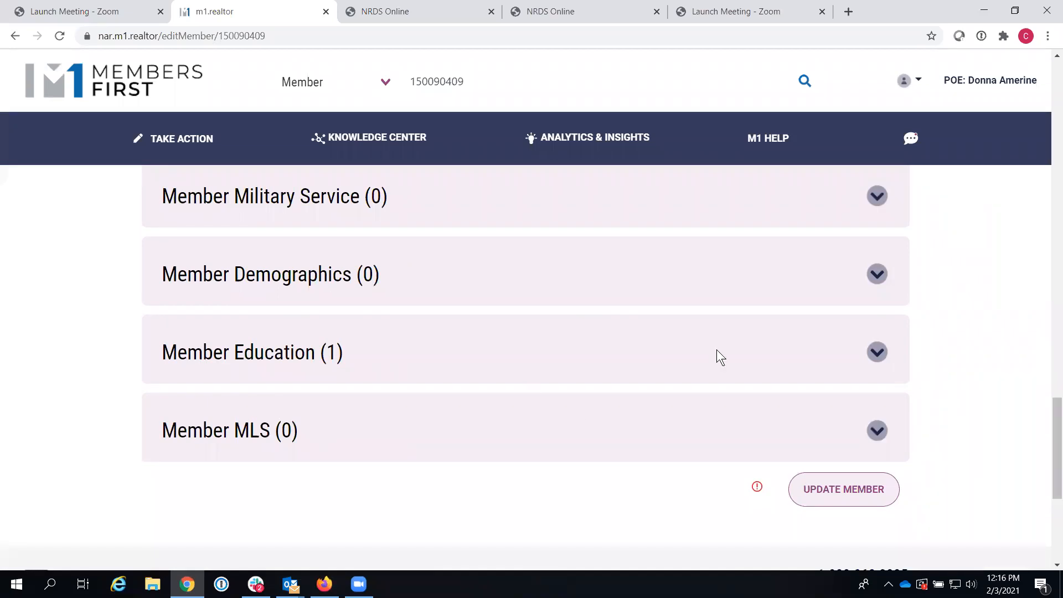
drag(1051, 430, 1048, 273)
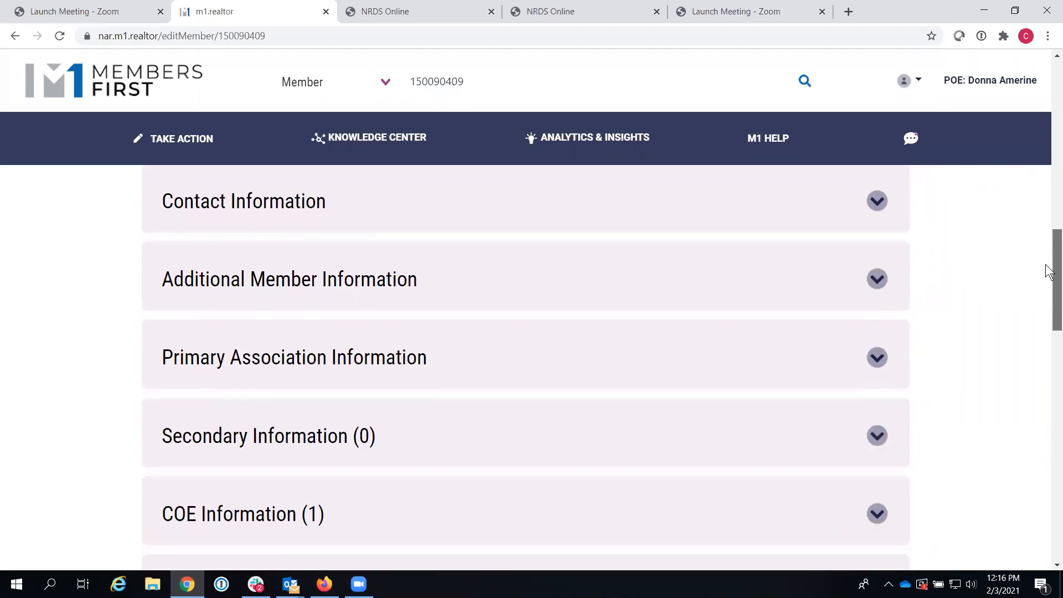
drag(1050, 272, 1047, 332)
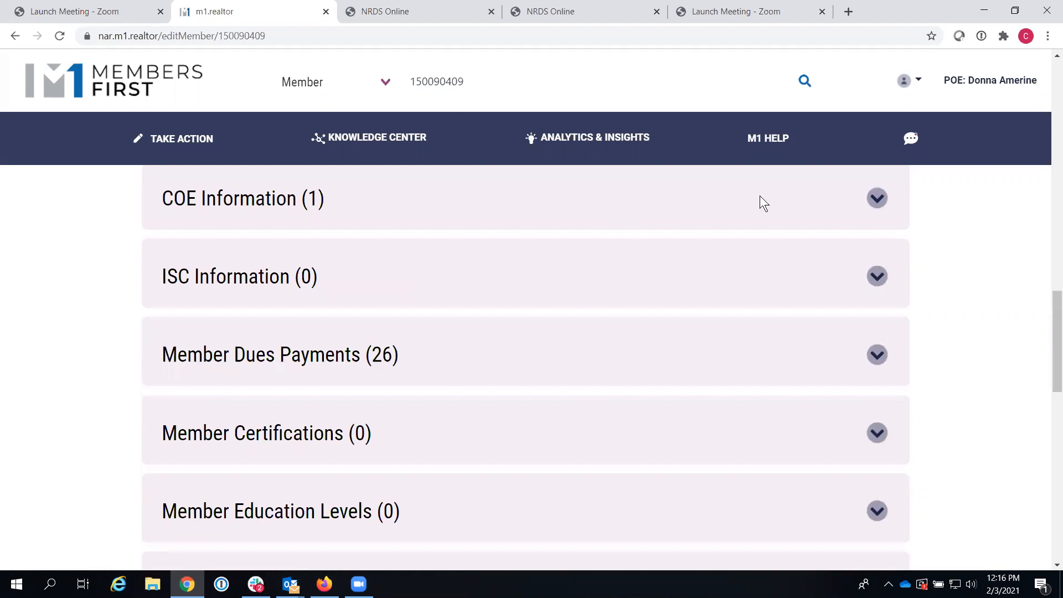
click(881, 205)
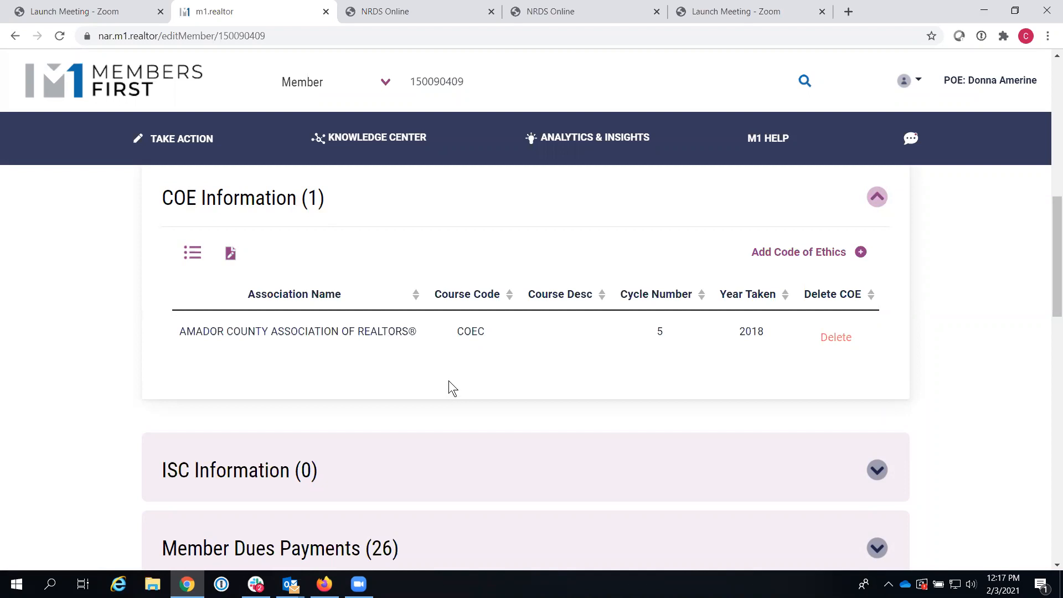
click(861, 253)
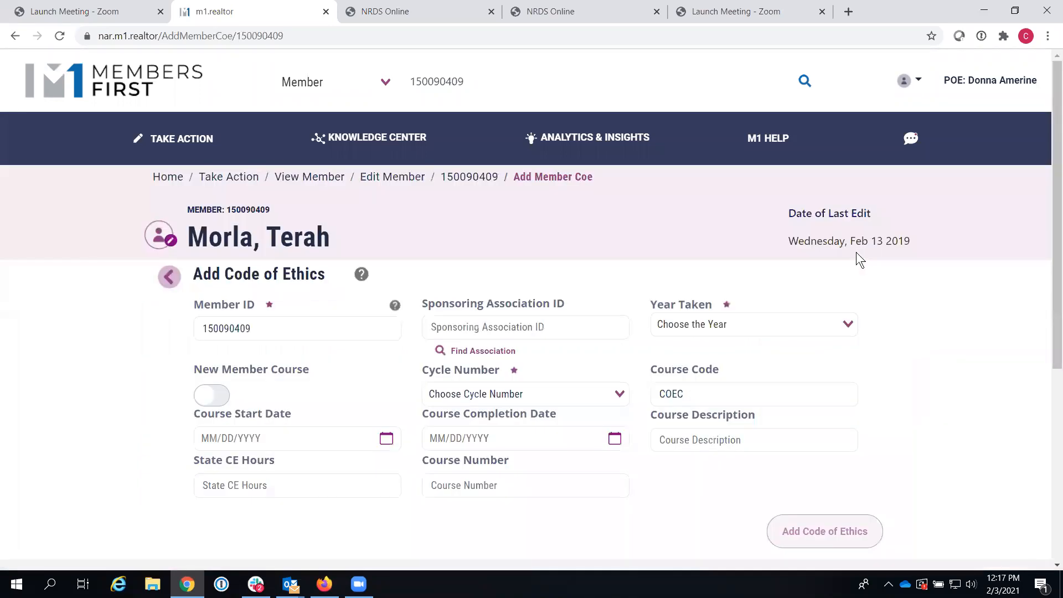
Step: Set Year Taken to 2021 and Cycle Number to Cycle 6 2019 - 2021
scroll(1049, 222, down, 2)
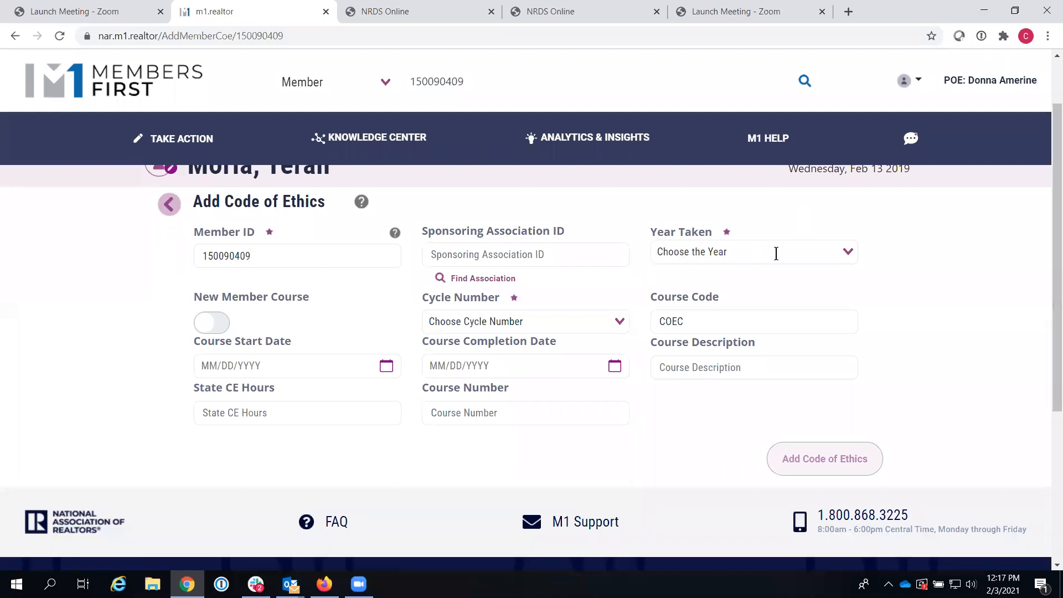
click(848, 255)
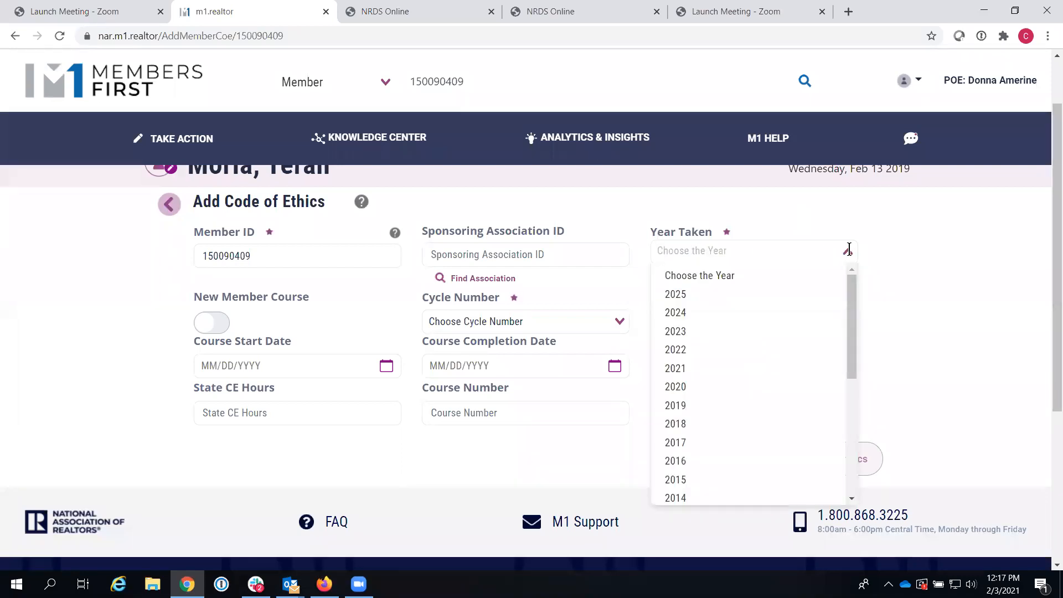
click(723, 367)
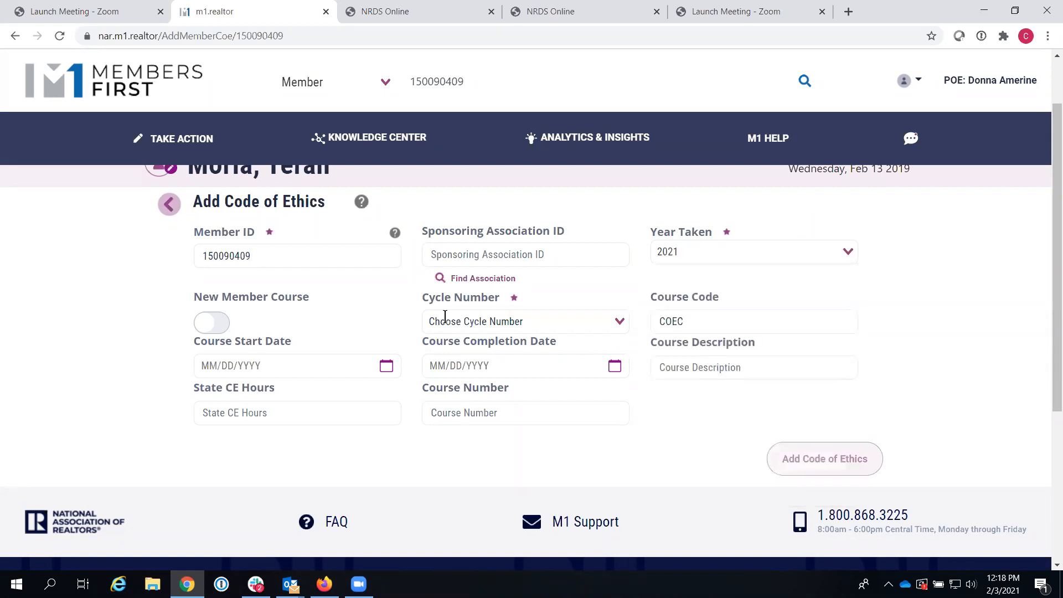
click(621, 321)
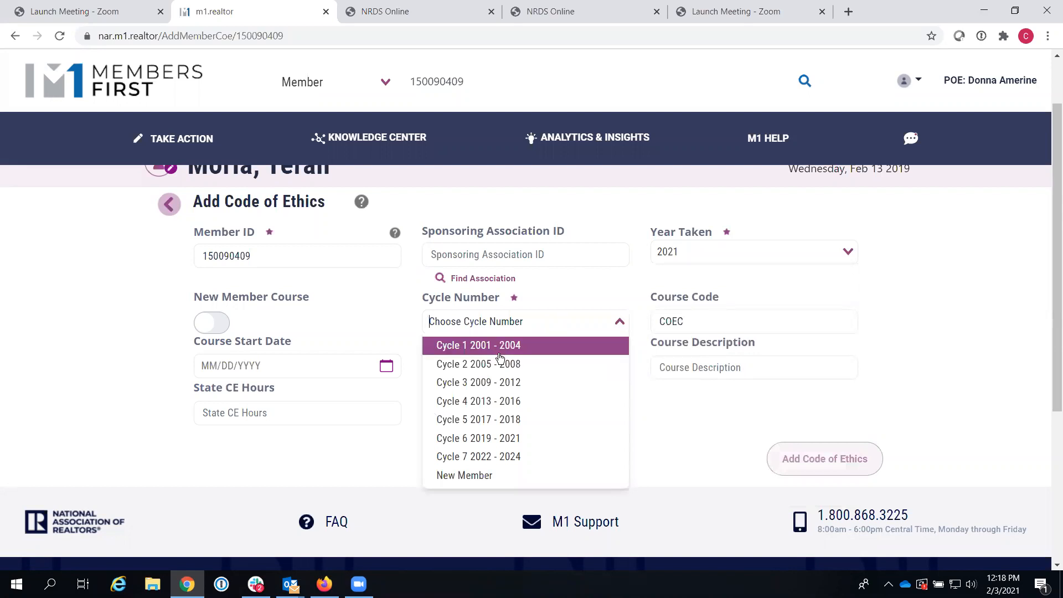
click(526, 439)
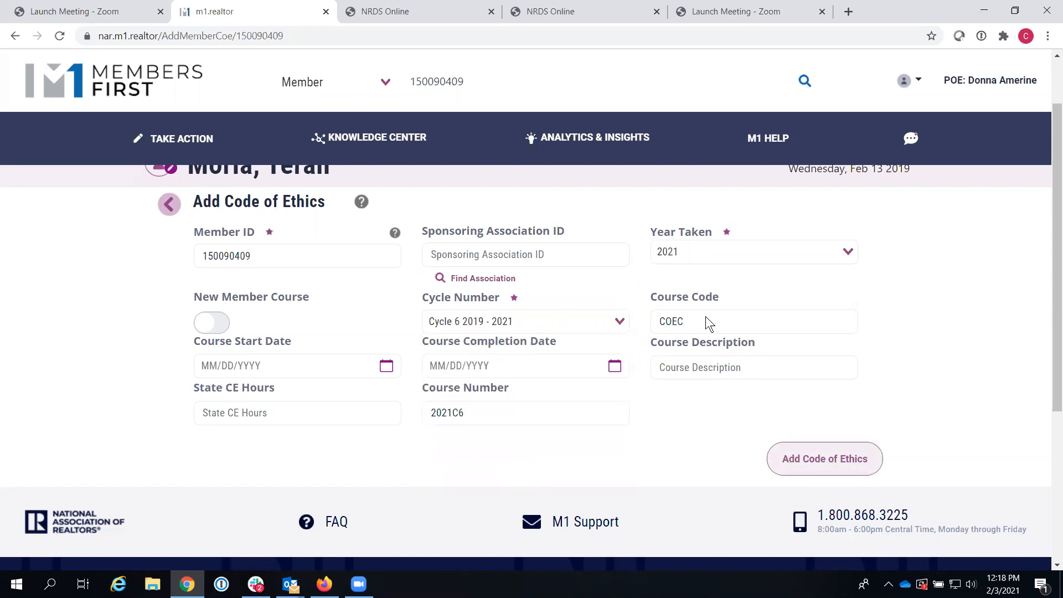
Step: Highlight the COEC course code and course number, then toggle New Member Course on and off
drag(706, 317, 650, 317)
drag(464, 406, 422, 411)
click(623, 447)
click(223, 324)
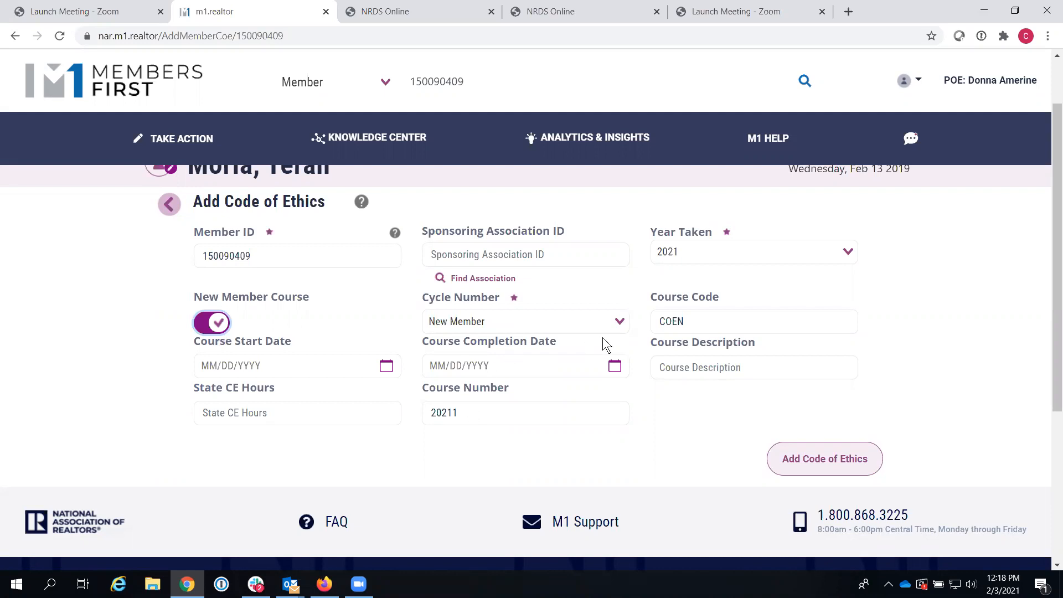
click(206, 323)
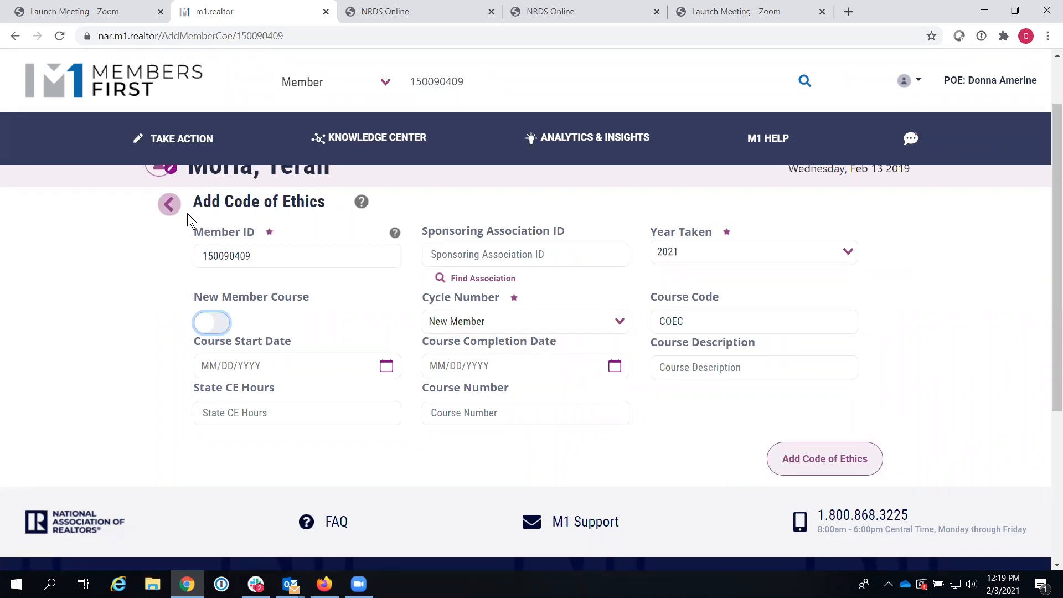
Step: Leave the unsaved Code of Ethics form and return to the member record
click(168, 205)
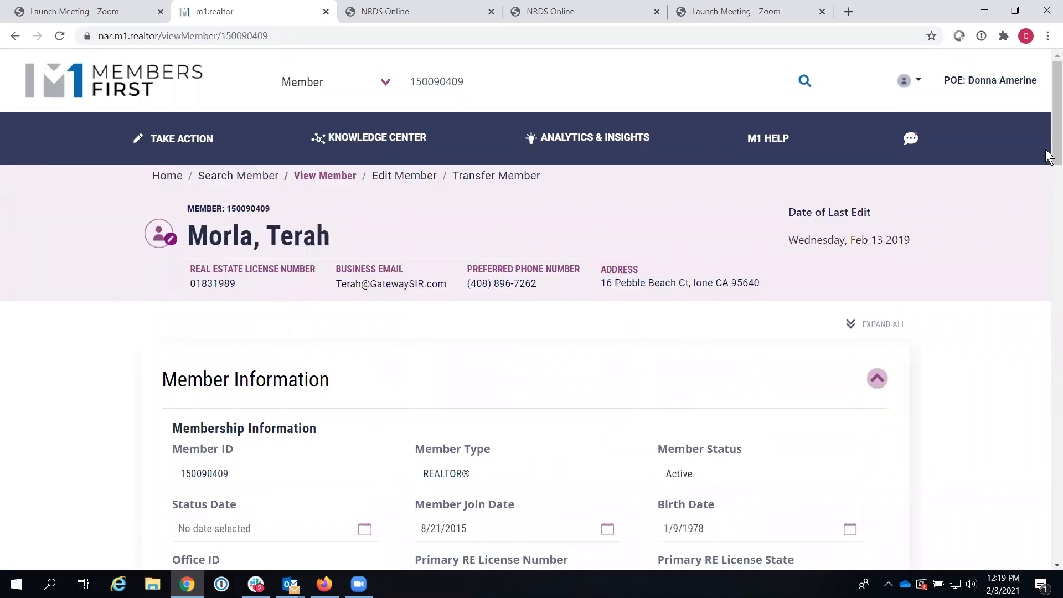
scroll(1046, 266, down, 15)
drag(1042, 312, 1047, 89)
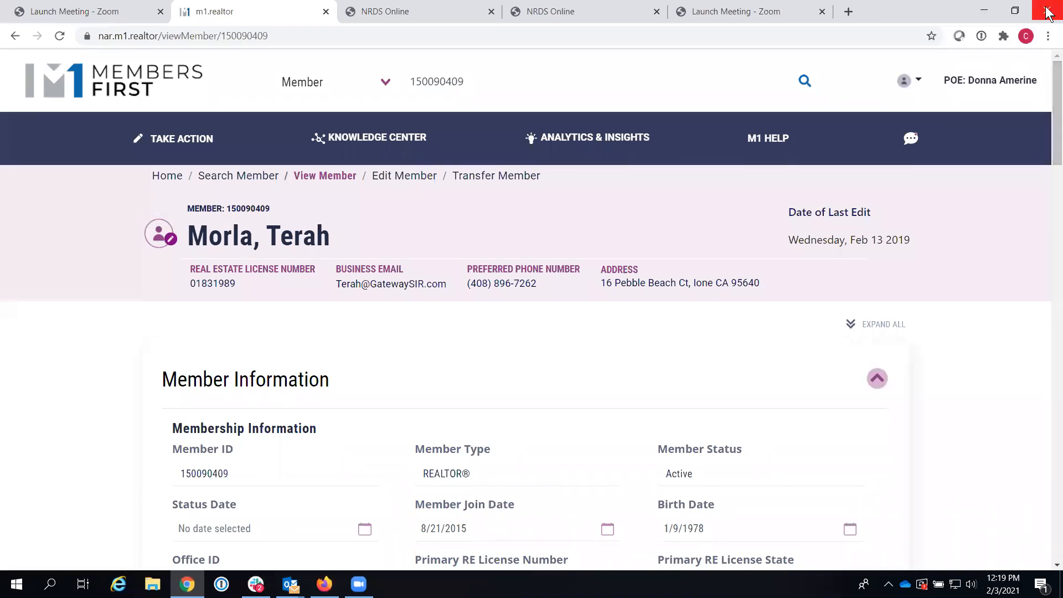
drag(1050, 89, 1049, 331)
Step: Expand COE Information, view the existing Amador County COE record, then return to the member page
click(876, 210)
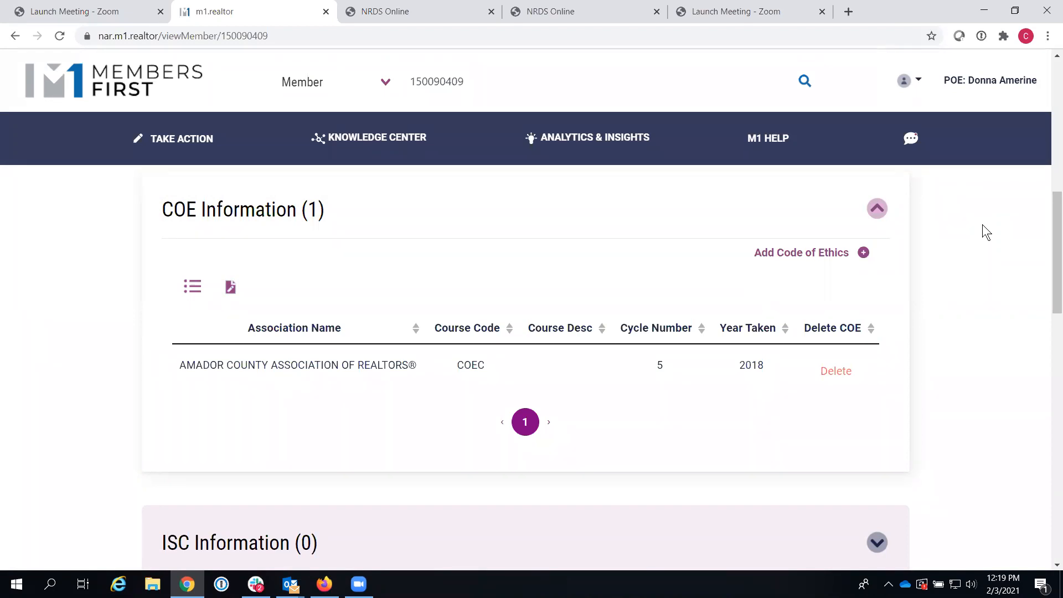
click(341, 365)
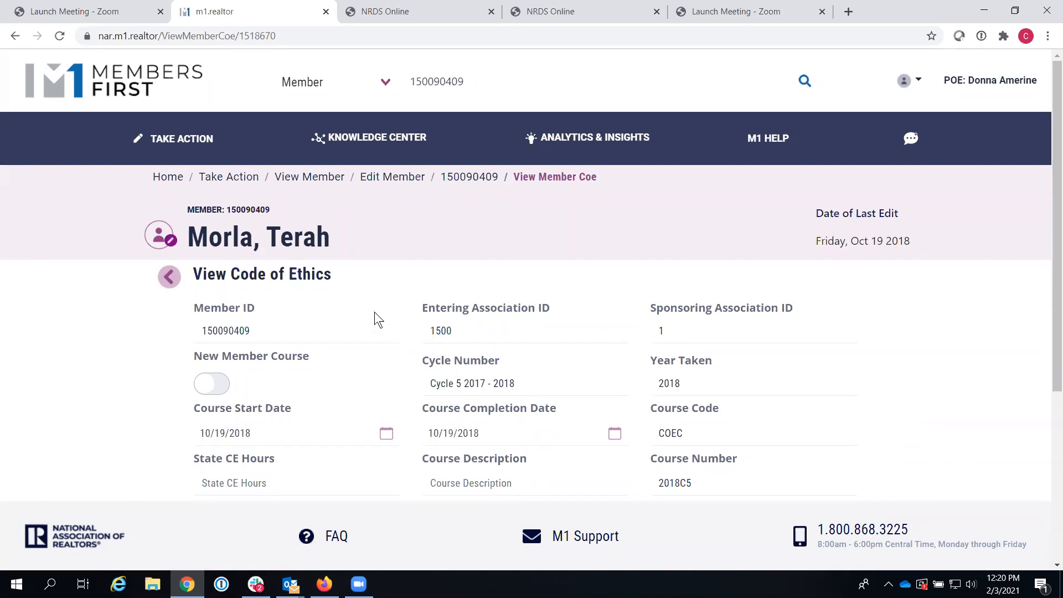
click(170, 278)
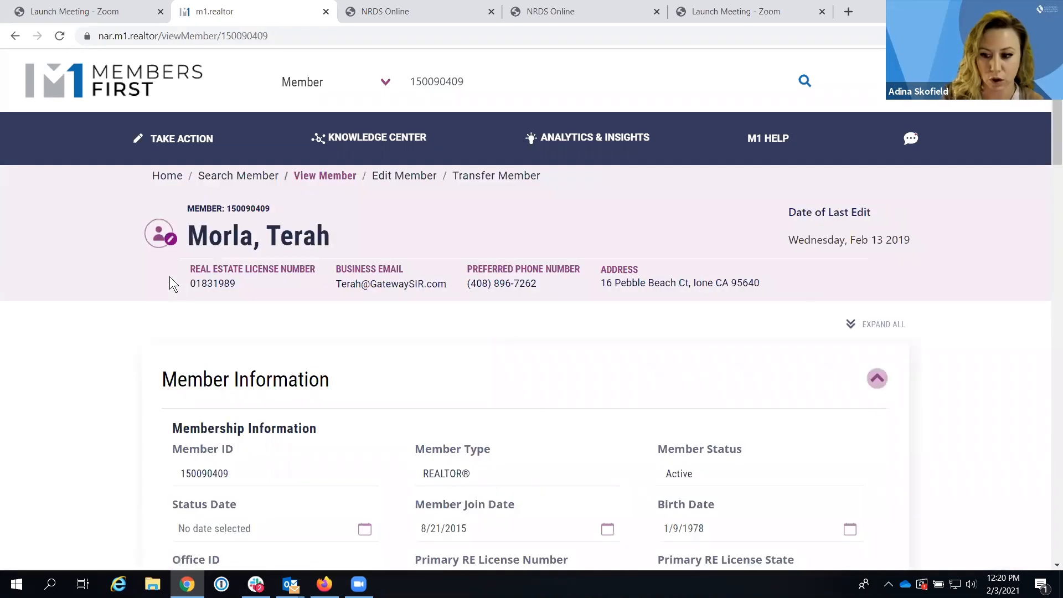
drag(1052, 122, 1050, 324)
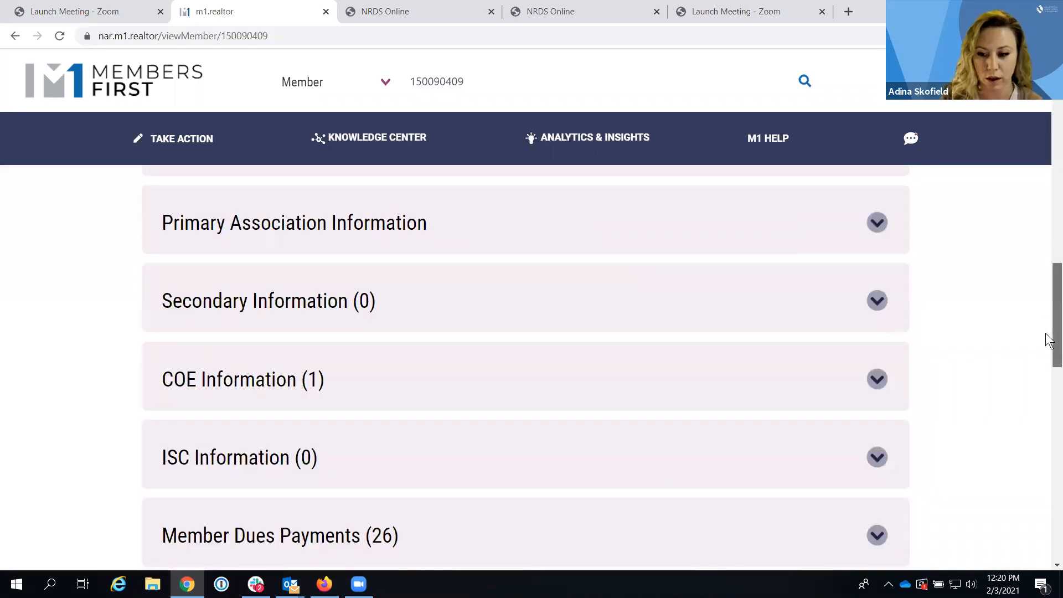
scroll(895, 290, down, 2)
click(875, 264)
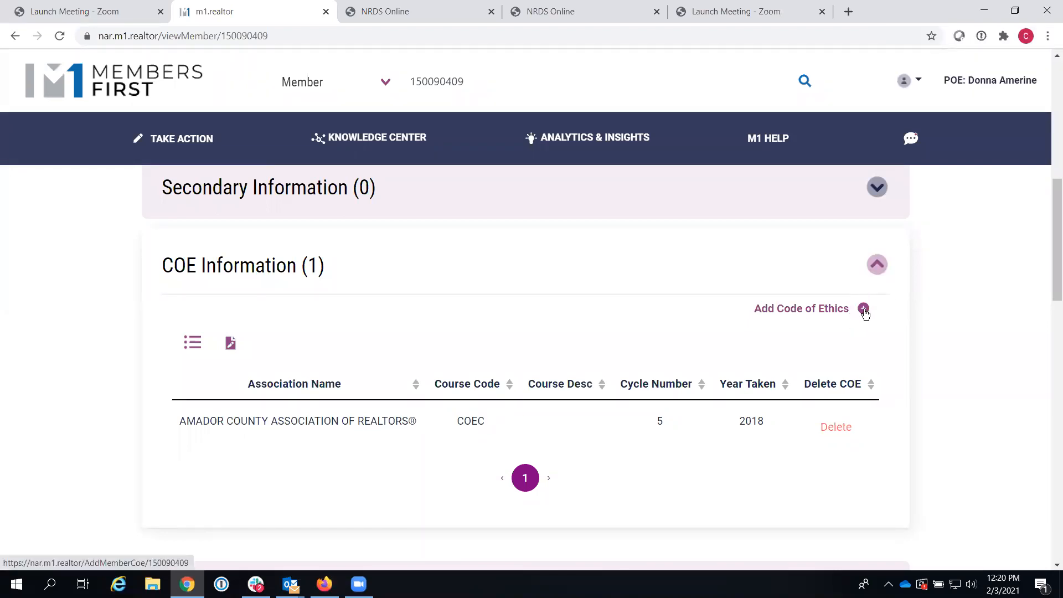
click(864, 309)
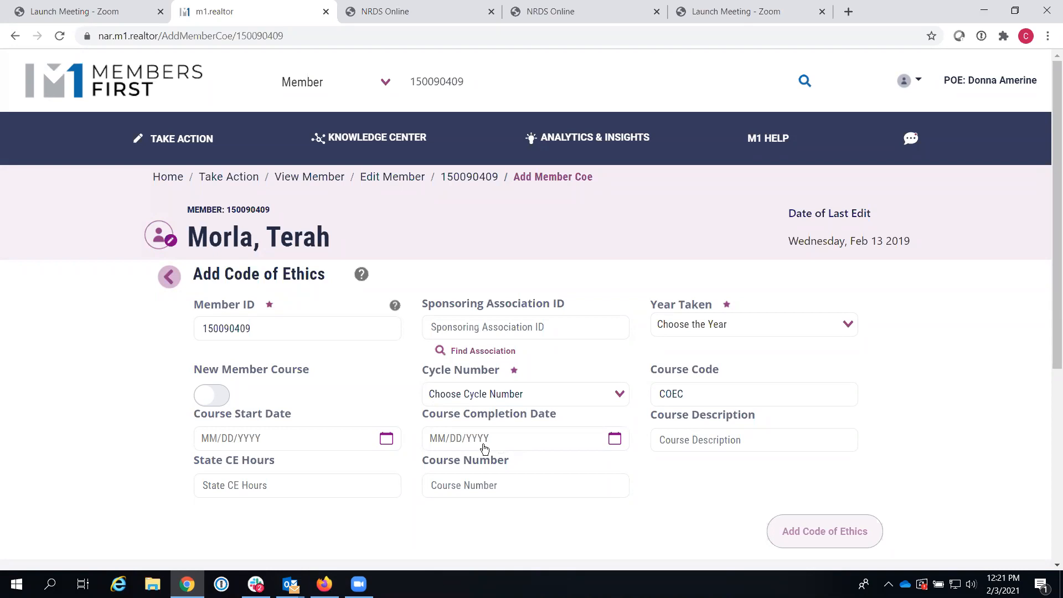
drag(423, 413, 569, 414)
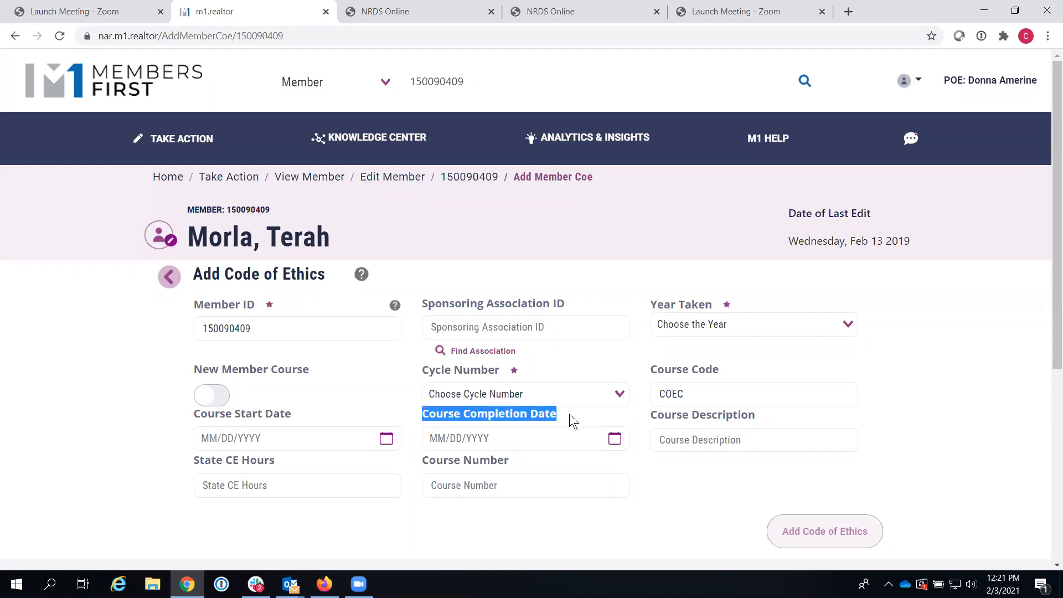
click(528, 424)
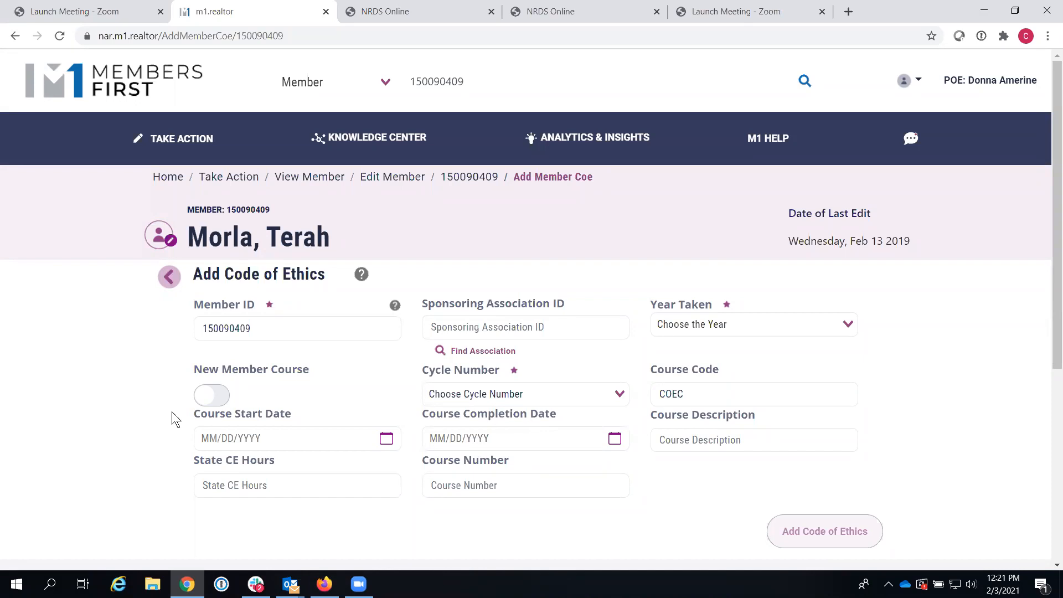
click(165, 280)
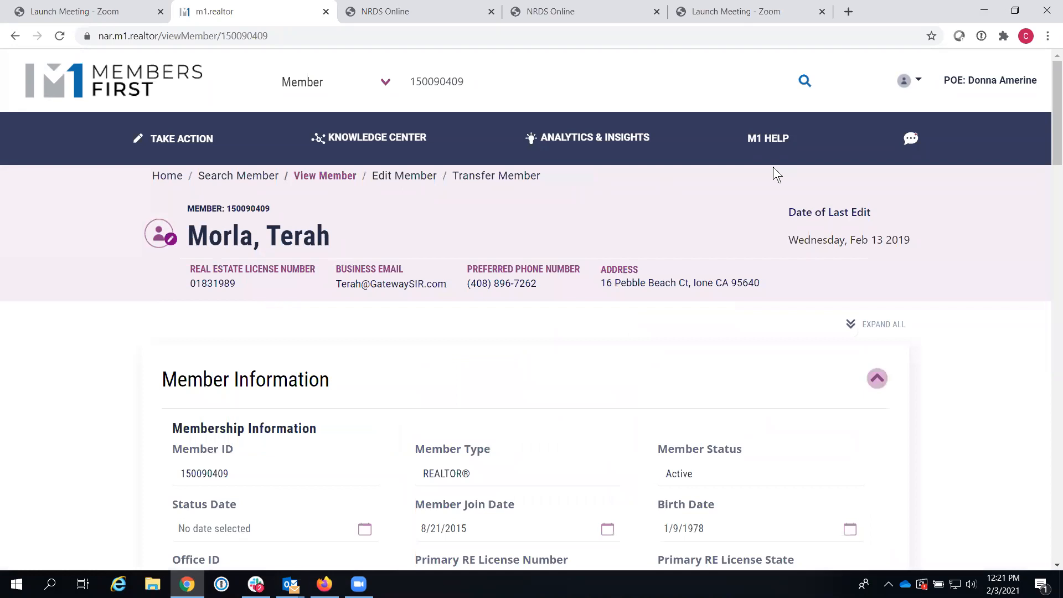
Step: Expand COE Information, open Add Code of Ethics, then go back to the View Member page
drag(1051, 121, 1049, 308)
scroll(1047, 349, down, 5)
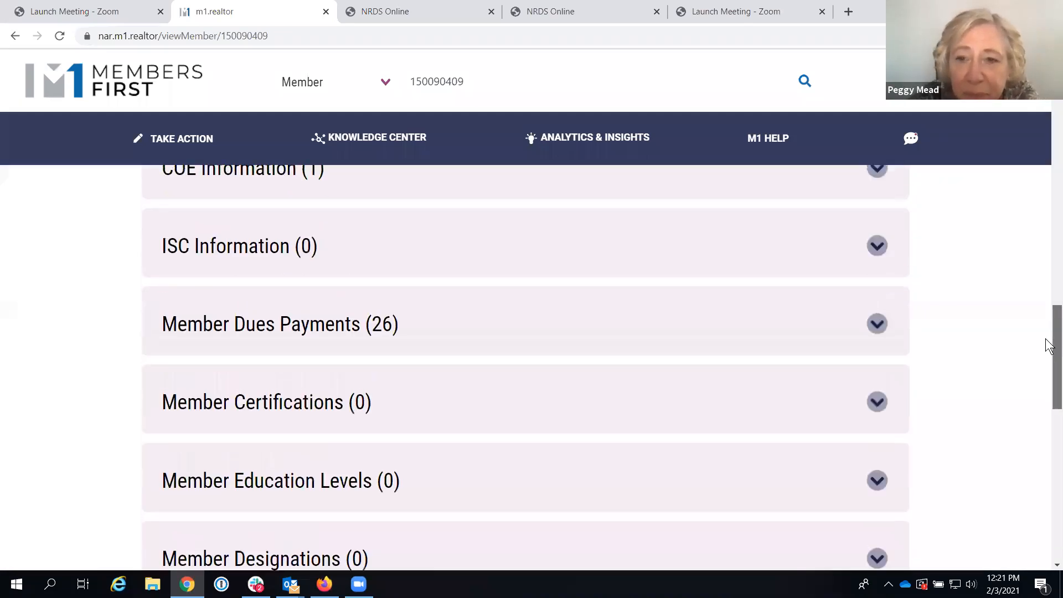
scroll(1046, 344, up, 2)
click(876, 261)
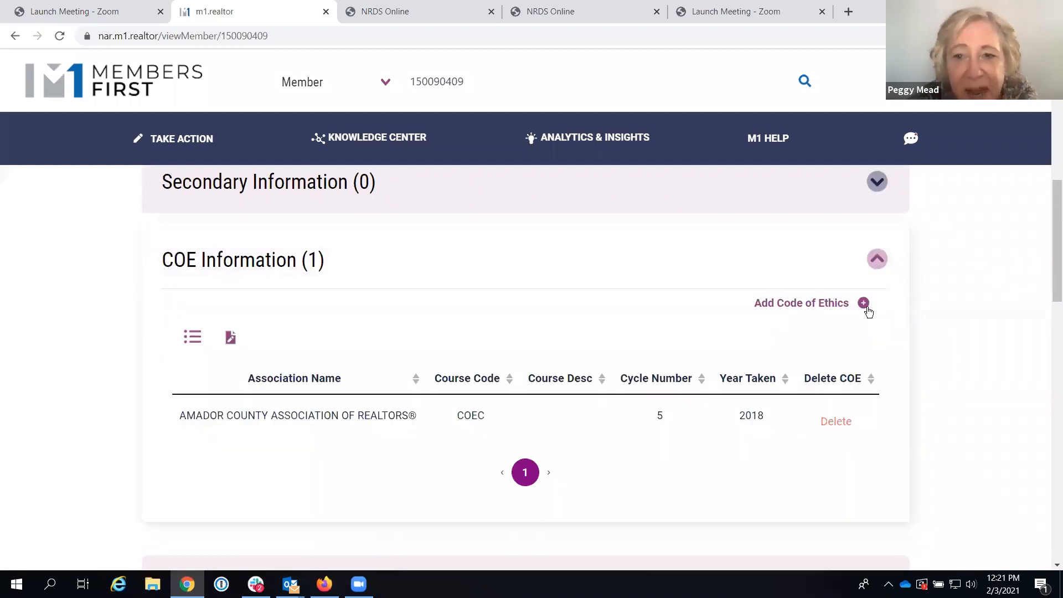
click(866, 305)
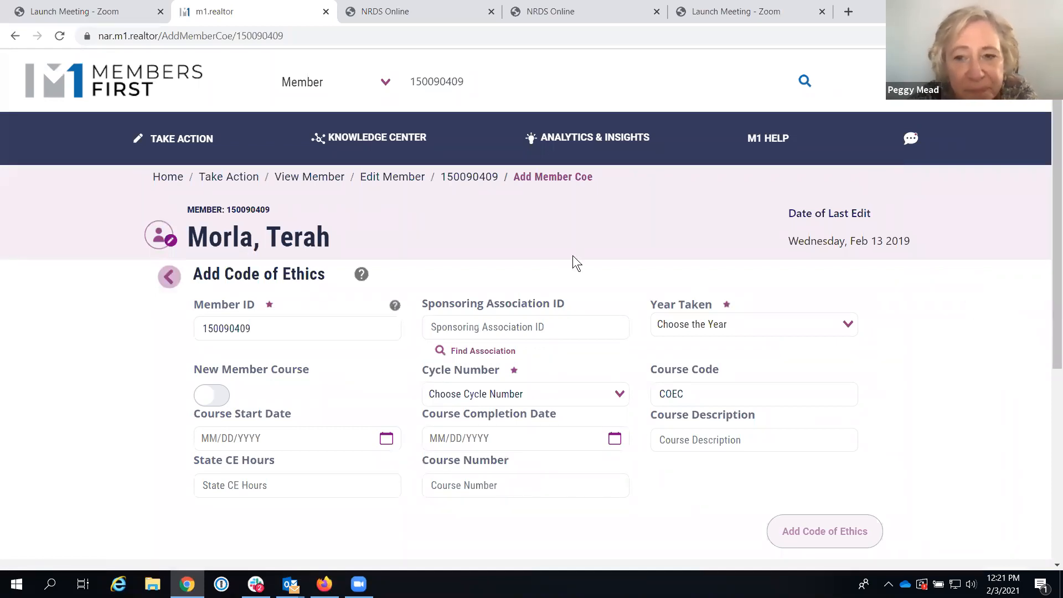
click(175, 282)
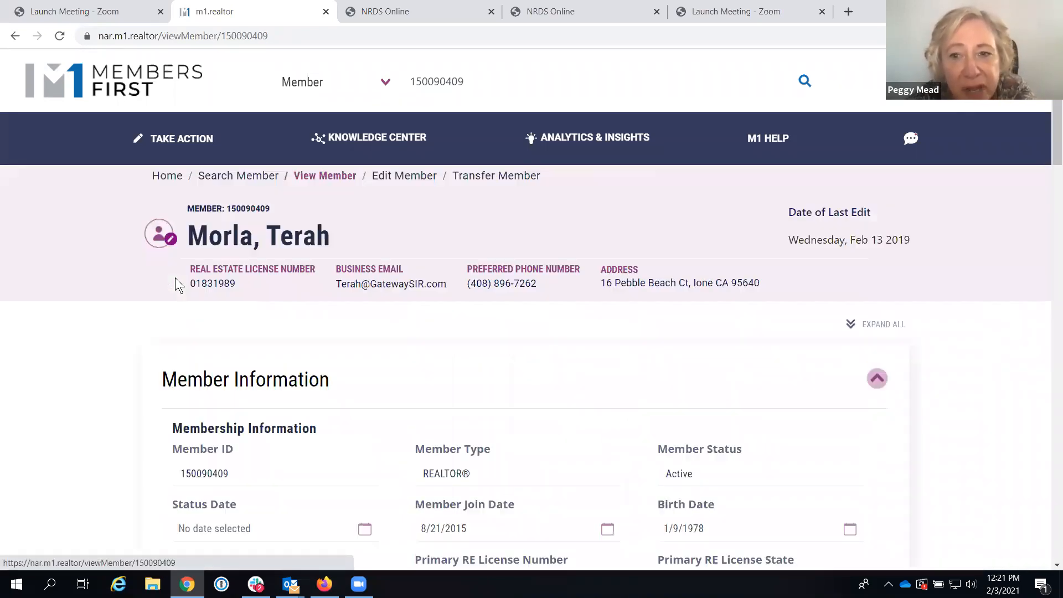
drag(1049, 130, 1048, 106)
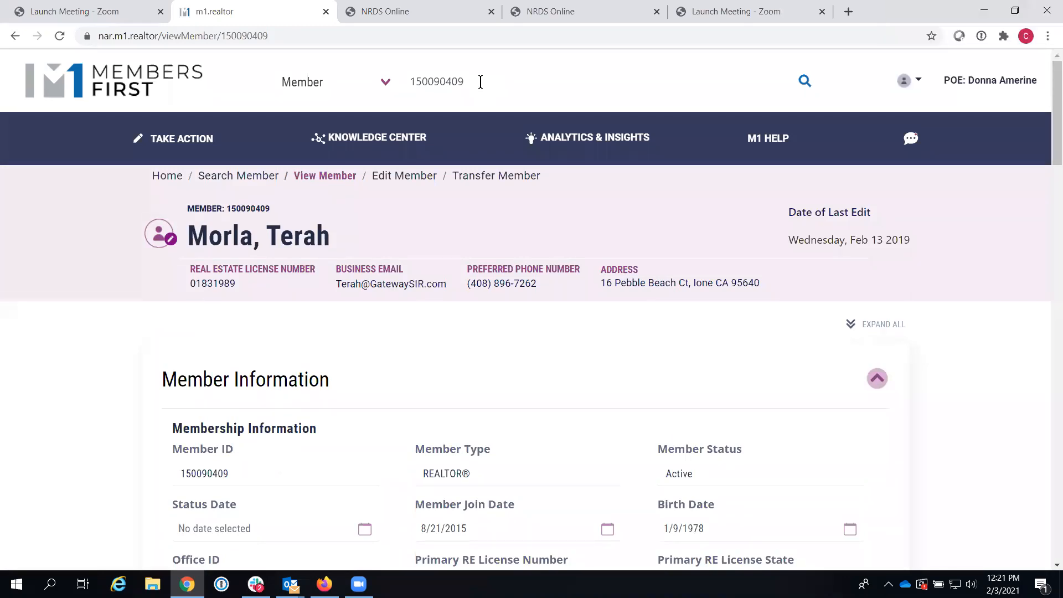
Step: Search members for '1500' from the home dashboard, returning 491 results
click(122, 82)
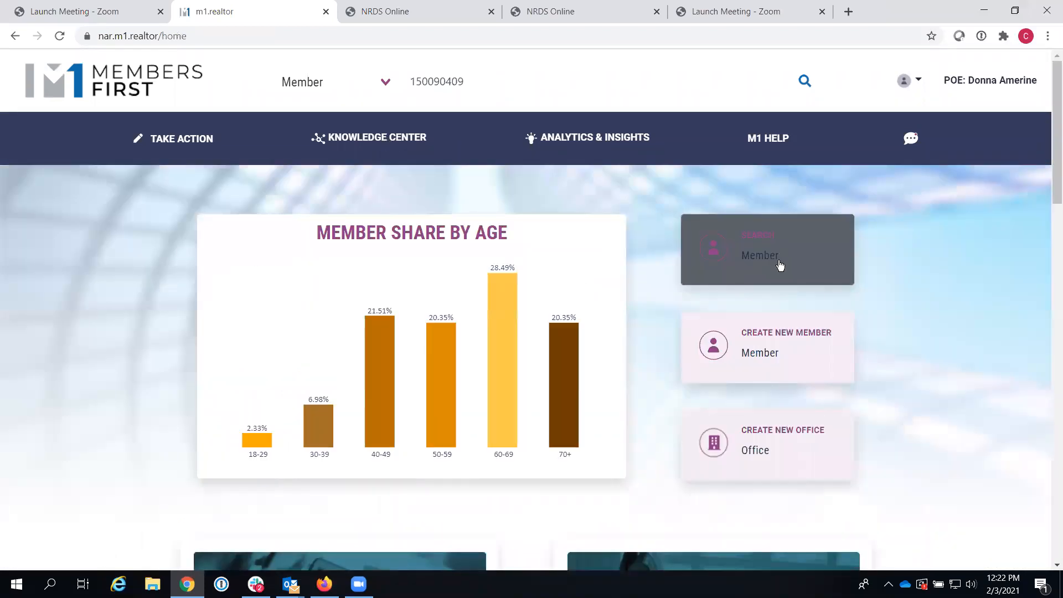
click(760, 259)
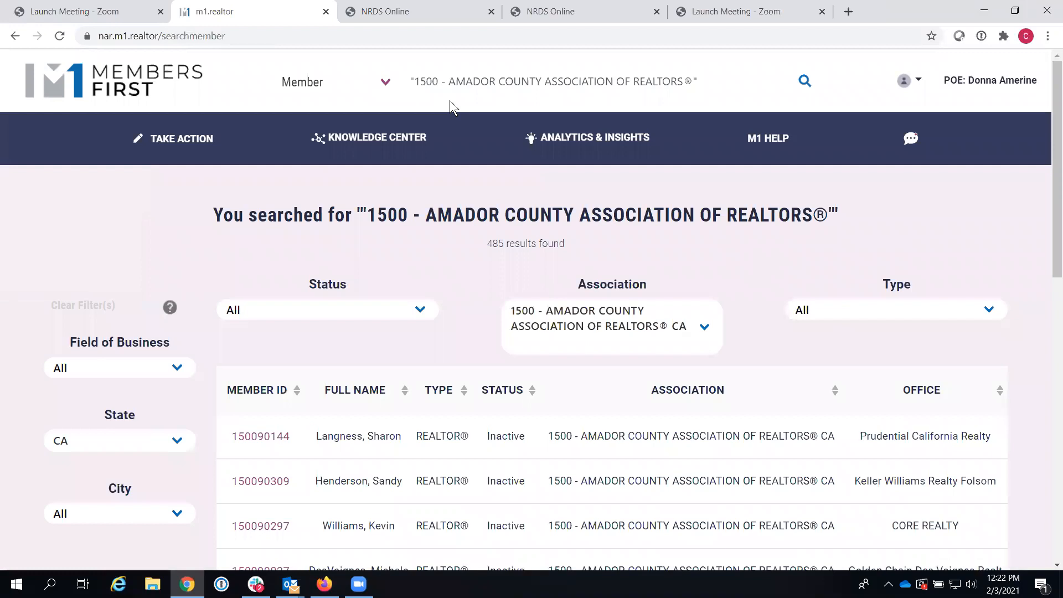
click(105, 76)
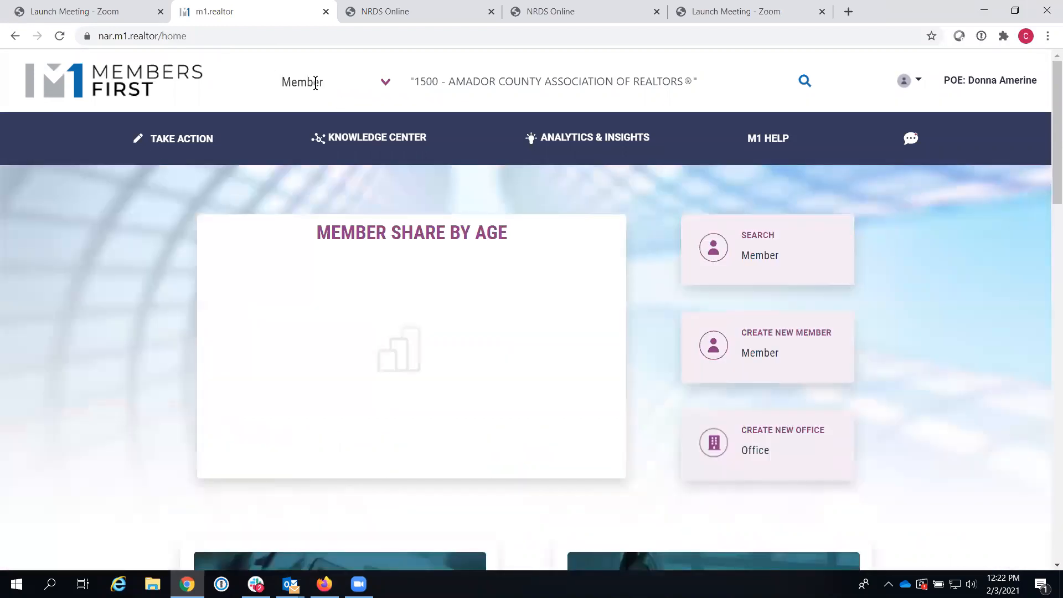
click(590, 79)
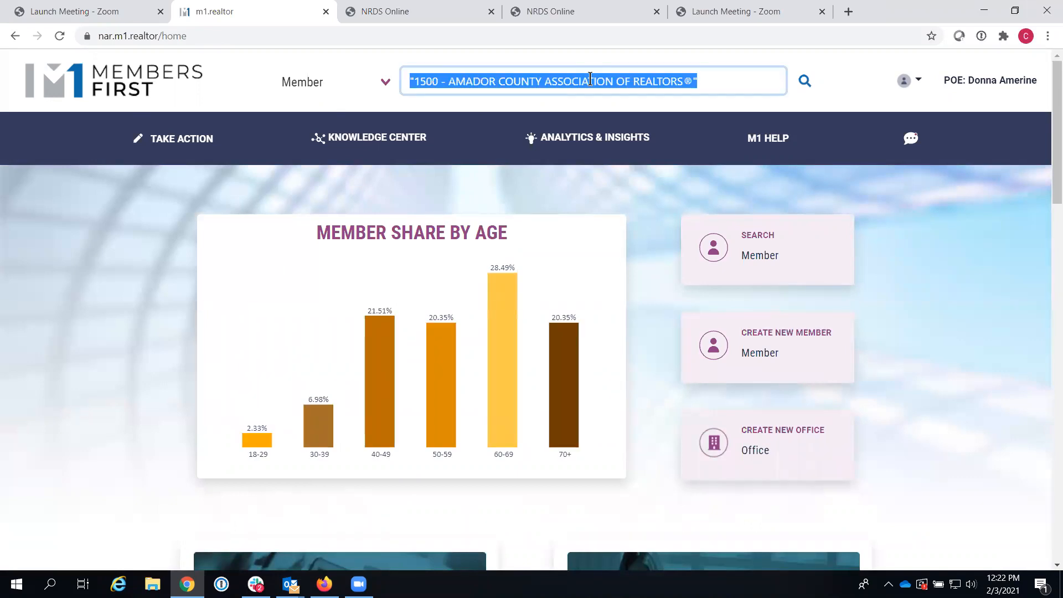
text("1500)
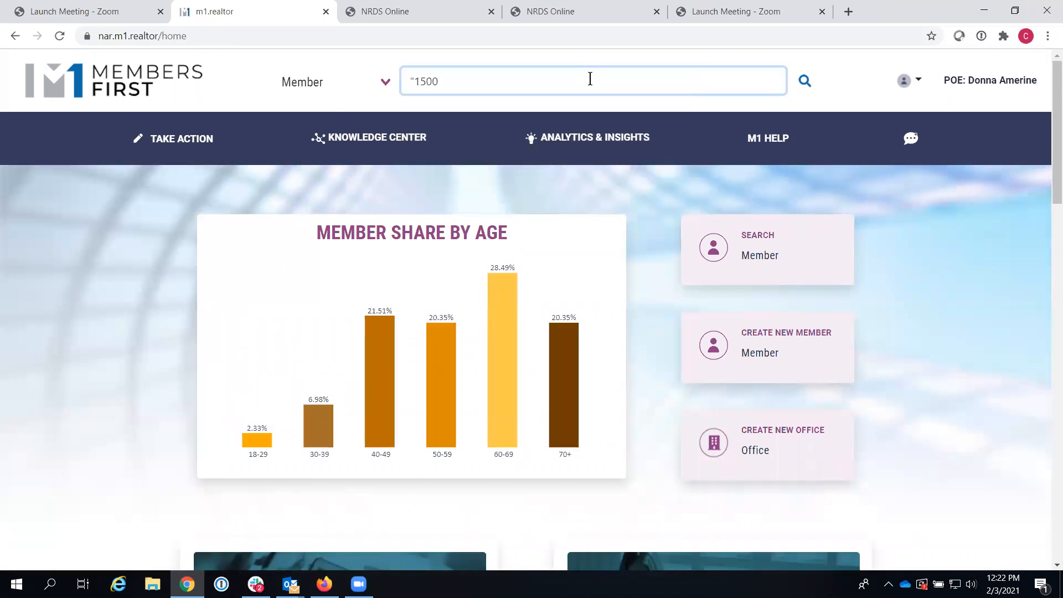
text(")
click(810, 82)
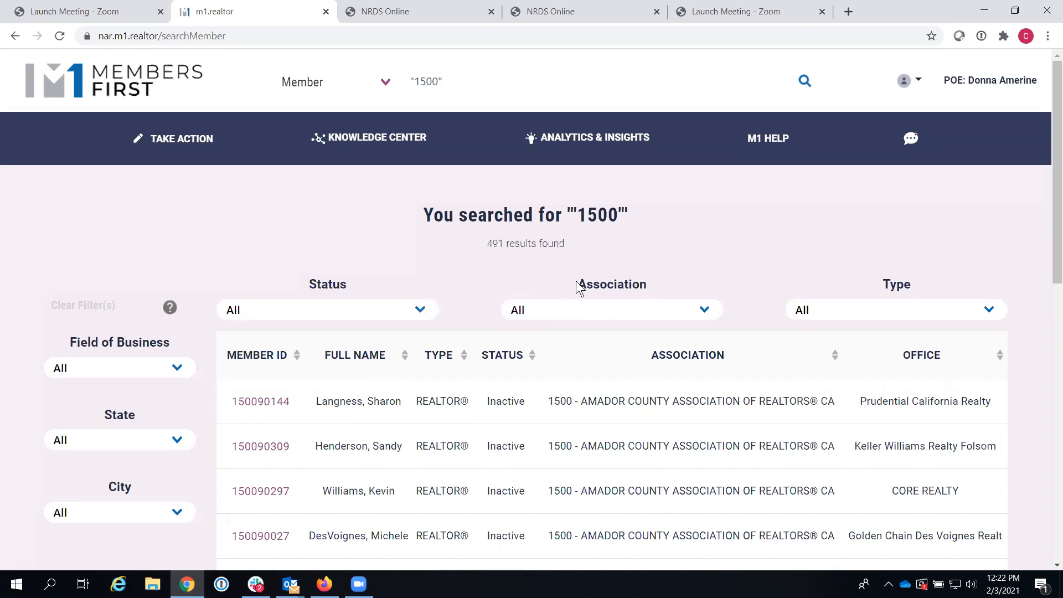
Step: Filter the '1500' results to association 1500 - Amador County Association of REALTORS® CA, leaving 485
click(575, 310)
text(1)
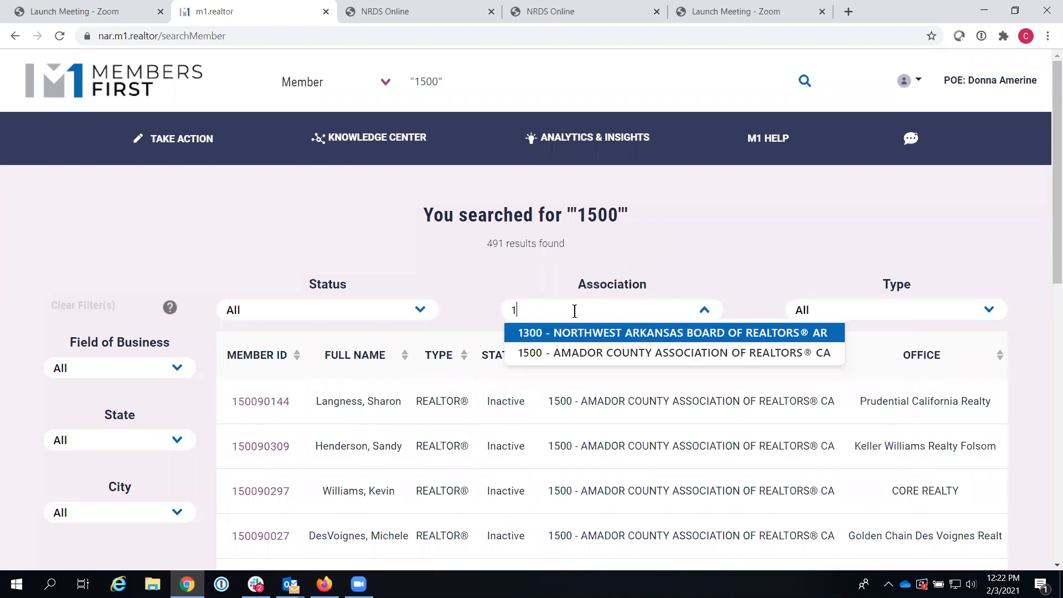
text(500)
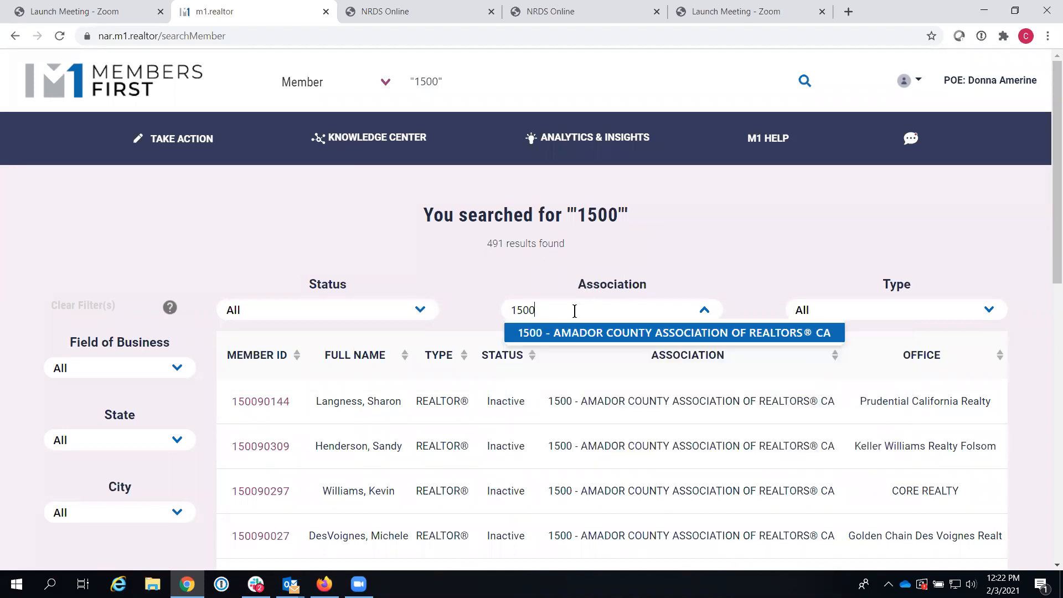
click(576, 334)
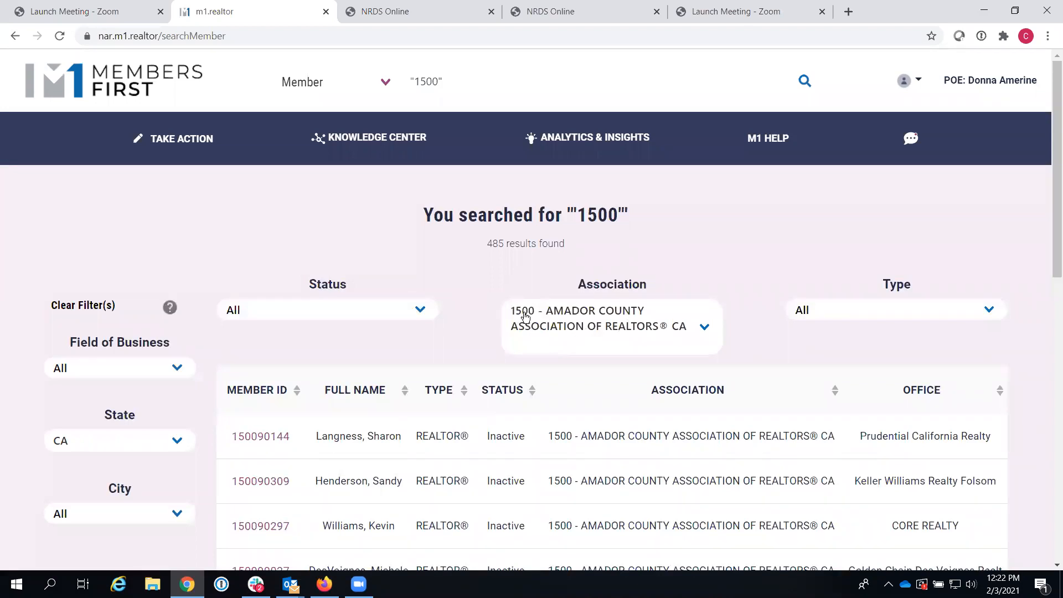
double_click(646, 279)
click(652, 282)
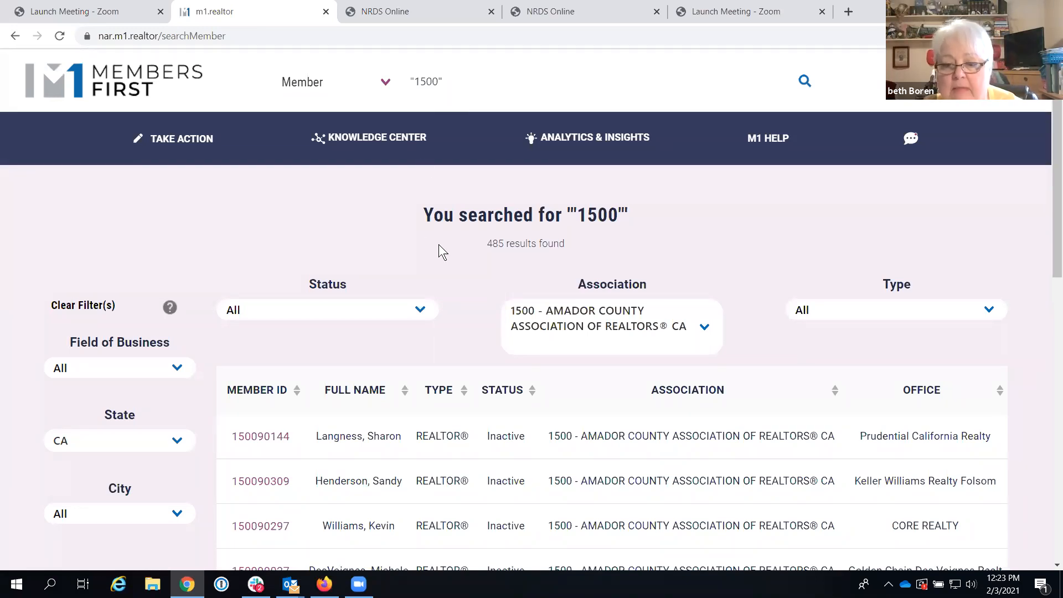
Step: Open the first listed member's record and expand, then collapse, all its sections
click(262, 438)
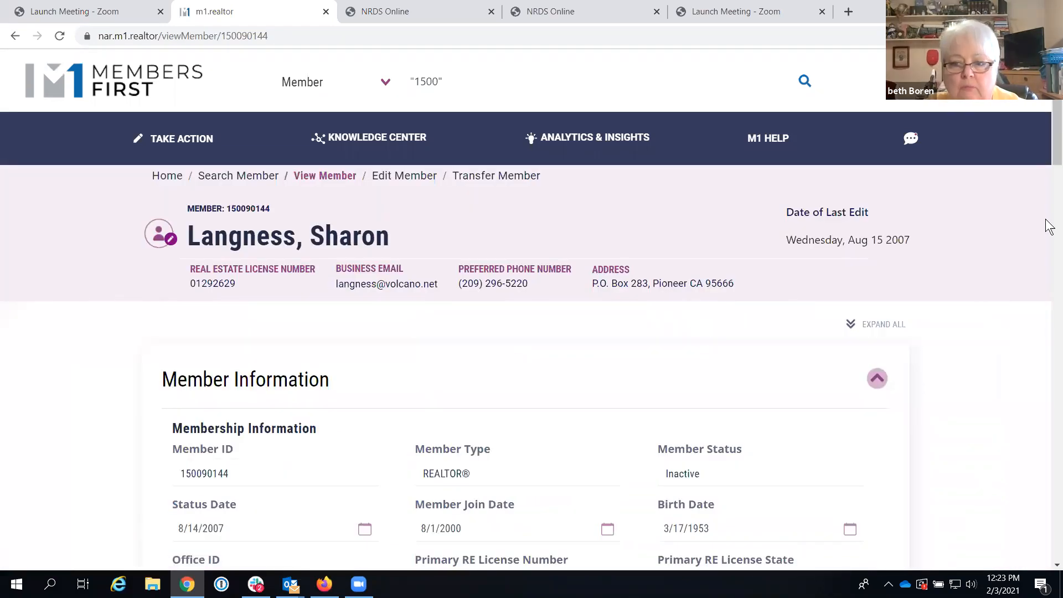
mouse_move(1049, 109)
mouse_down()
mouse_move(1048, 132)
mouse_move(1051, 107)
mouse_up()
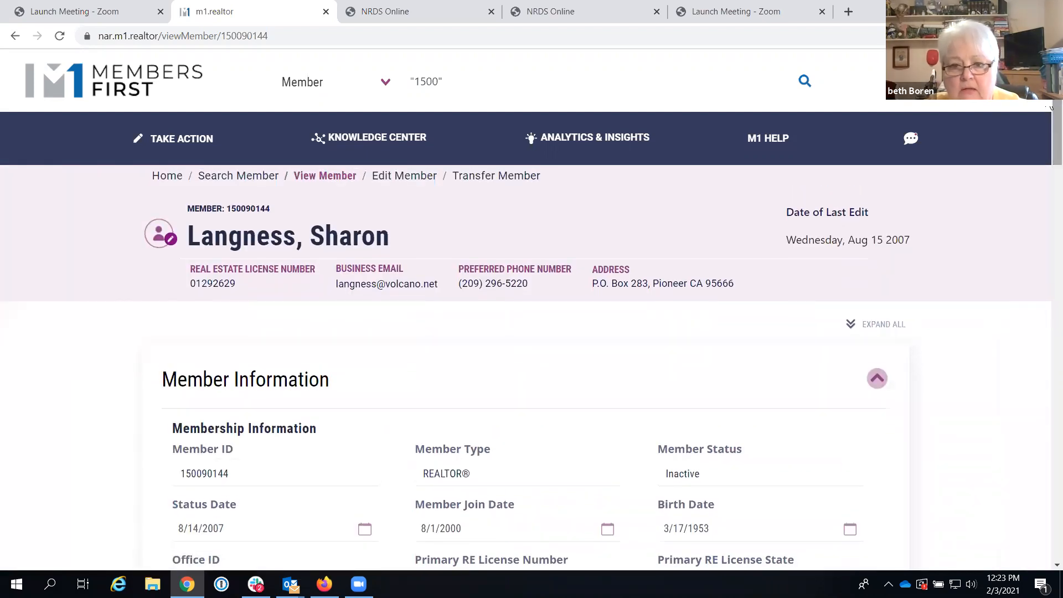
click(852, 326)
drag(1049, 94, 1046, 52)
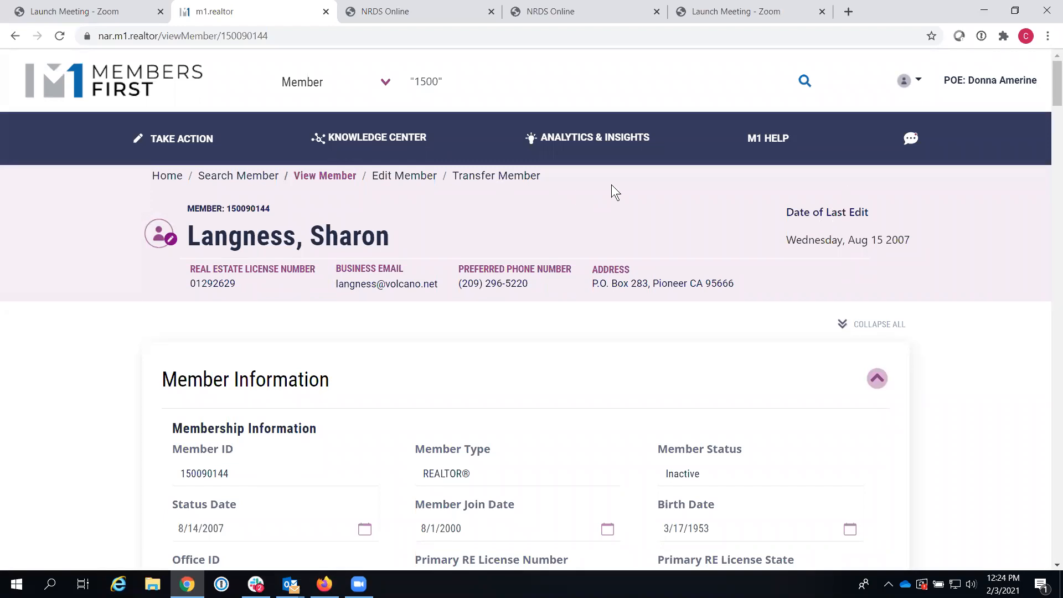
click(844, 325)
mouse_move(1054, 166)
mouse_down()
mouse_move(1030, 356)
mouse_move(1036, 165)
mouse_up()
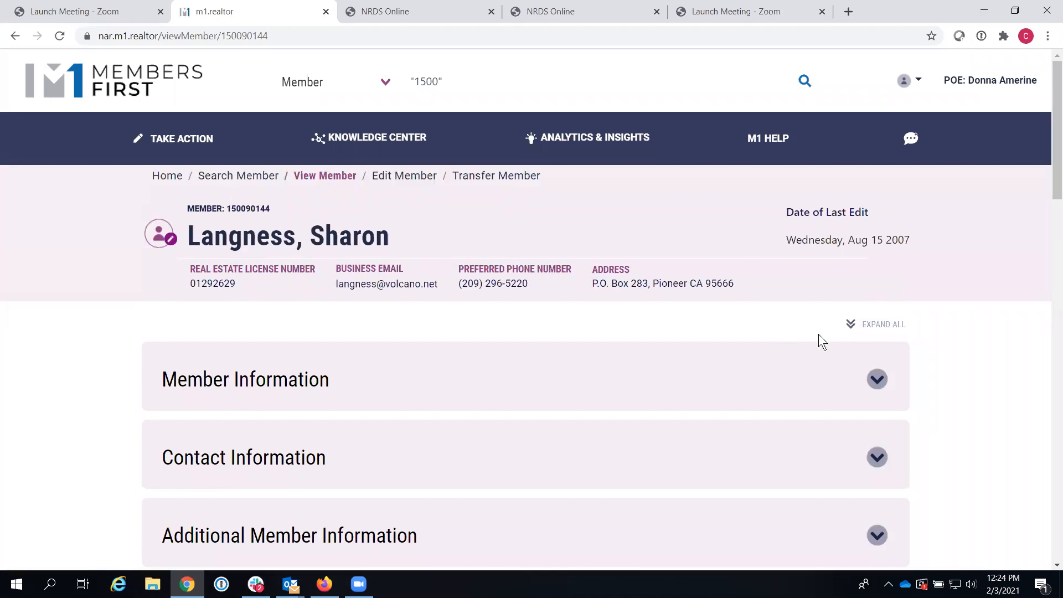
Step: Expand all sections of the member record and dismiss the browser menu
click(850, 327)
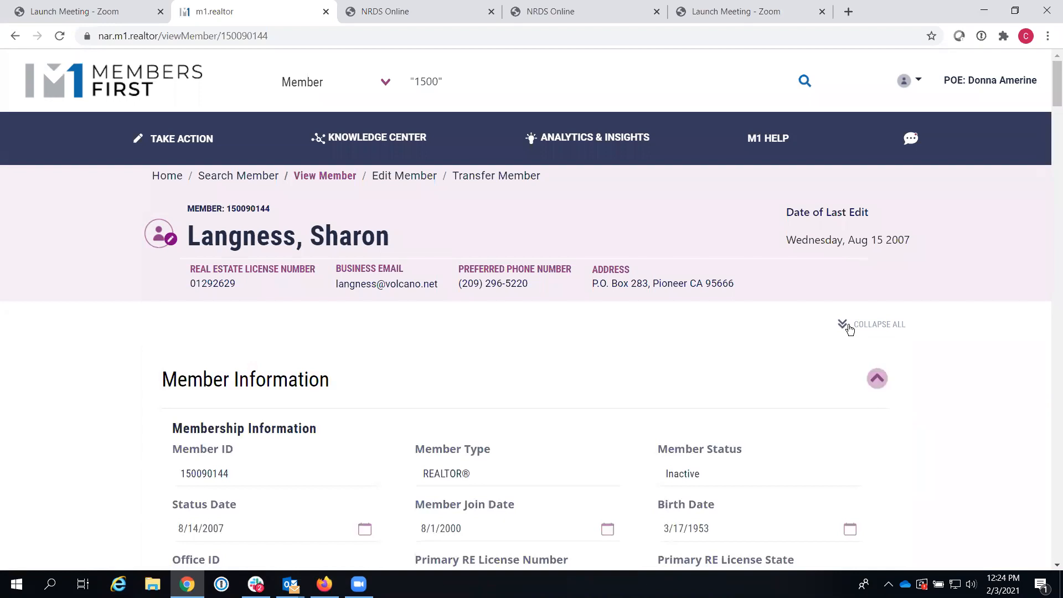
drag(1045, 256, 1045, 165)
drag(1053, 92, 934, 33)
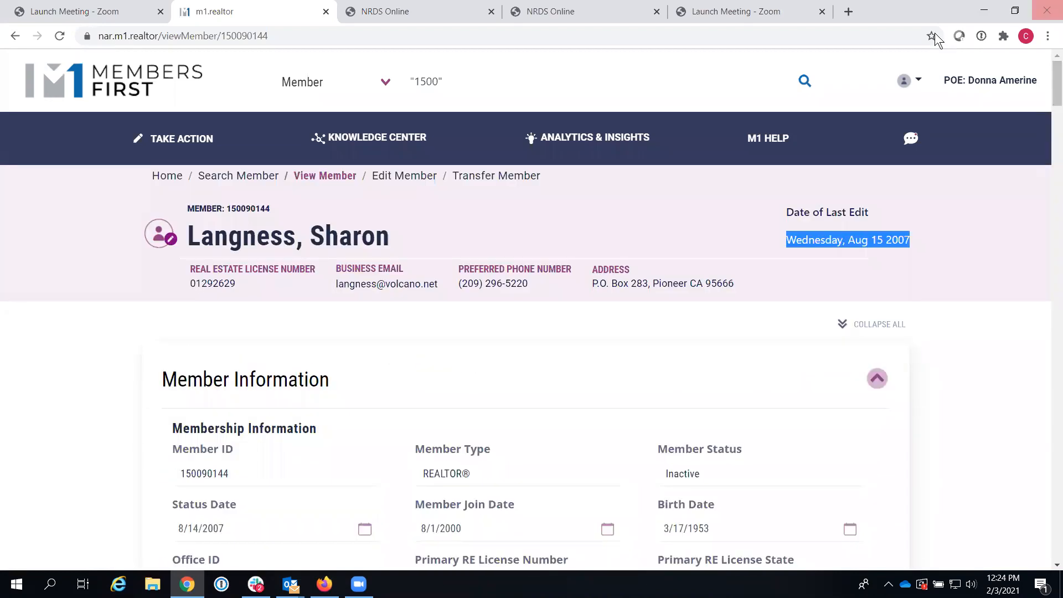
right_click(73, 218)
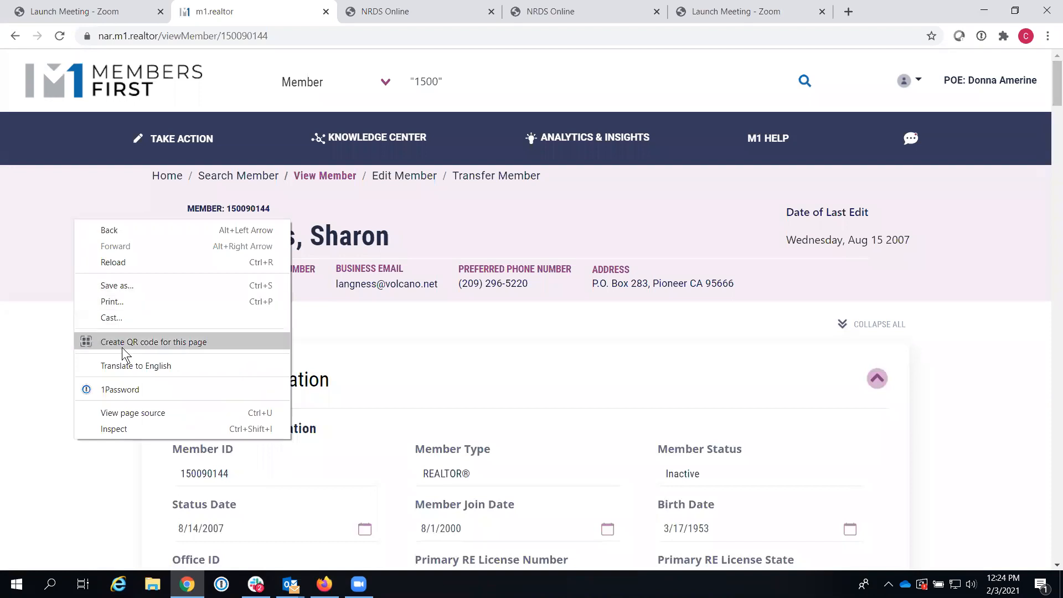
click(599, 234)
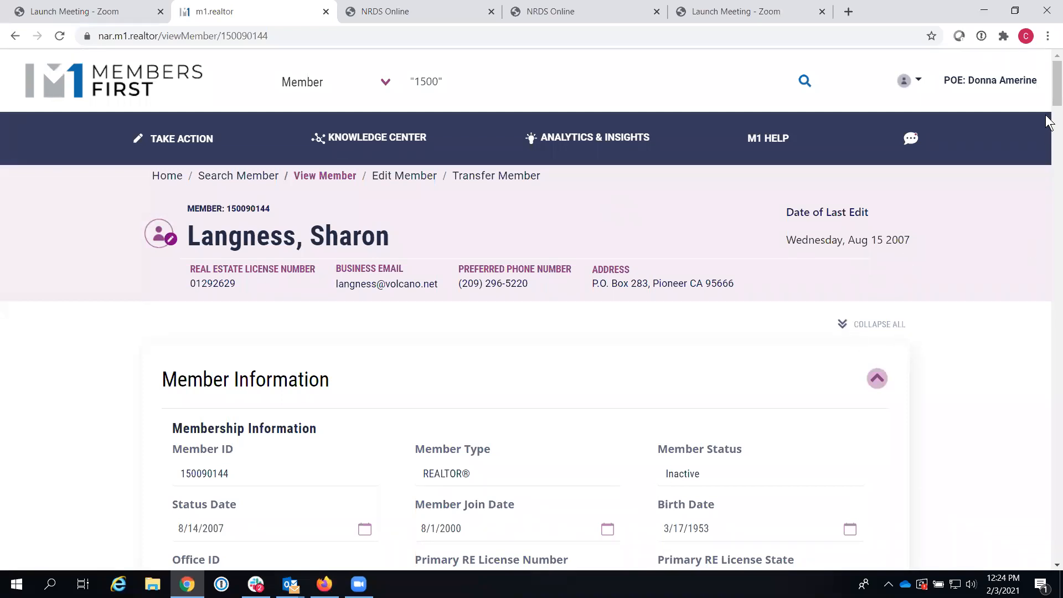
Step: Scroll through the expanded sections and dismiss the page menu without printing
drag(1056, 107, 1042, 224)
scroll(1043, 224, down, 15)
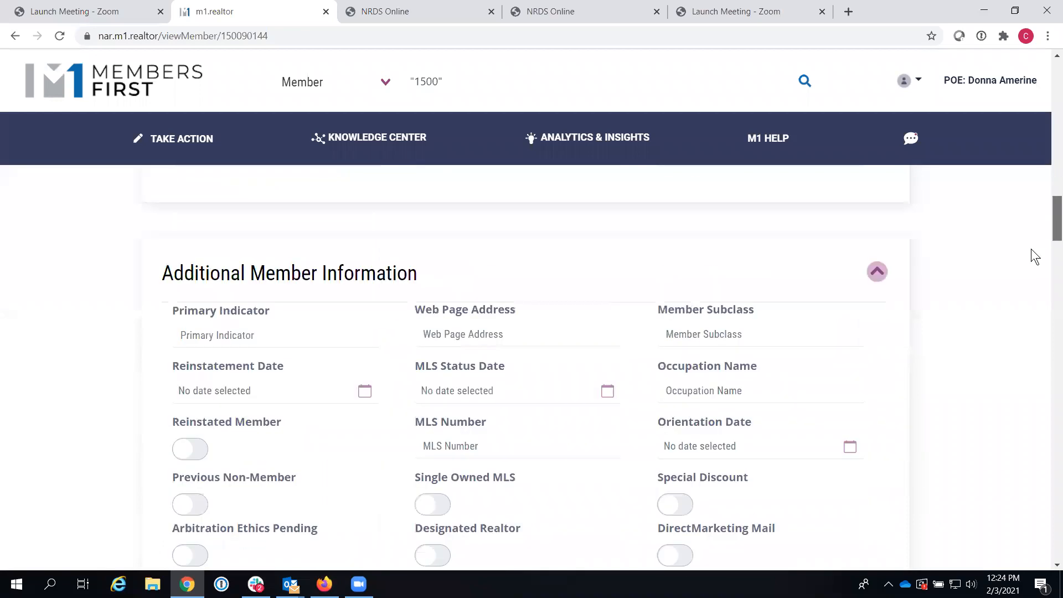
drag(1025, 267, 1046, 46)
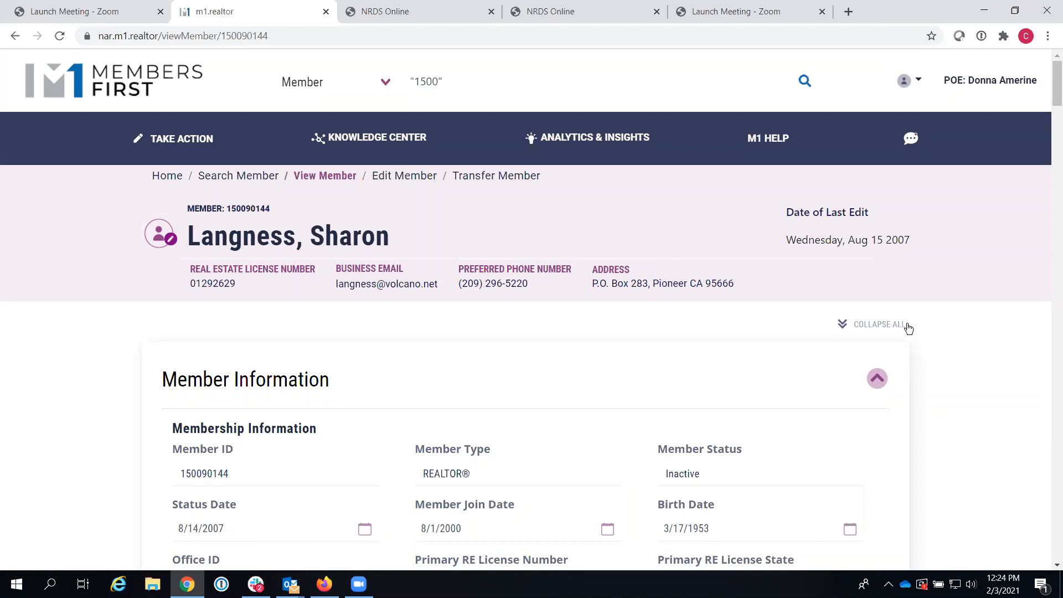
right_click(654, 304)
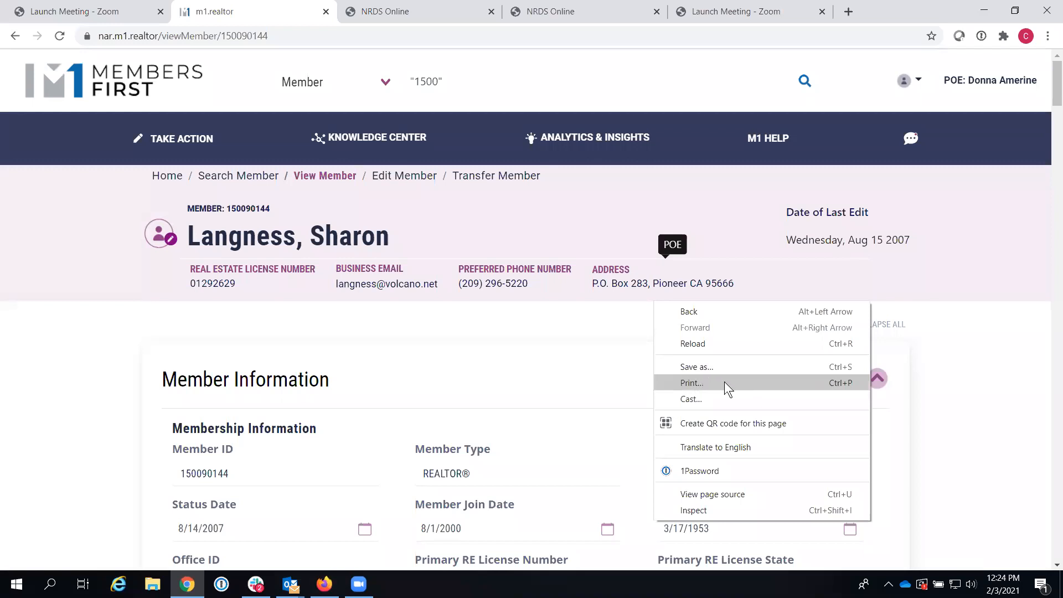
click(983, 315)
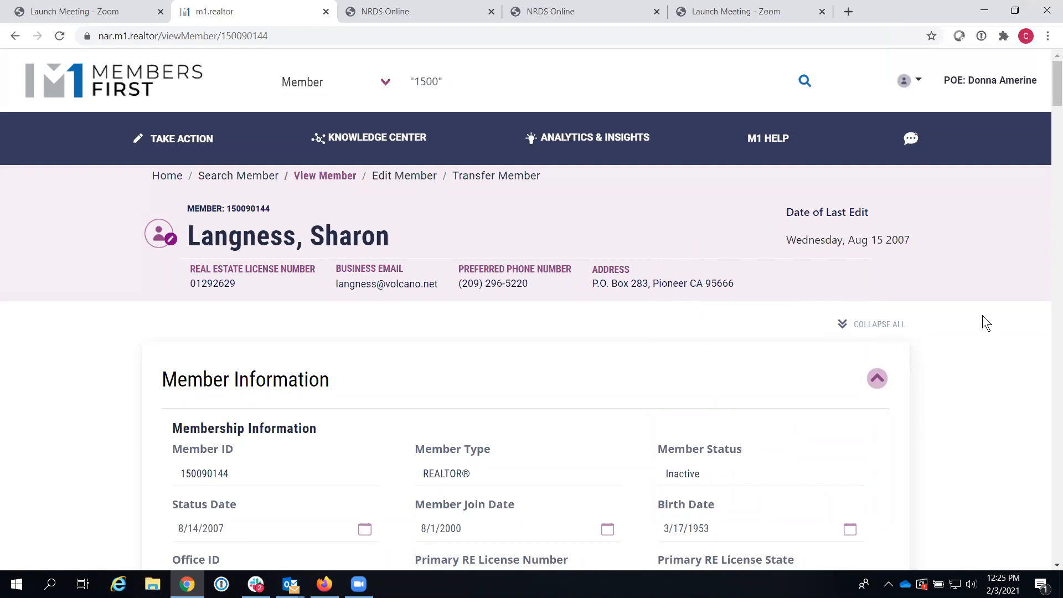
Step: Rerun the Amador member search filtered to Active status and REALTOR® type
click(137, 78)
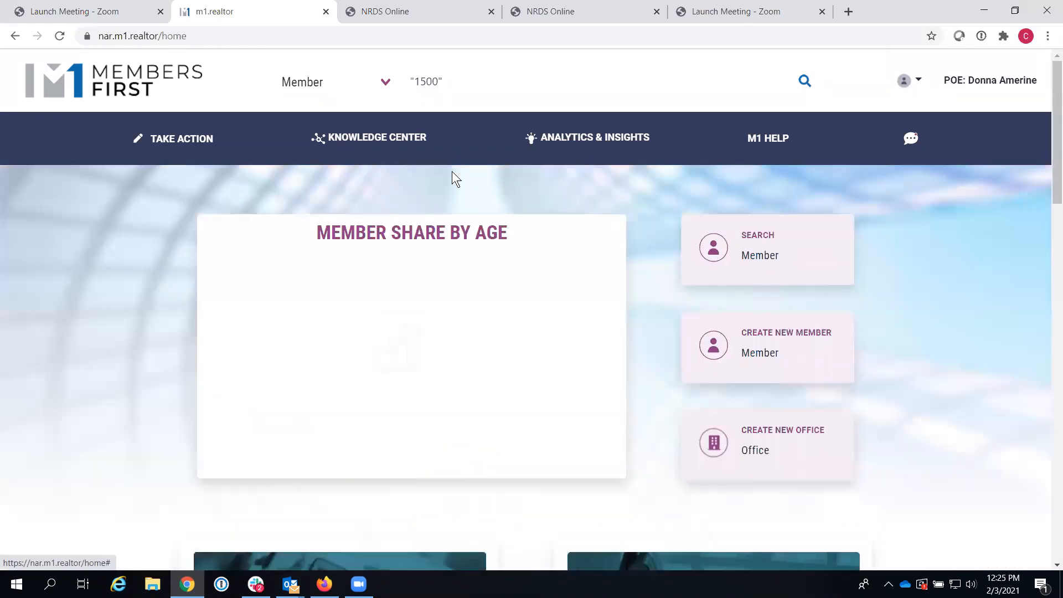
click(740, 261)
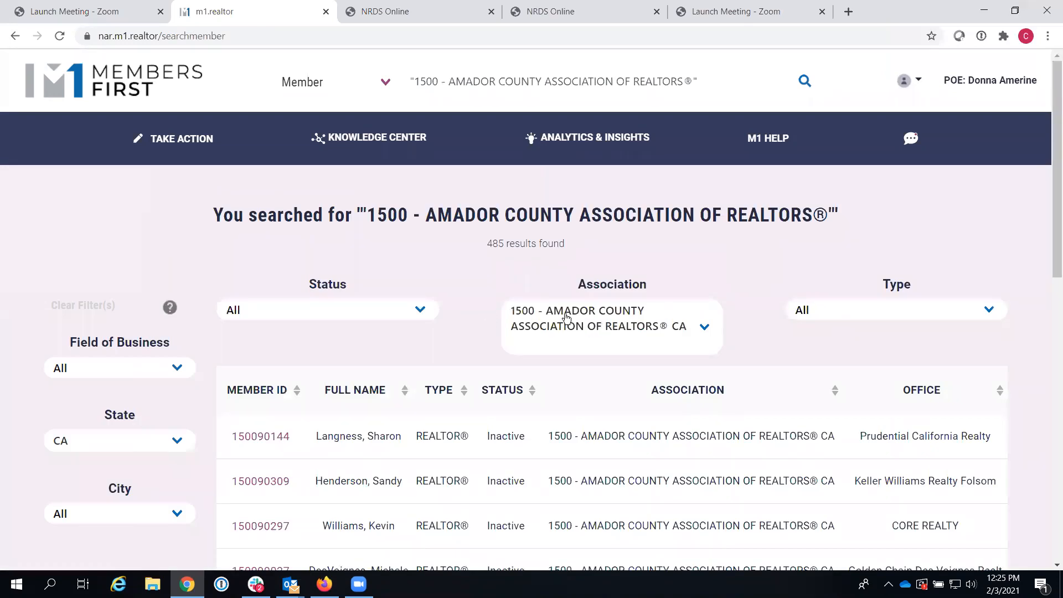
click(419, 310)
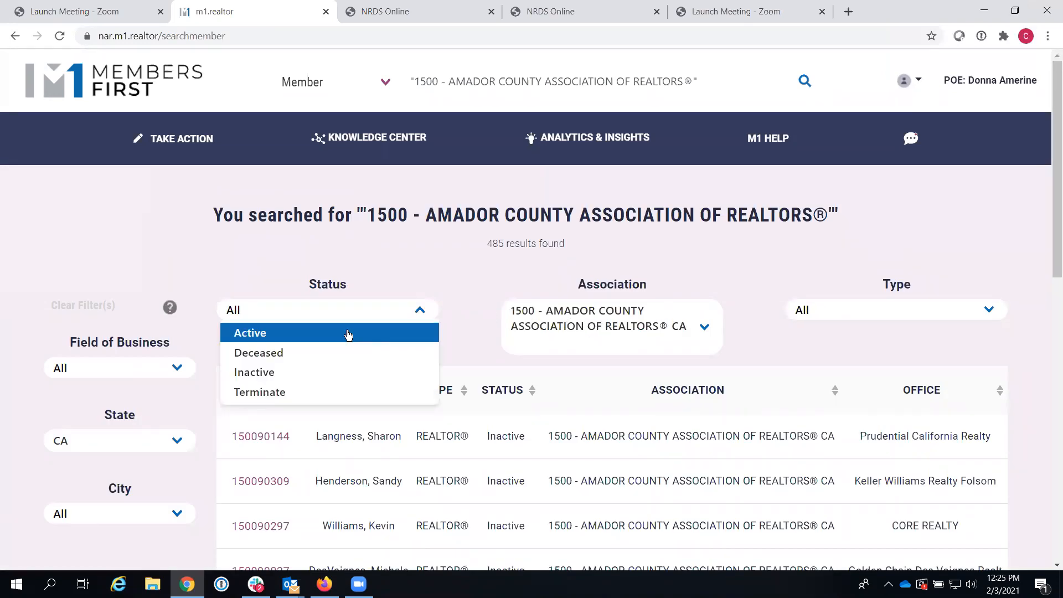
click(348, 334)
click(867, 311)
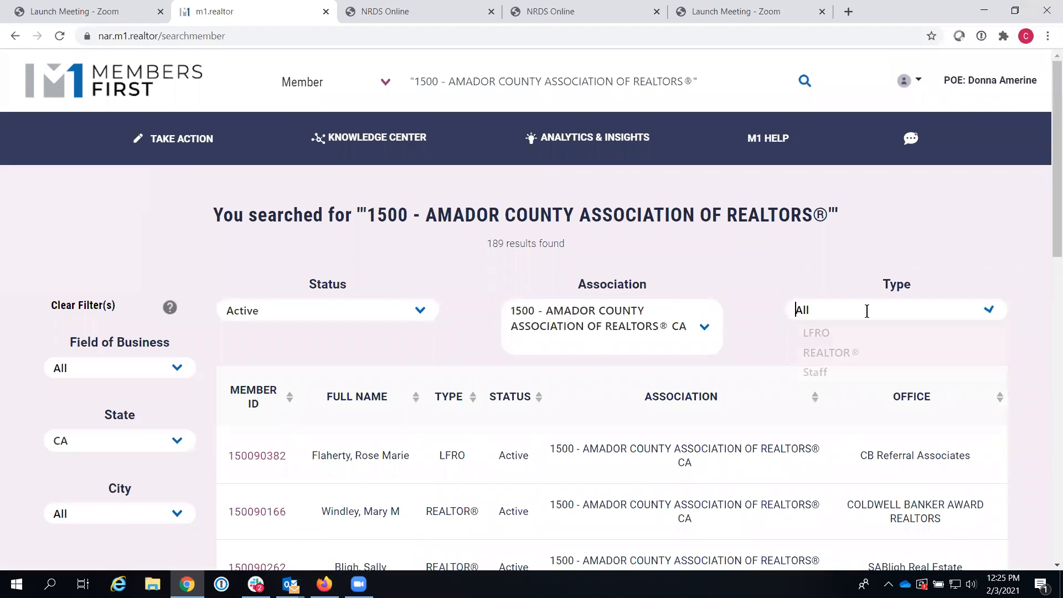
click(847, 352)
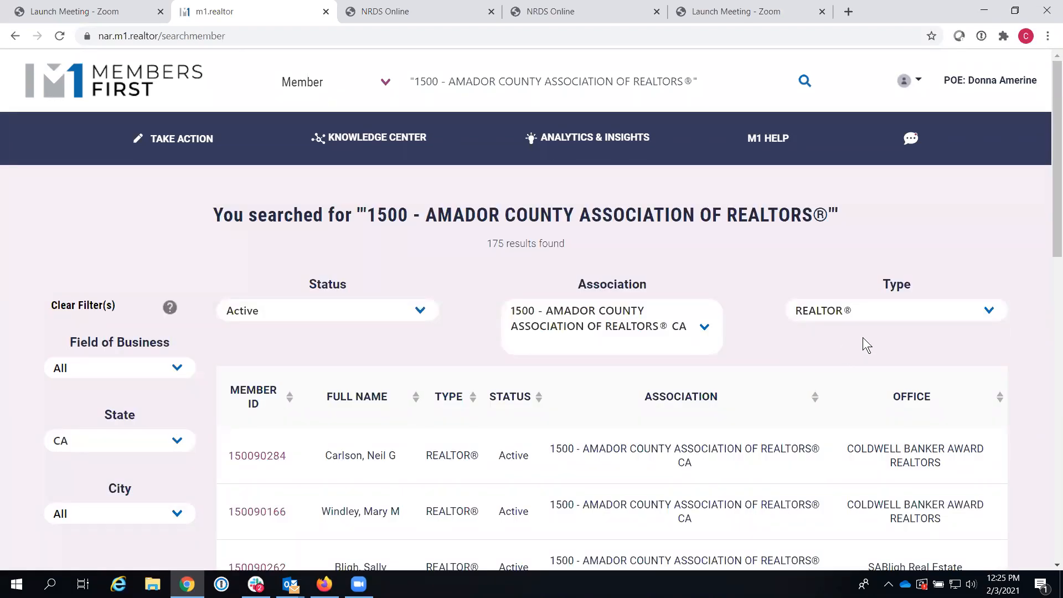
scroll(827, 293, down, 2)
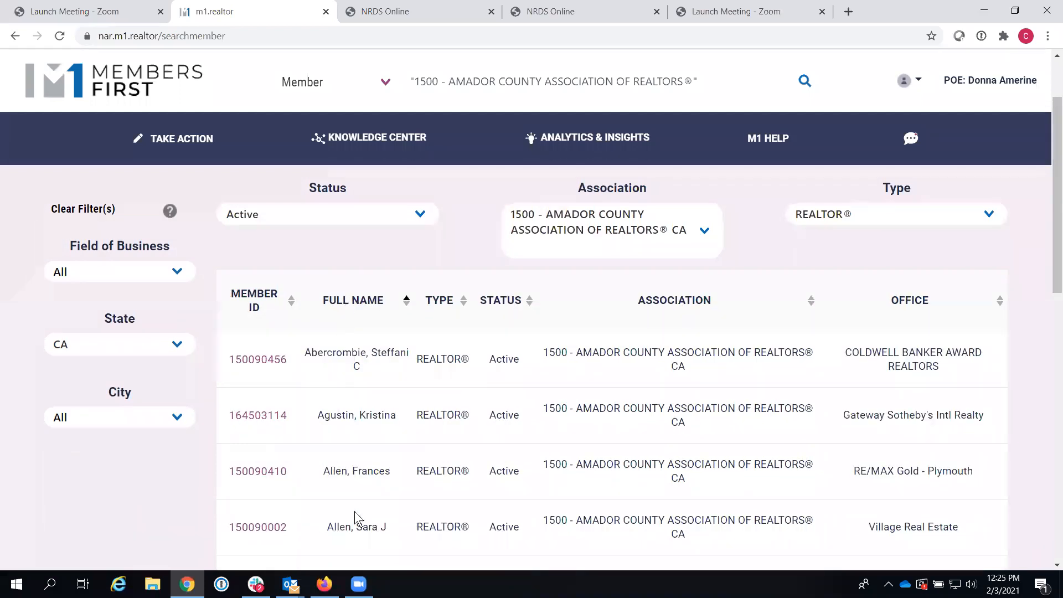
Step: Sort the results by member ID, then office, and finally by full name
click(254, 304)
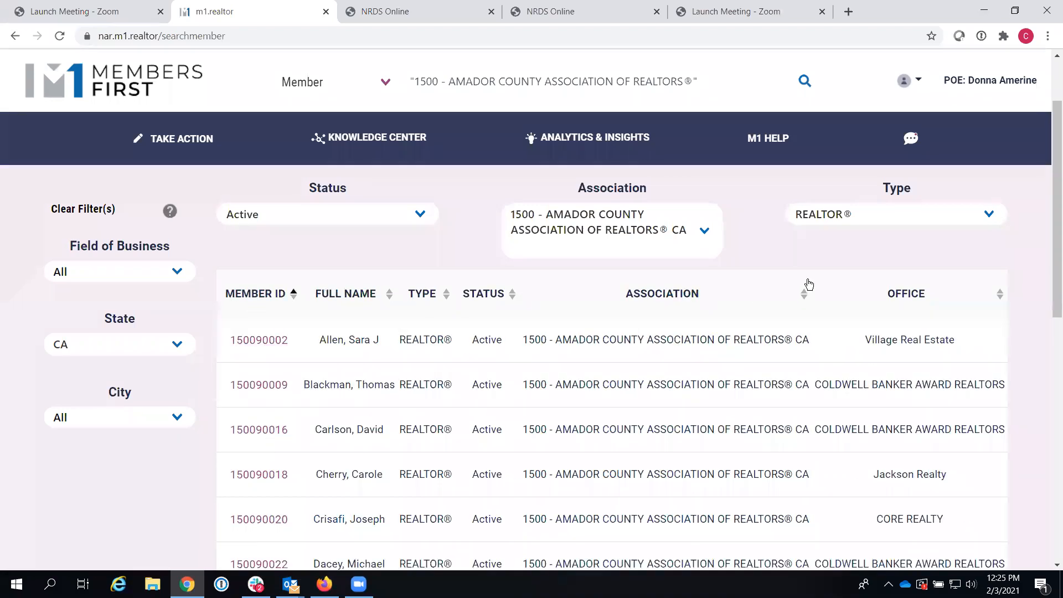
click(913, 297)
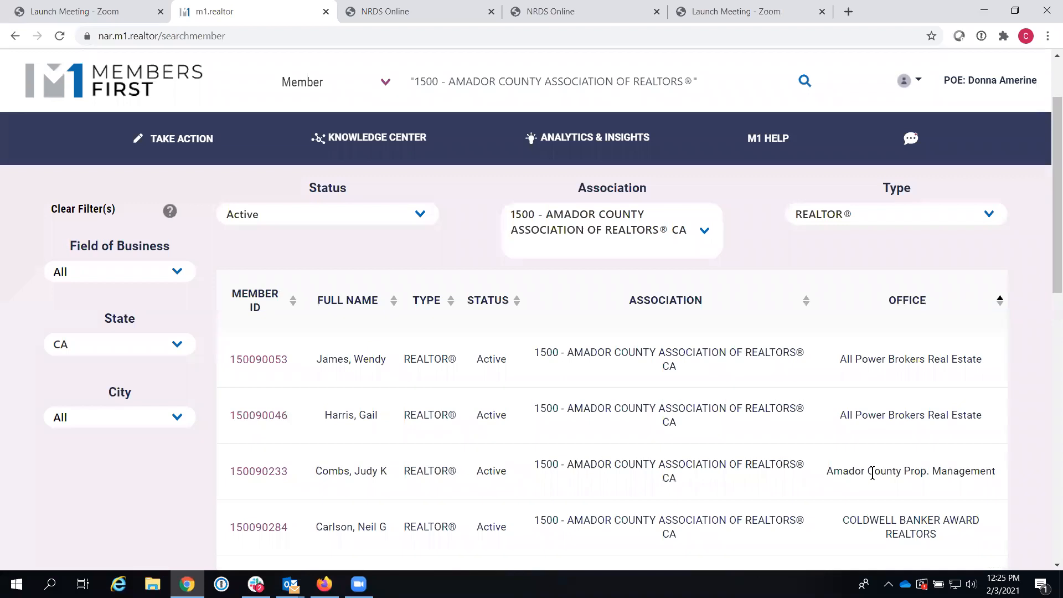
click(358, 304)
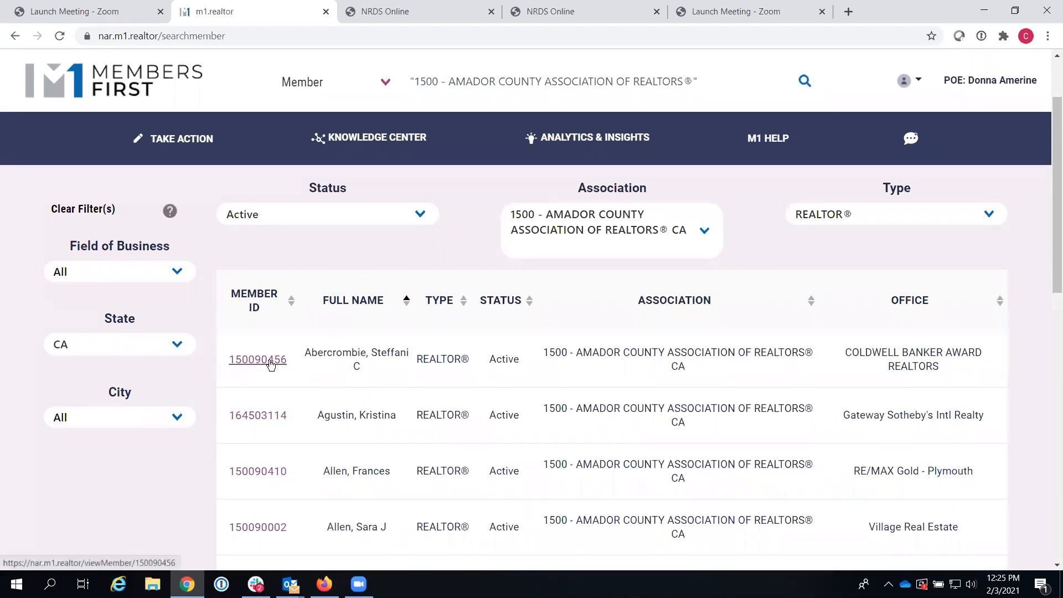
Step: Open the first member's record in edit mode and scroll to Member Dues Payments (11)
click(281, 359)
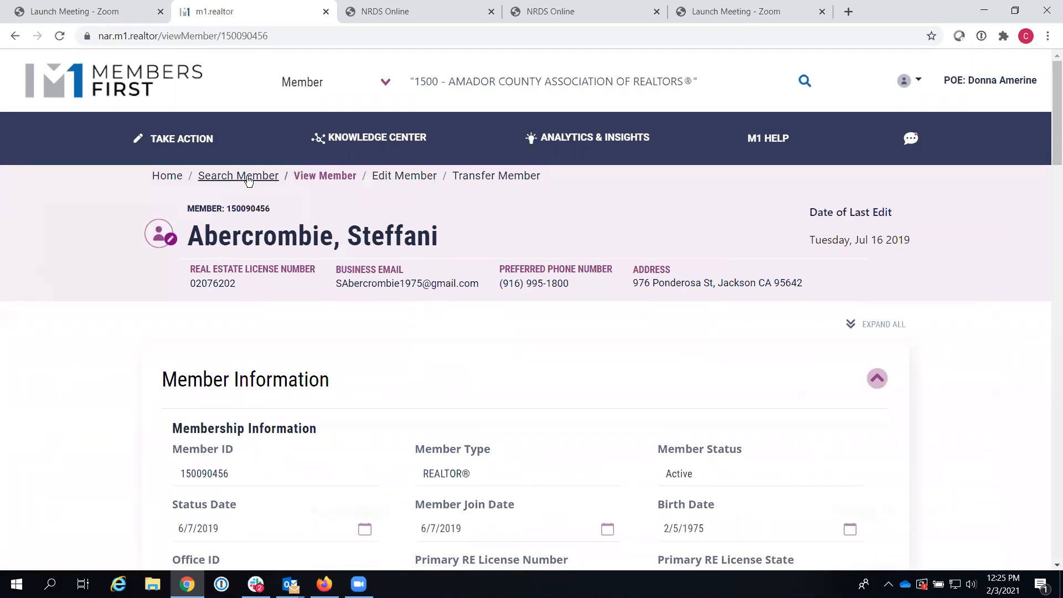
click(405, 176)
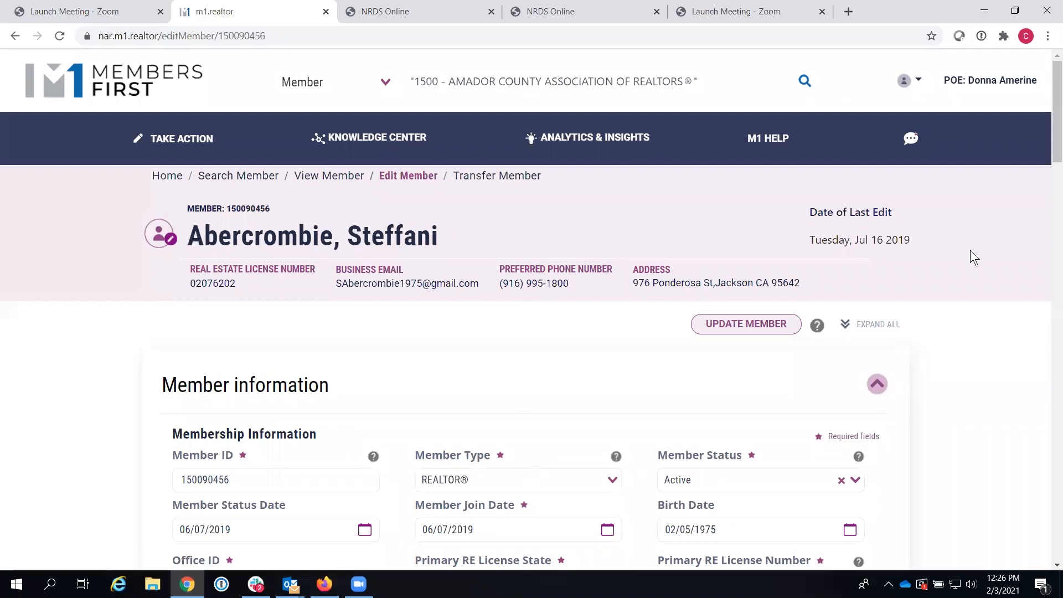
mouse_move(1048, 133)
mouse_down()
mouse_move(1047, 154)
mouse_move(1049, 143)
mouse_up()
scroll(1048, 143, down, 4)
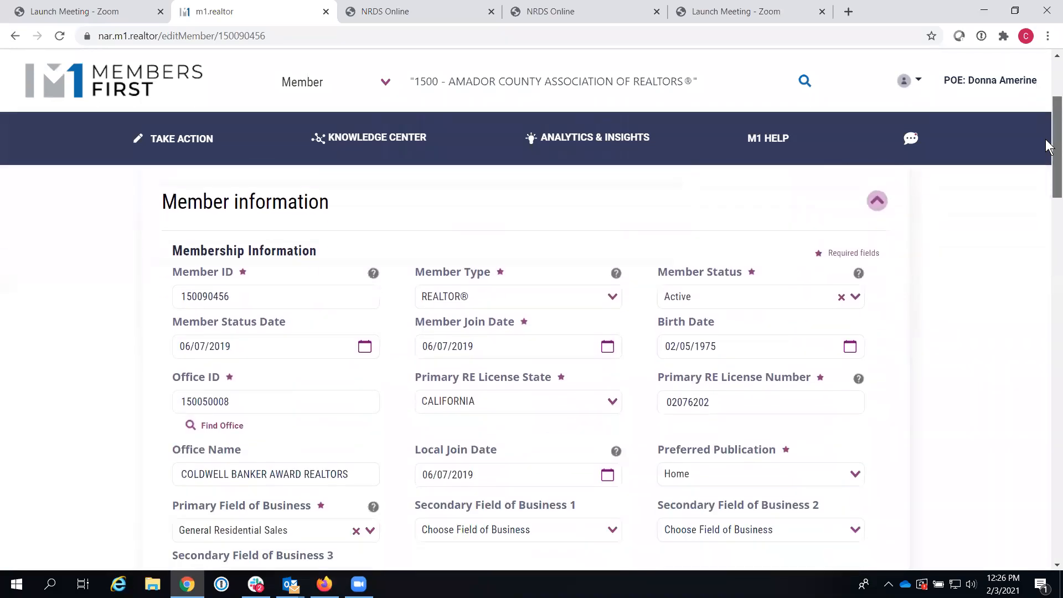
scroll(1035, 192, down, 3)
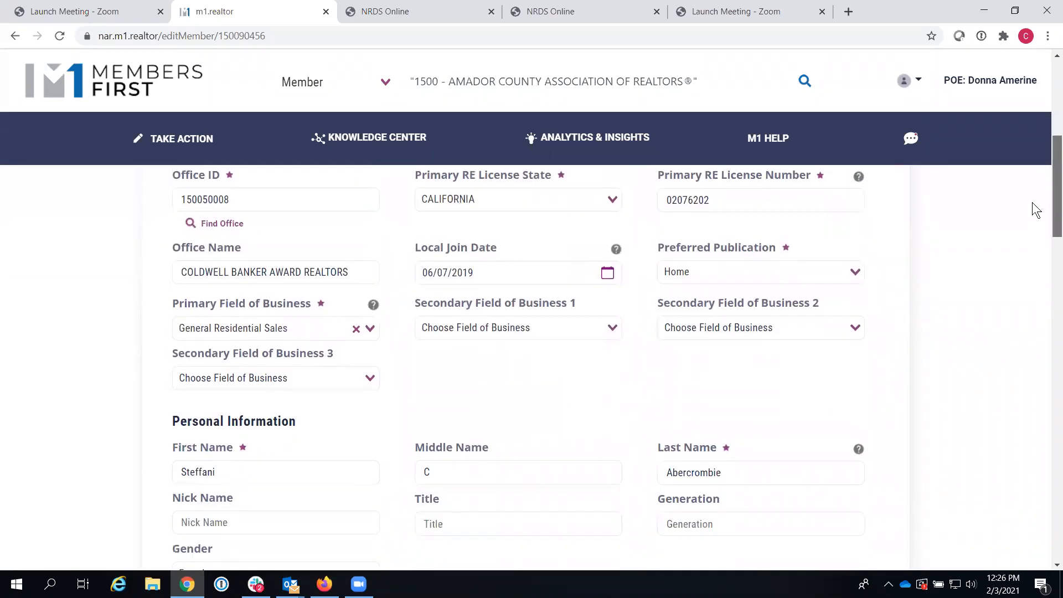
scroll(1030, 210, down, 9)
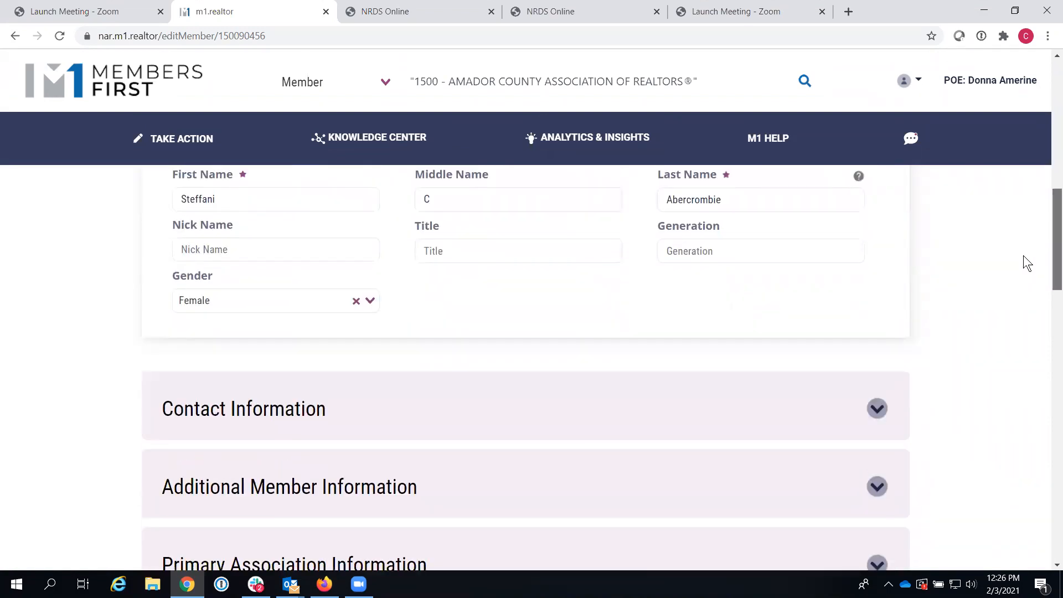
scroll(1013, 333, down, 5)
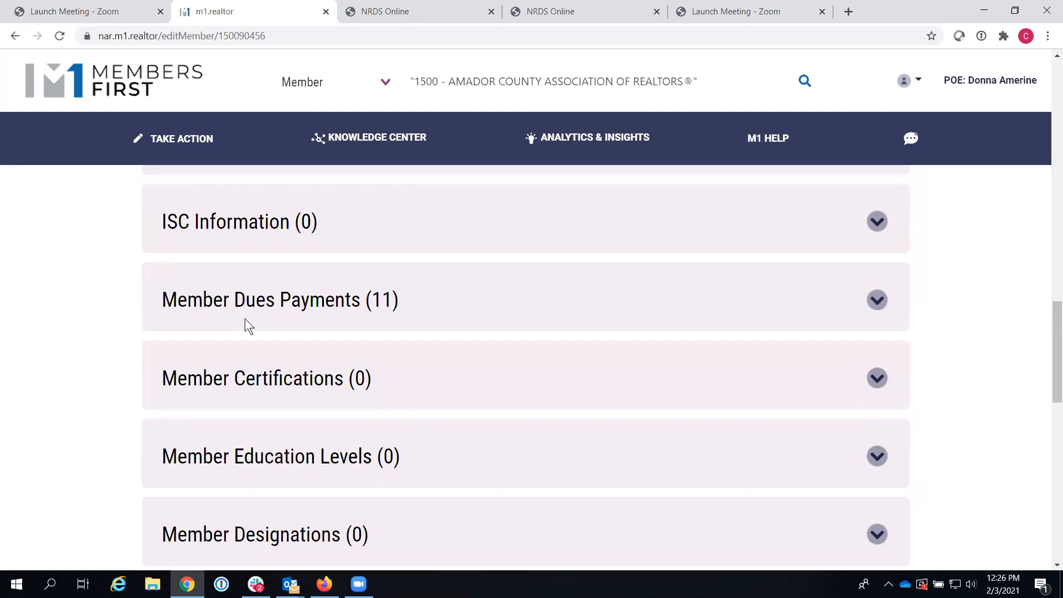
Step: Expand the member's 11 dues payments and sort them by Billing Year, newest 2020 entries first
click(878, 301)
scroll(1050, 255, down, 1)
scroll(1049, 254, down, 1)
scroll(1051, 246, up, 1)
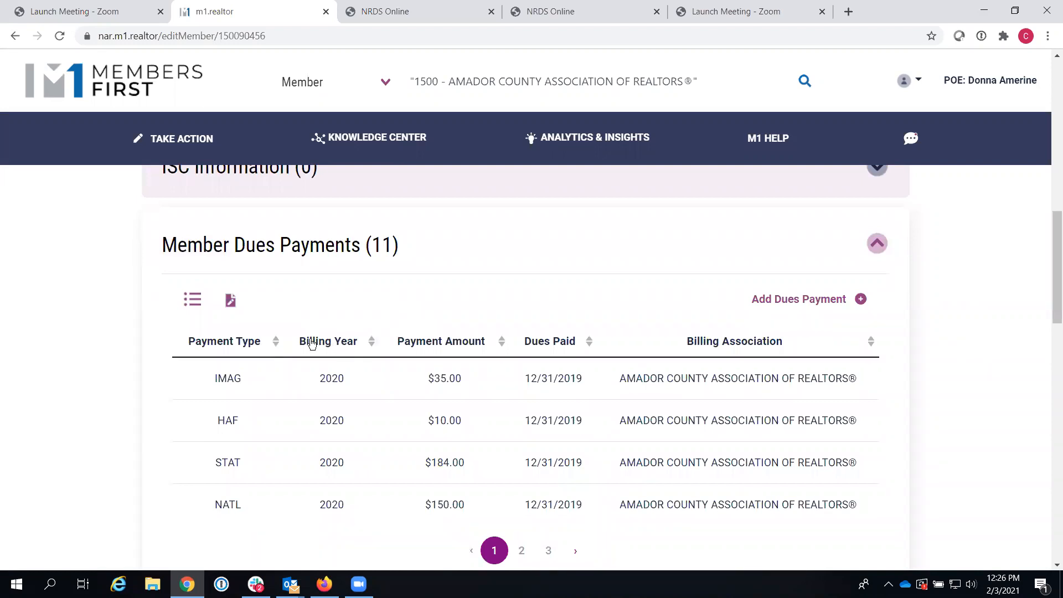
click(326, 344)
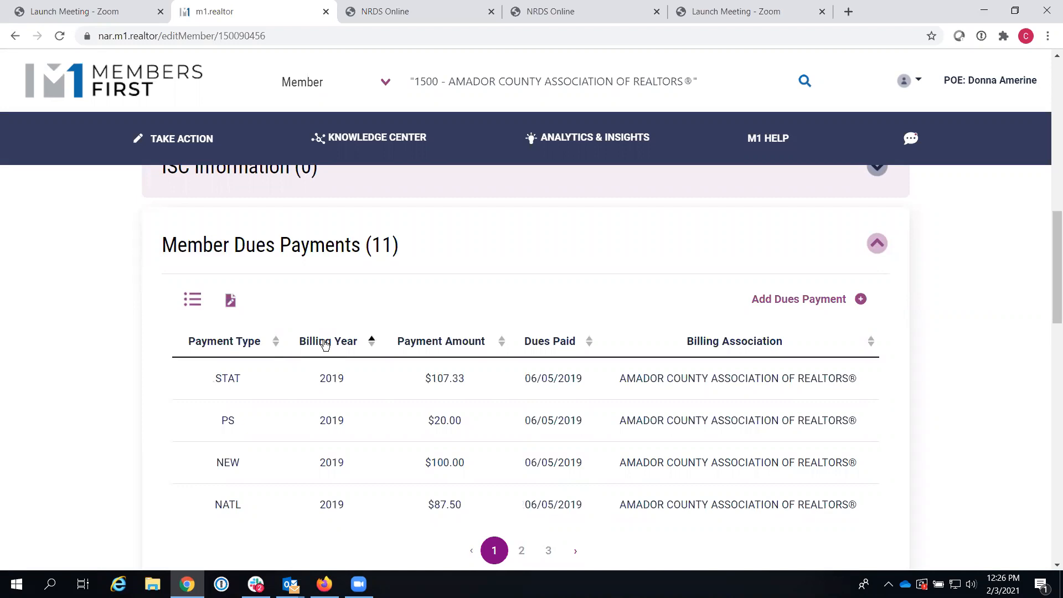
click(325, 344)
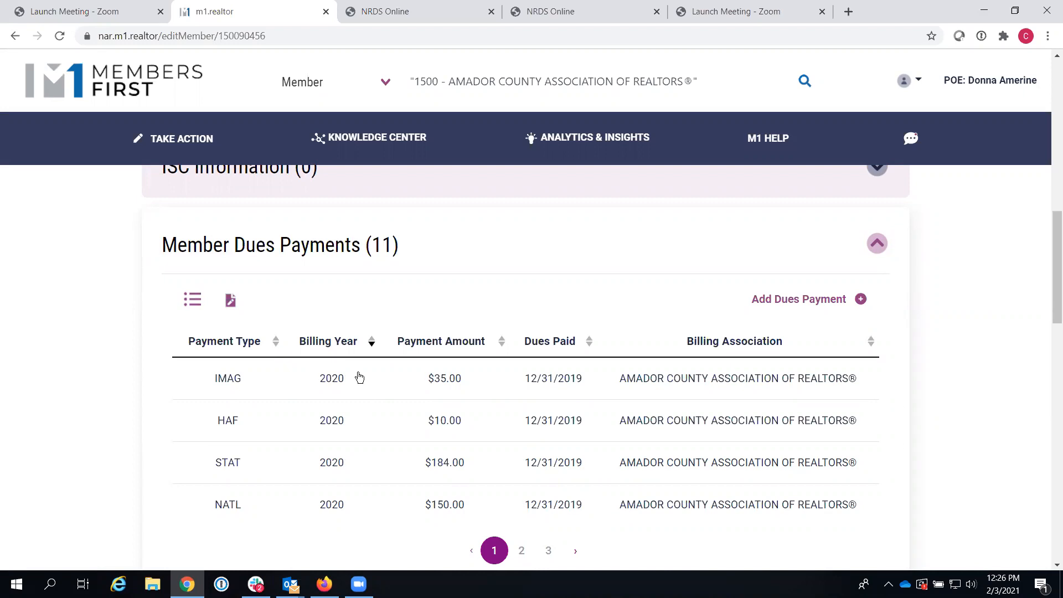
Step: Review the 2020 IMAG $35.00 payment's financial record, then return to the member's record
click(232, 380)
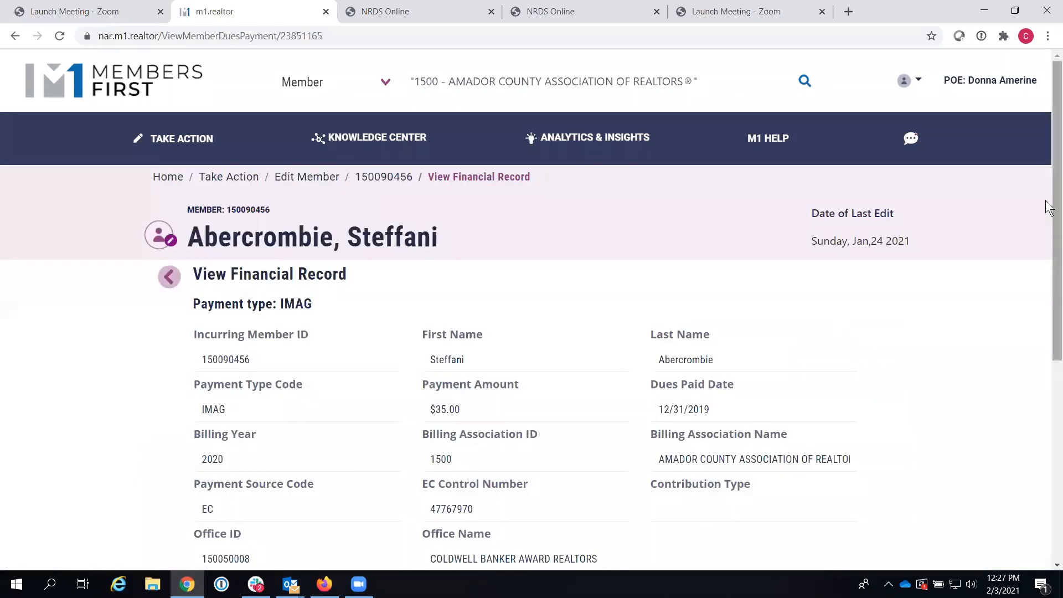
scroll(1046, 220, down, 2)
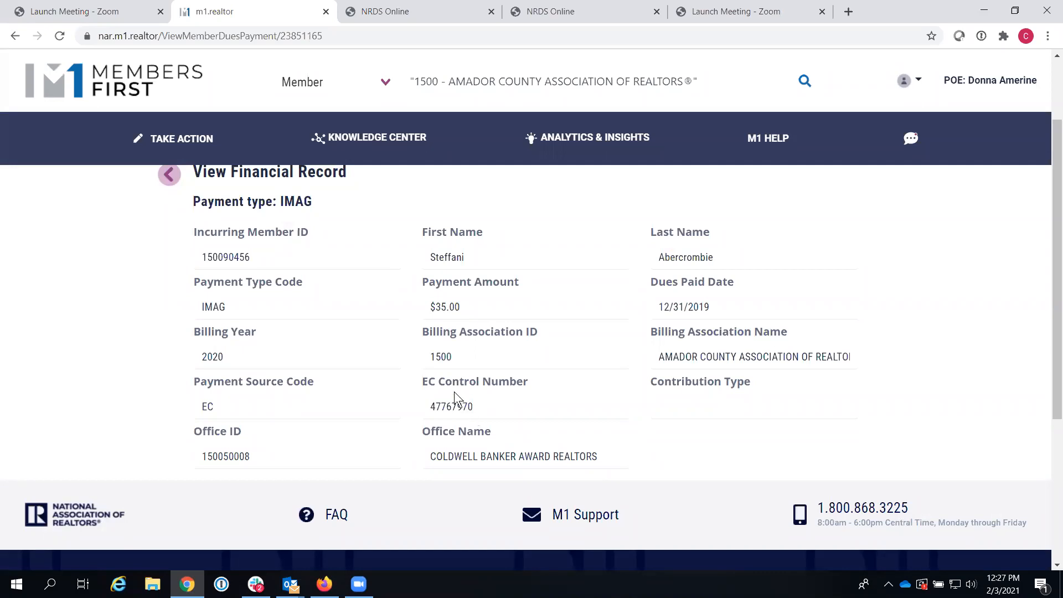
click(170, 175)
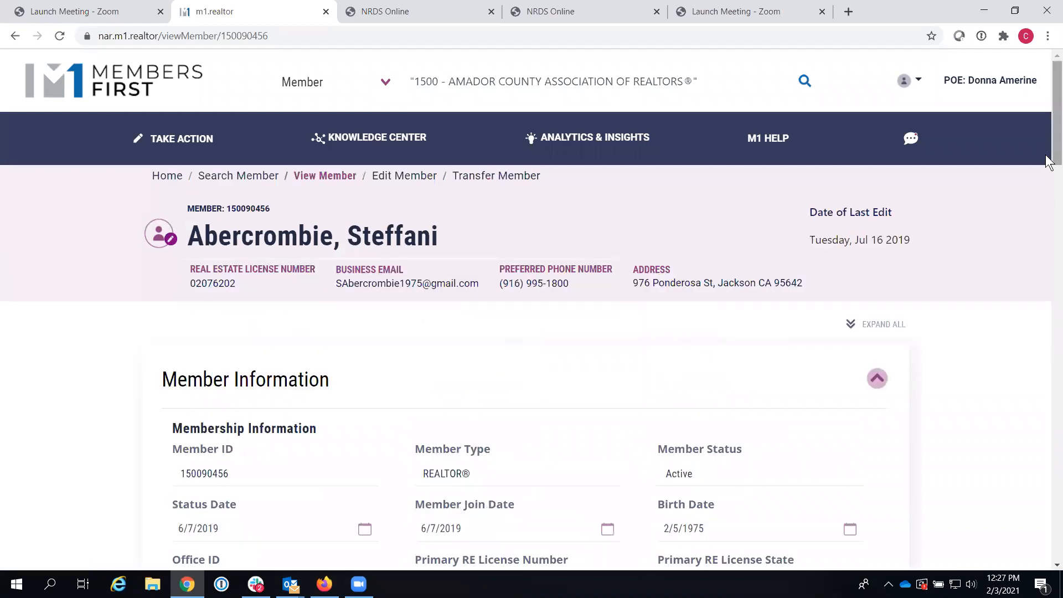
Step: Open Edit Member and expand its 11 dues payments, led by 2020 IMAG $35.00 and HAF $10.00
drag(1056, 157, 1055, 135)
click(418, 175)
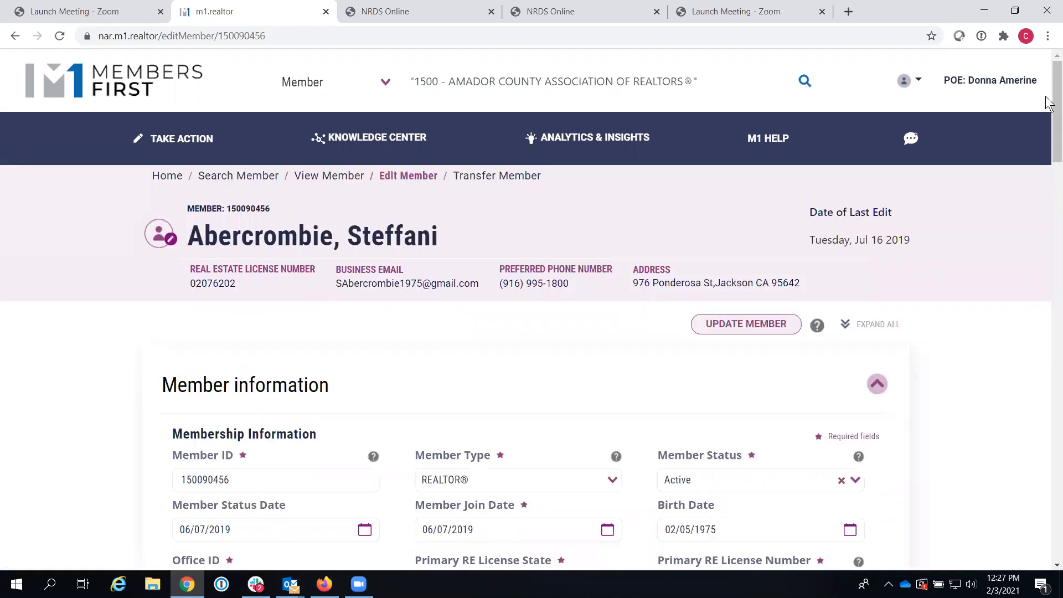
scroll(1041, 337, down, 15)
scroll(948, 336, down, 1)
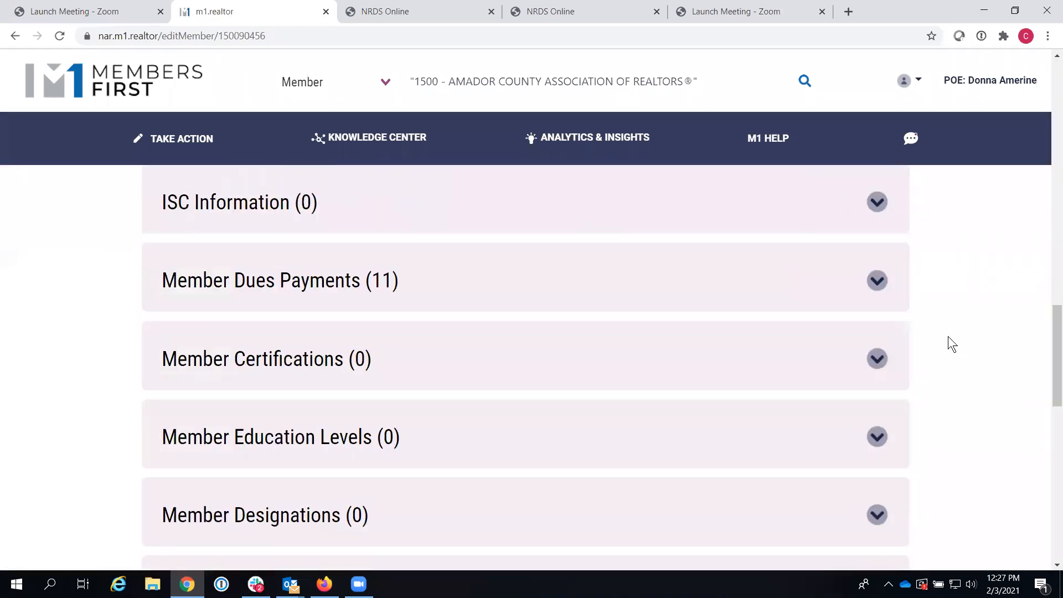
click(881, 286)
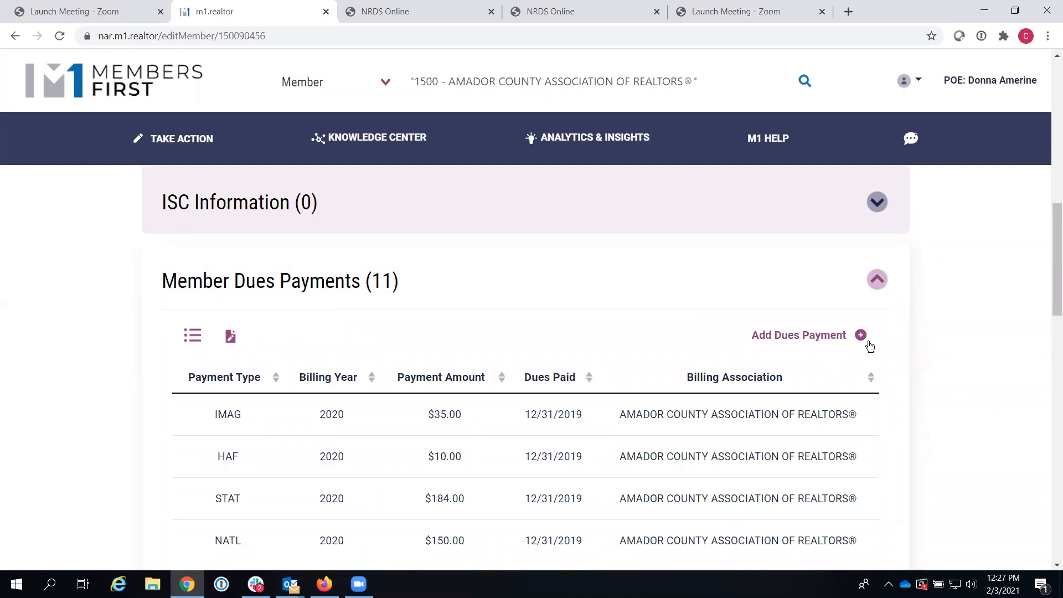
Step: Start a new dues payment with AFF as the first row's Payment Type, then view Billing Year choices
click(861, 336)
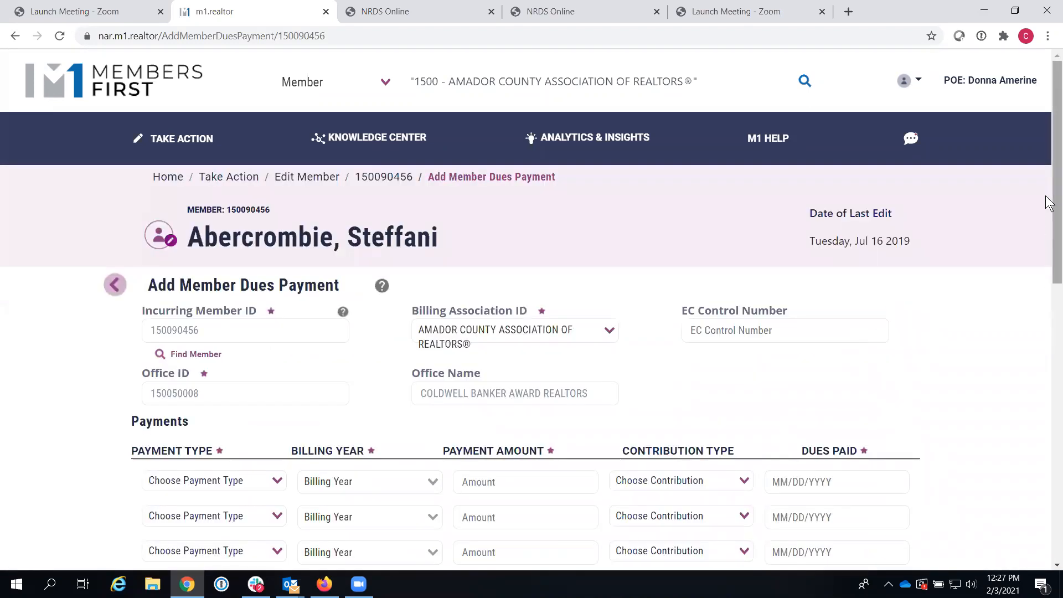
scroll(1048, 221, down, 2)
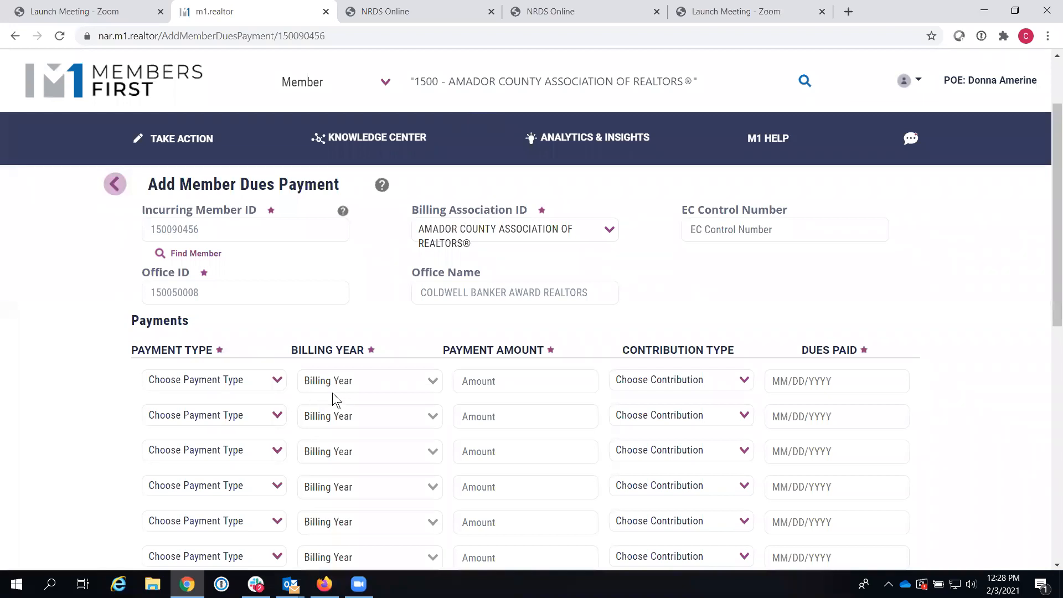
click(276, 381)
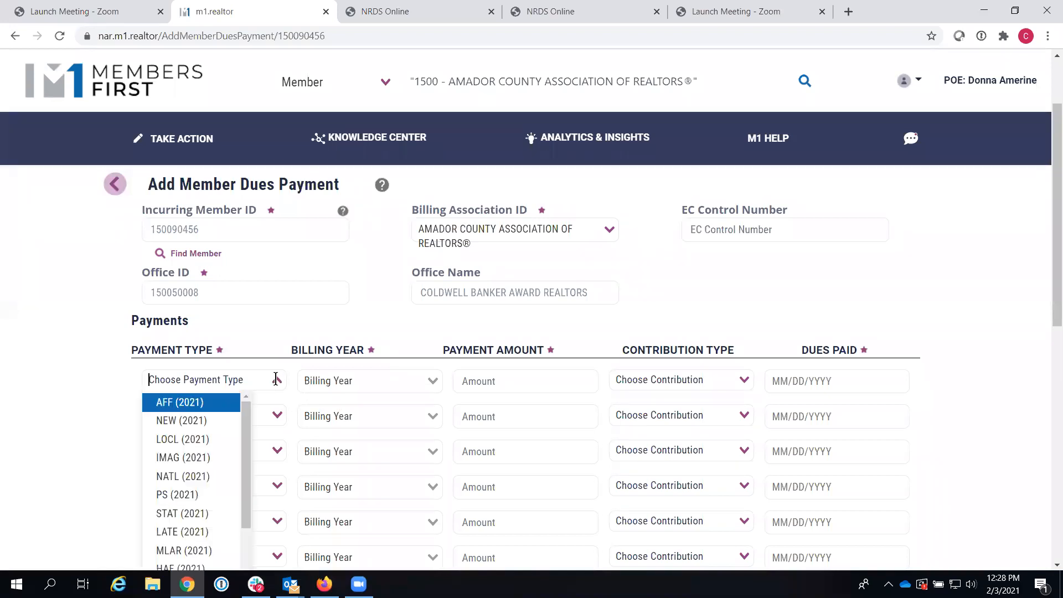
drag(245, 418, 269, 399)
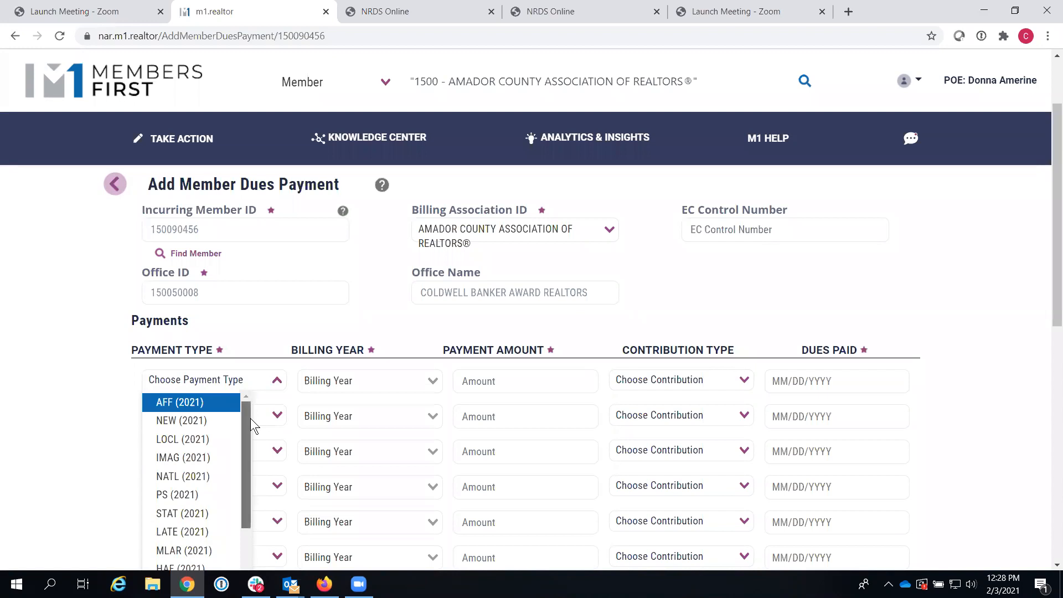
click(239, 403)
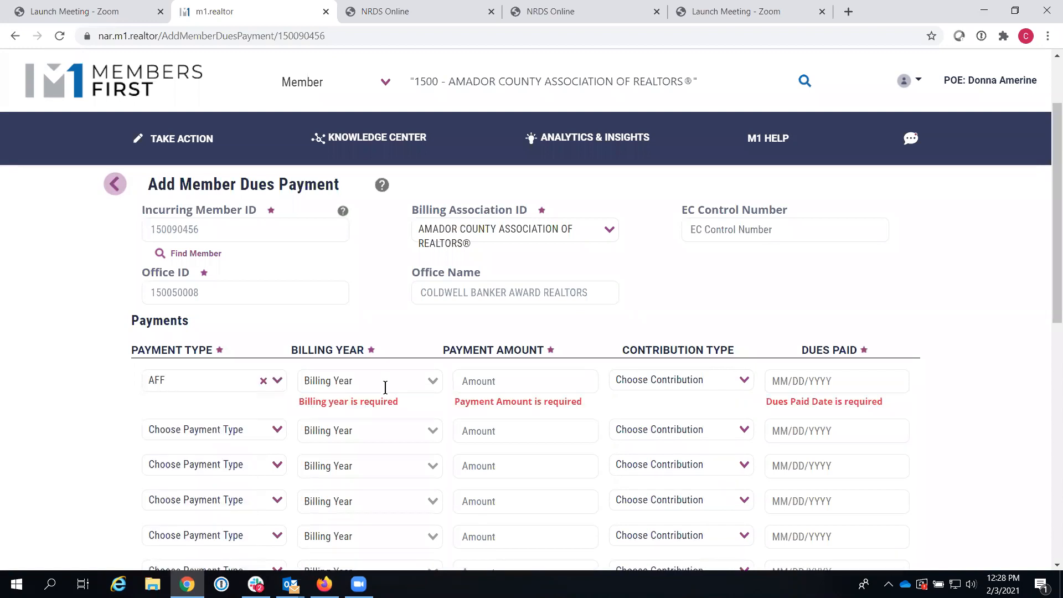
click(357, 382)
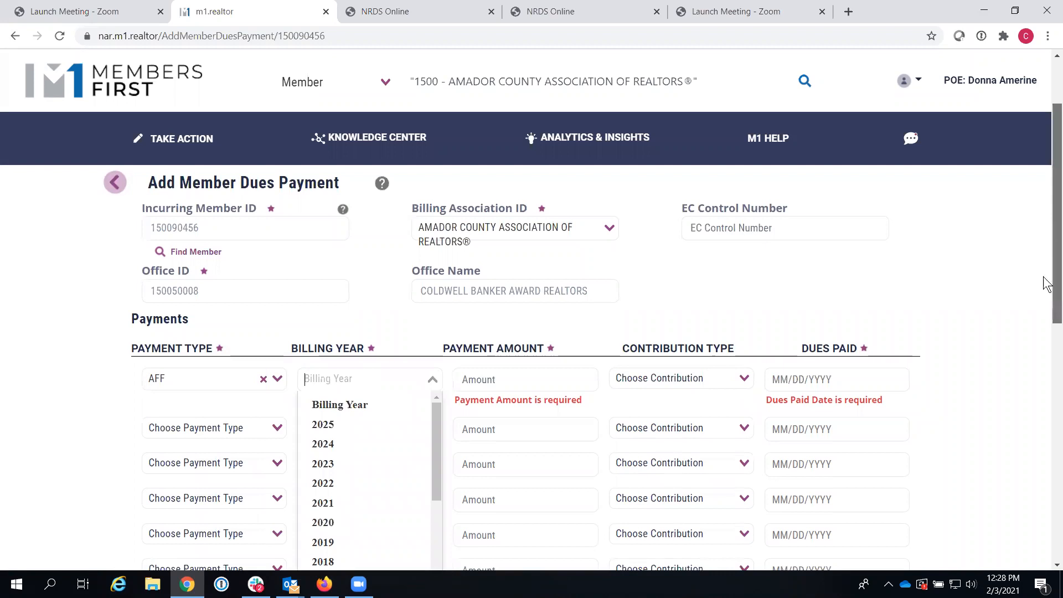
drag(1047, 280, 1035, 343)
scroll(1033, 336, down, 4)
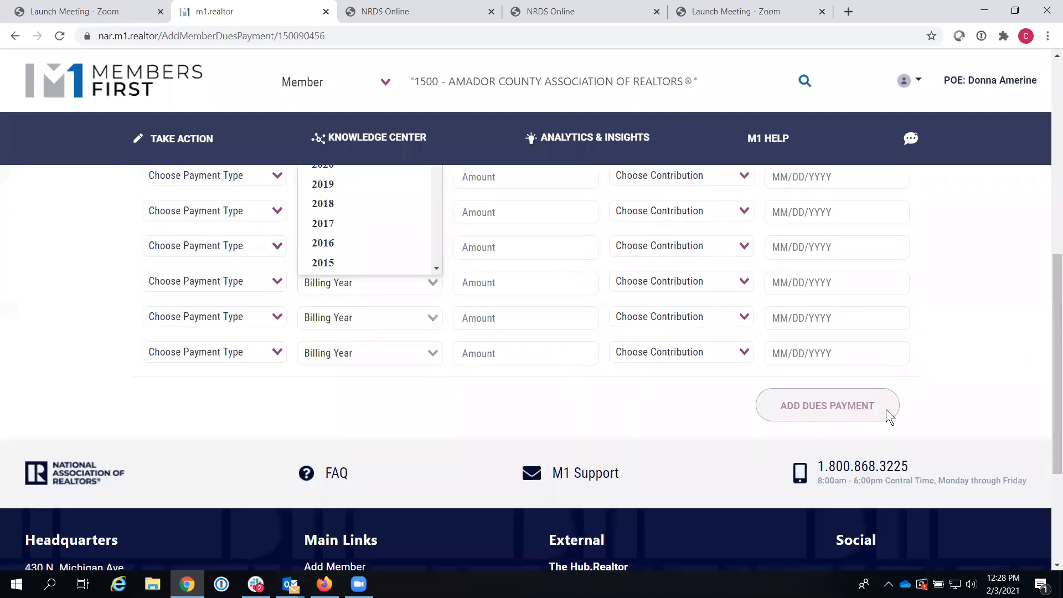
drag(1046, 427, 1047, 232)
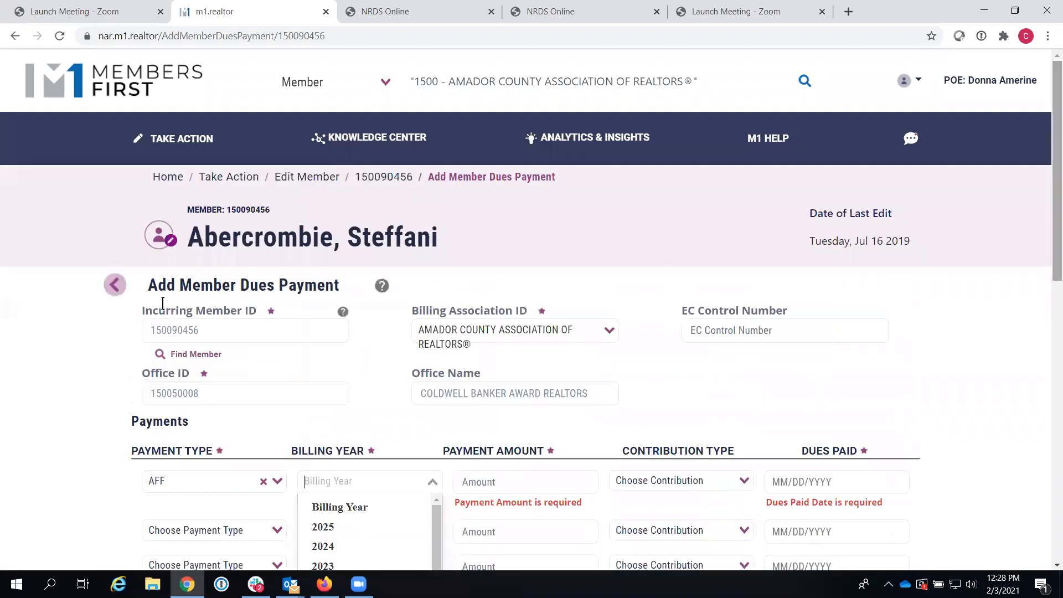
Step: Abandon the dues form and replace the header search text with a new member ID
click(114, 285)
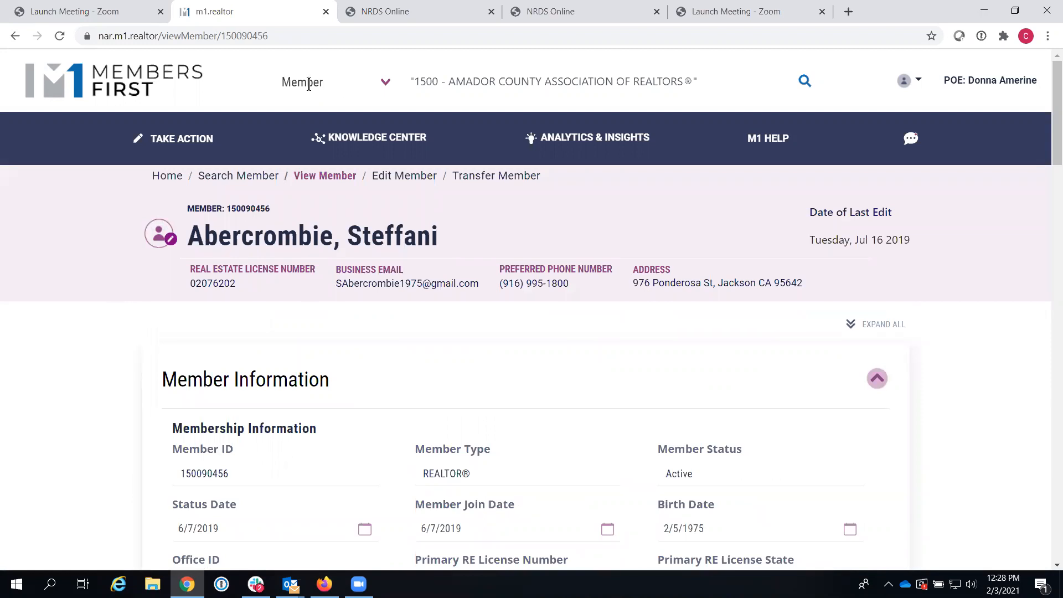
drag(714, 84, 363, 90)
key(BackSpace)
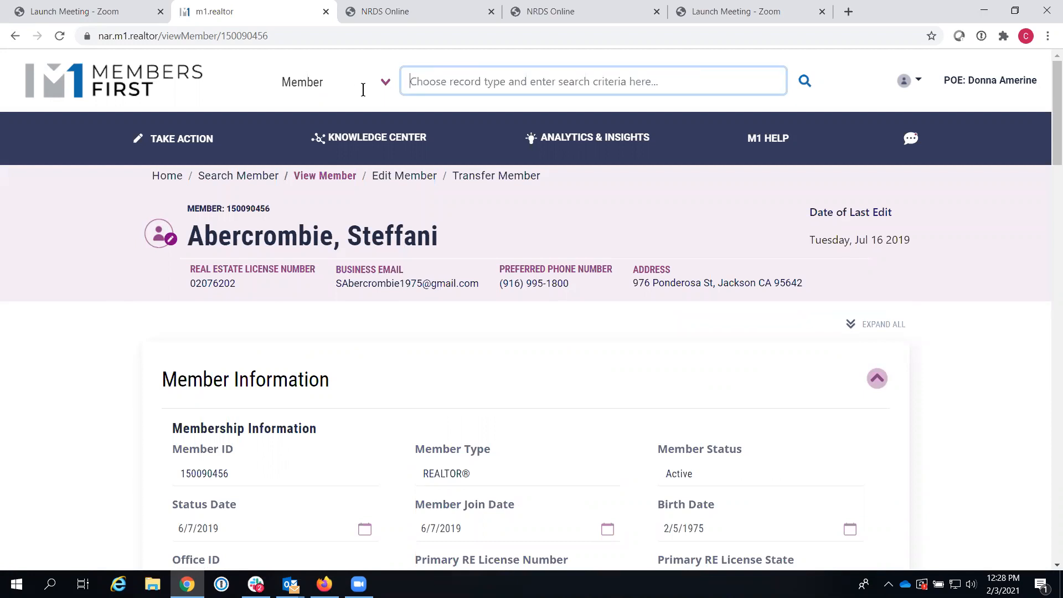
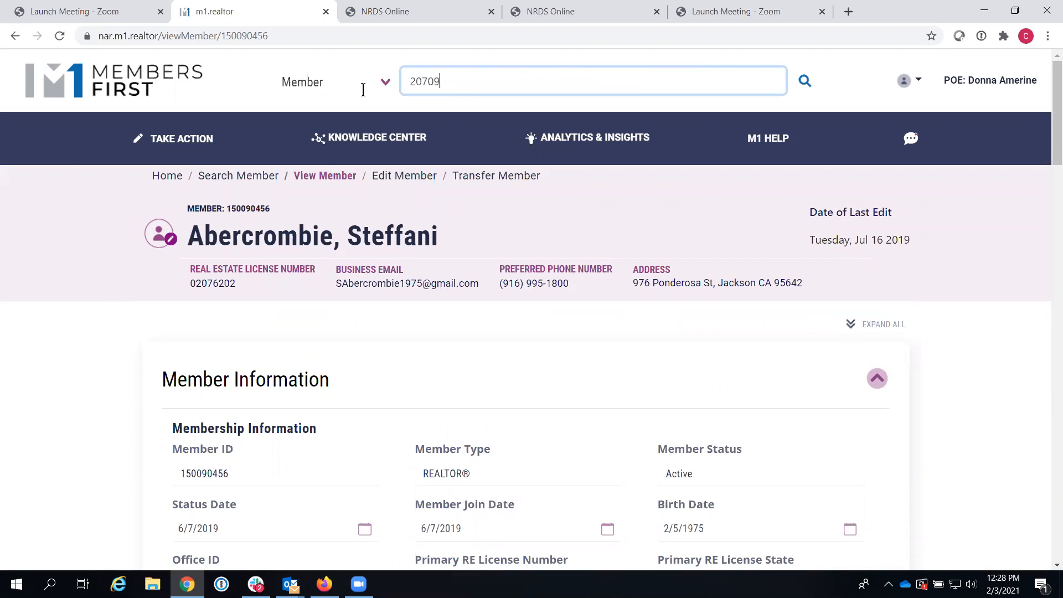
Step: Search for the entered member ID and open the single Southland Regional result
key(Return)
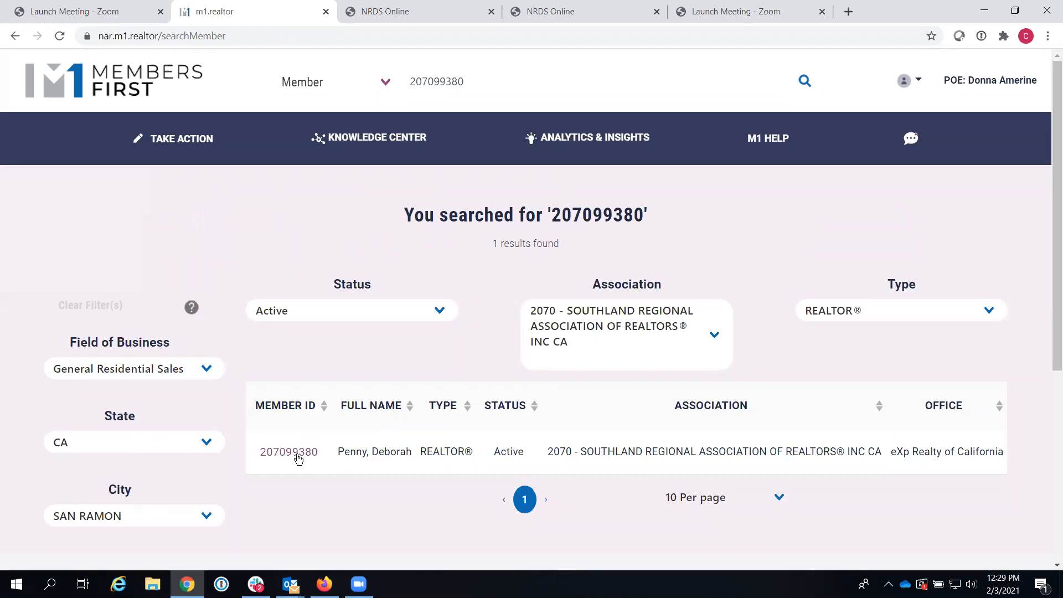
click(294, 454)
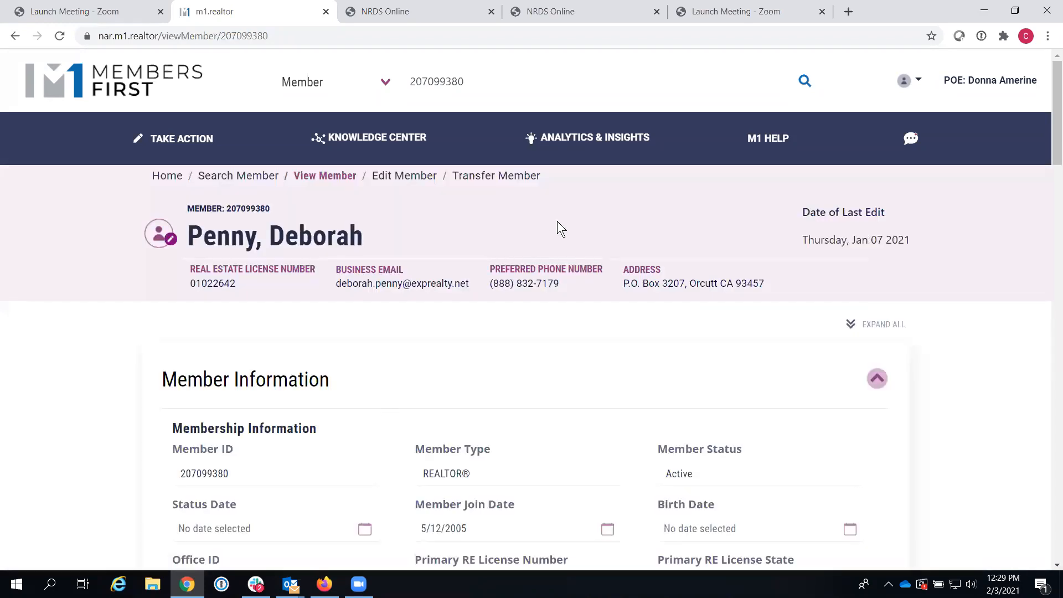
Step: Open the member for editing and expand its 78 dues payments, led by 2021 entries
click(396, 178)
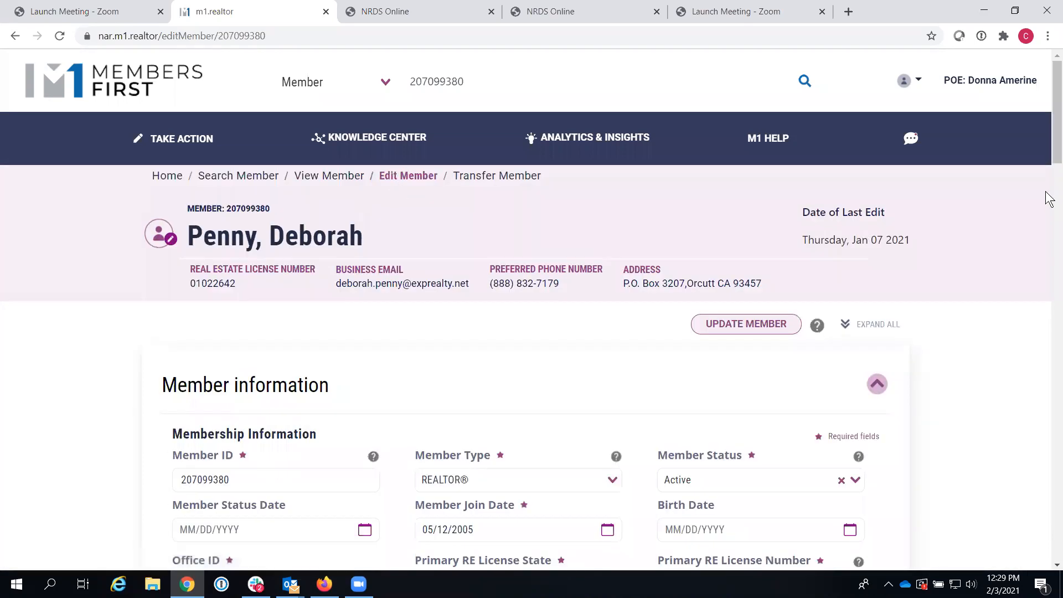
drag(1054, 130, 1033, 324)
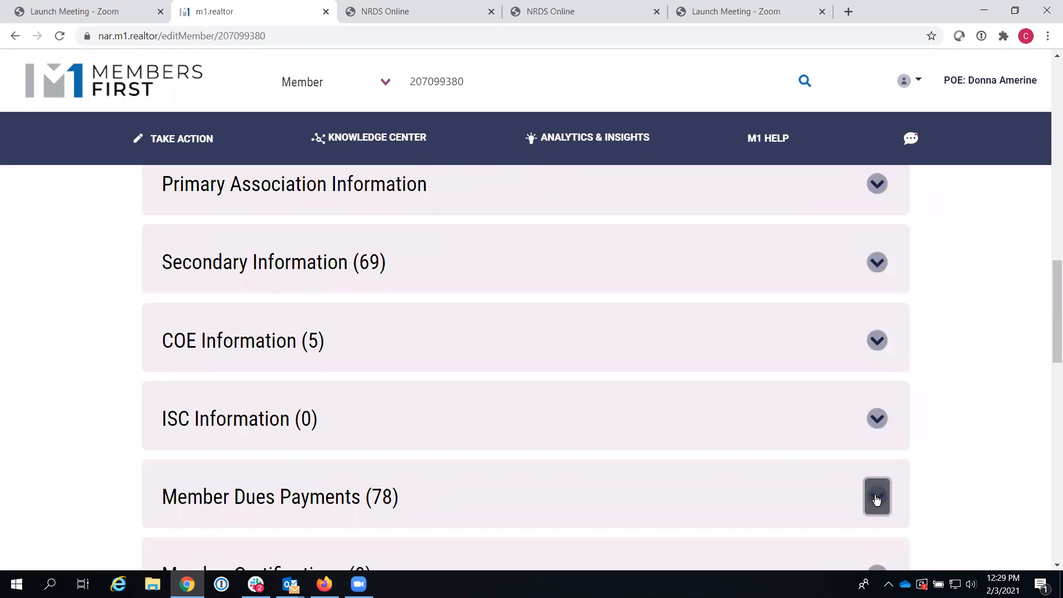
click(877, 497)
scroll(1046, 226, down, 5)
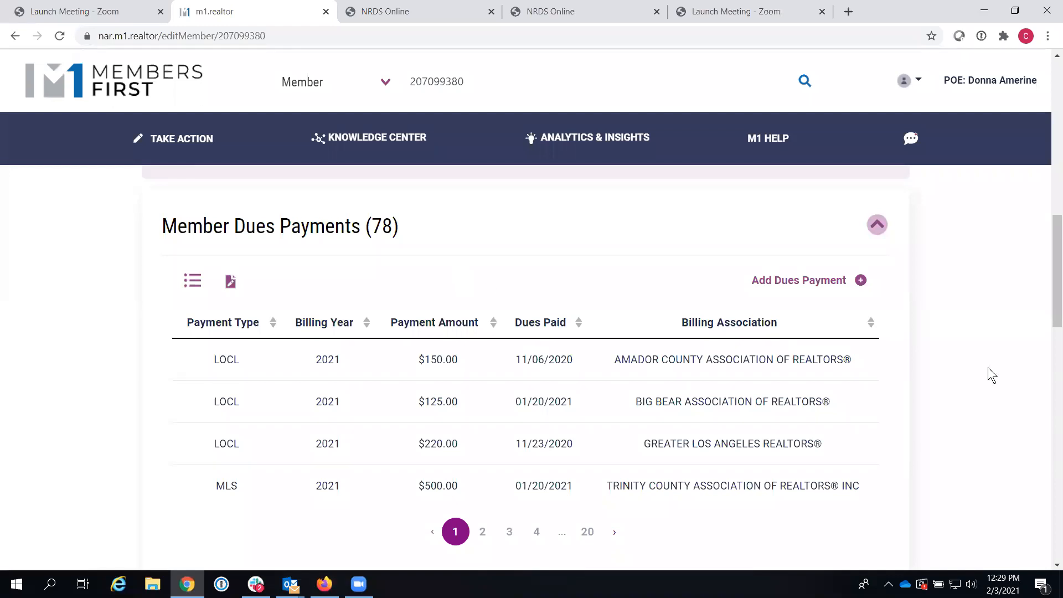
Step: Start a new dues payment and look through the Payment Type list without choosing one
click(861, 280)
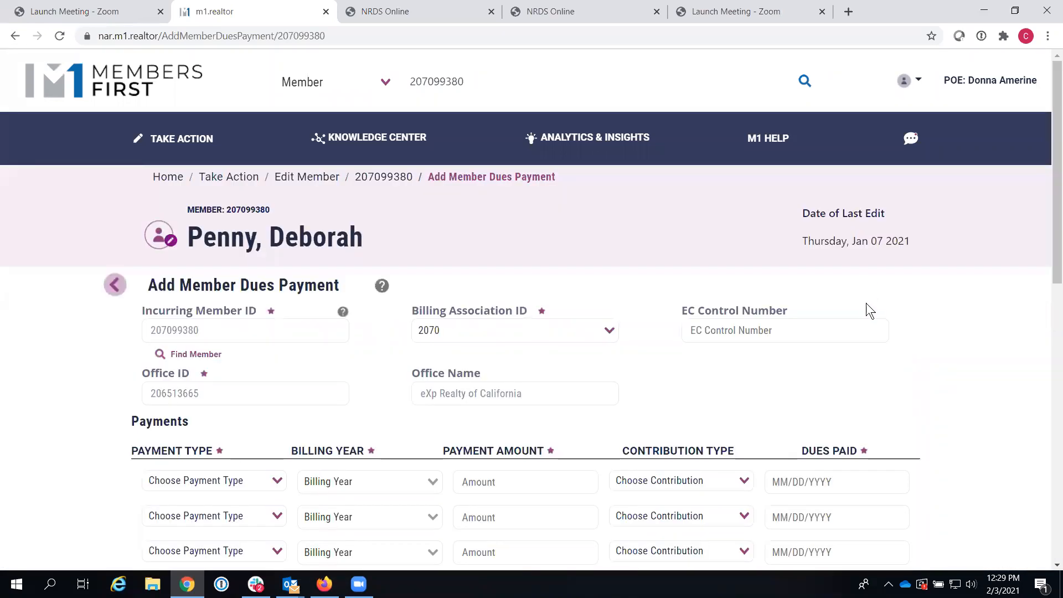
scroll(1048, 238, down, 2)
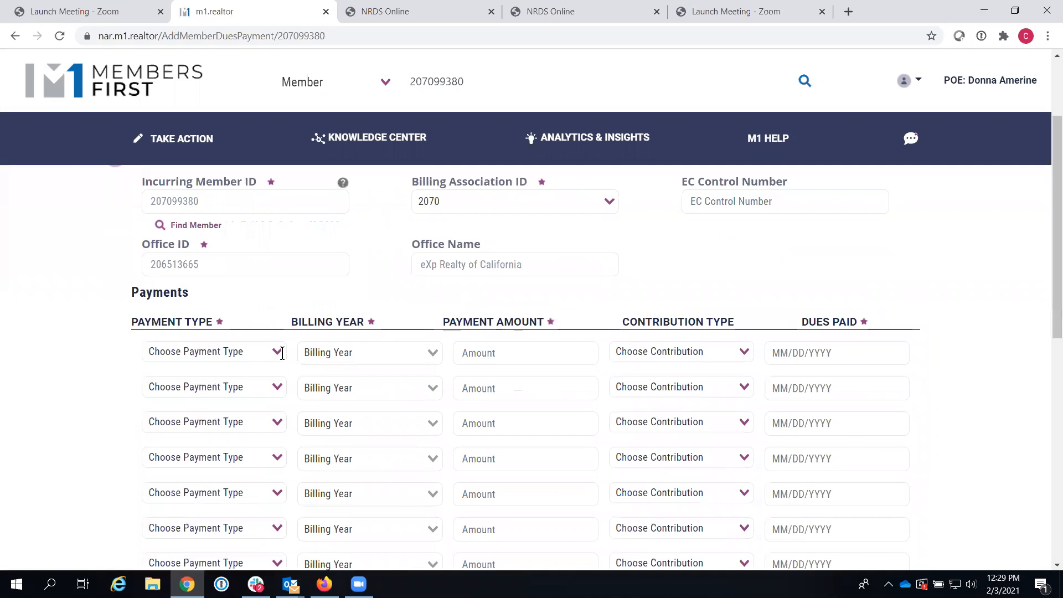
click(282, 353)
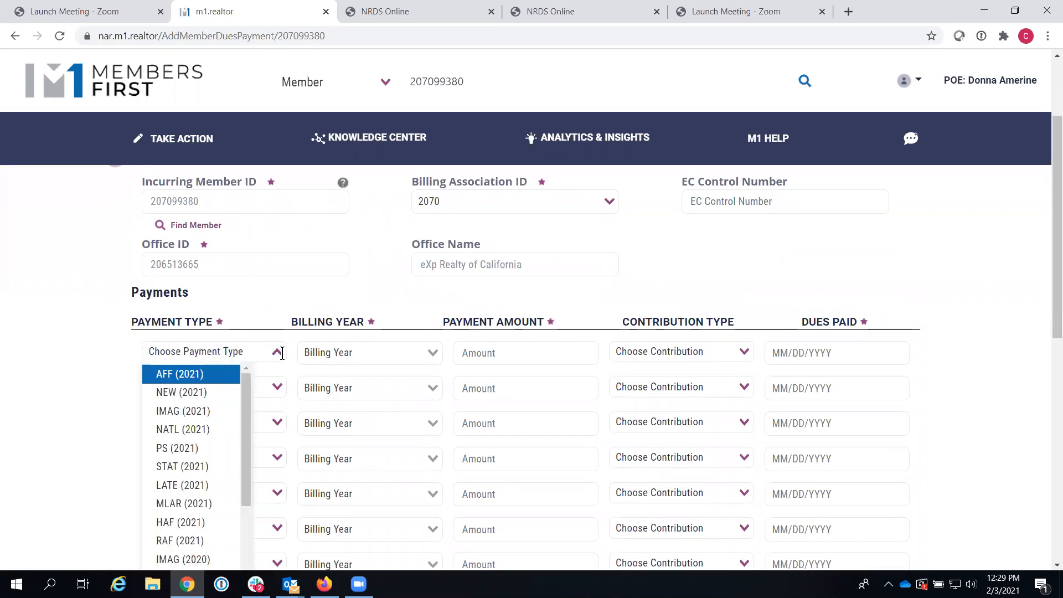
click(282, 292)
drag(1048, 267, 1046, 219)
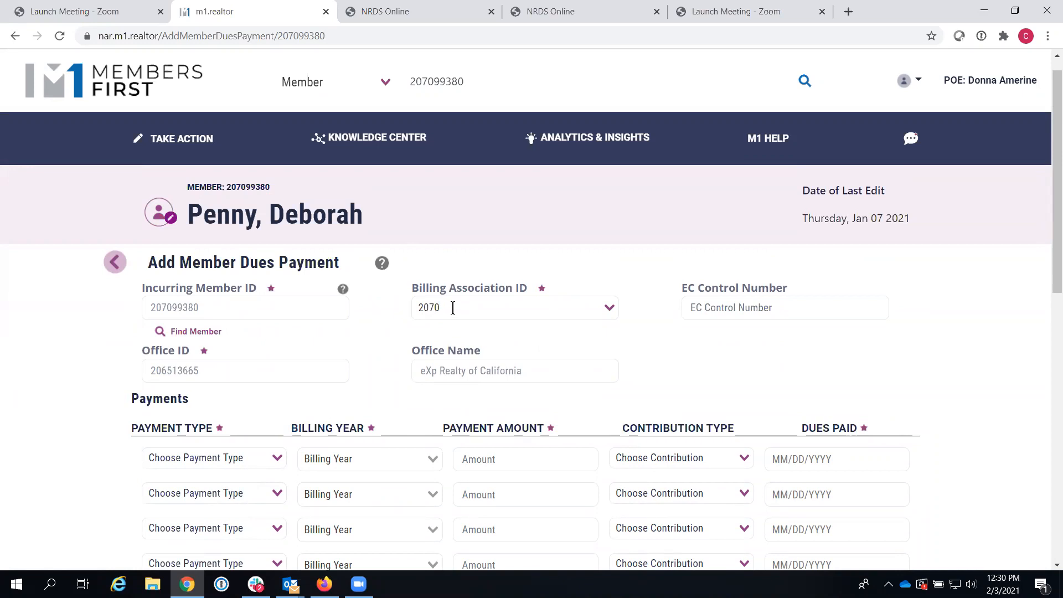
Step: Set the Billing Association ID to Amador County Association of REALTORS®
drag(412, 290, 534, 290)
click(529, 293)
click(611, 310)
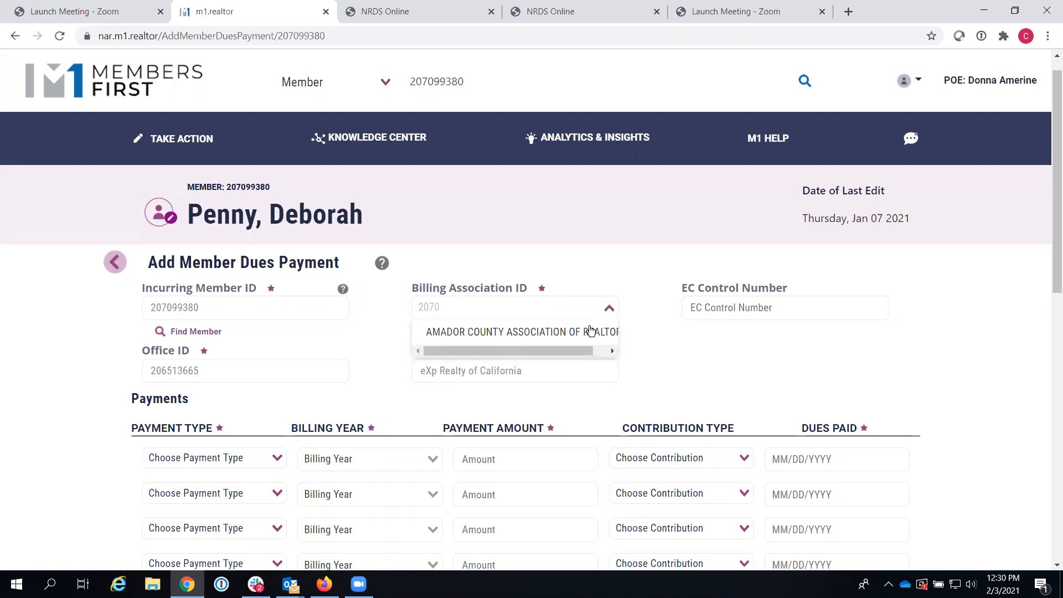
click(585, 331)
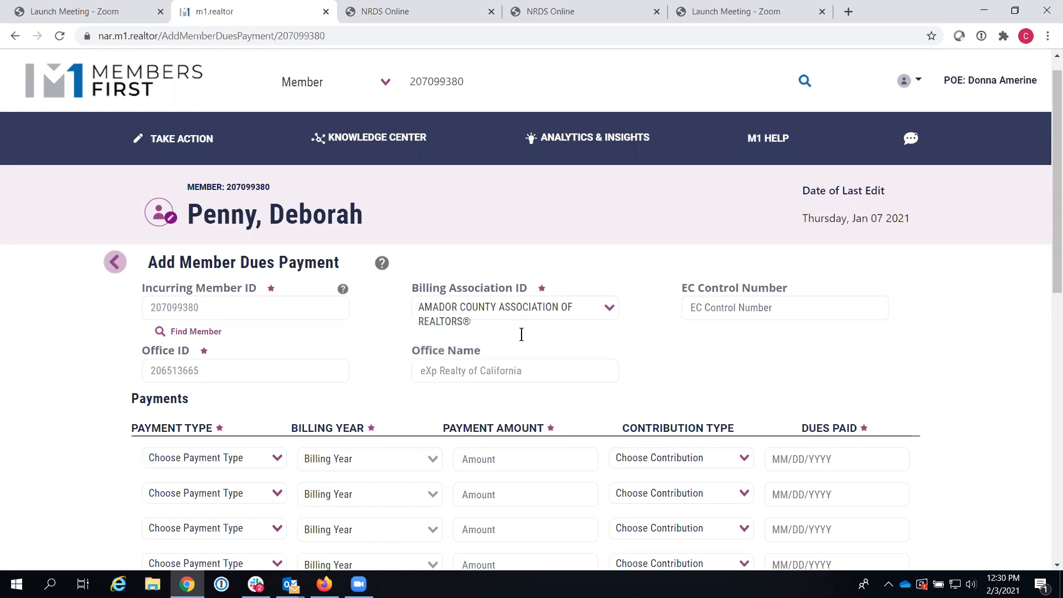
Step: Browse the payment types again, leaving Amador County as the billing association
click(275, 460)
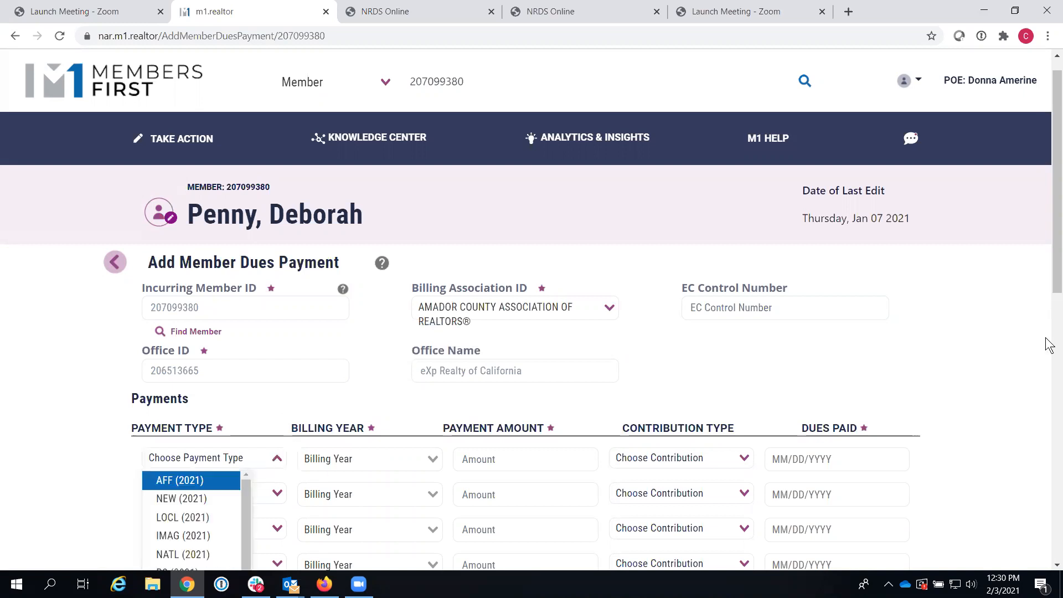
drag(1048, 286, 1049, 287)
scroll(1048, 286, down, 2)
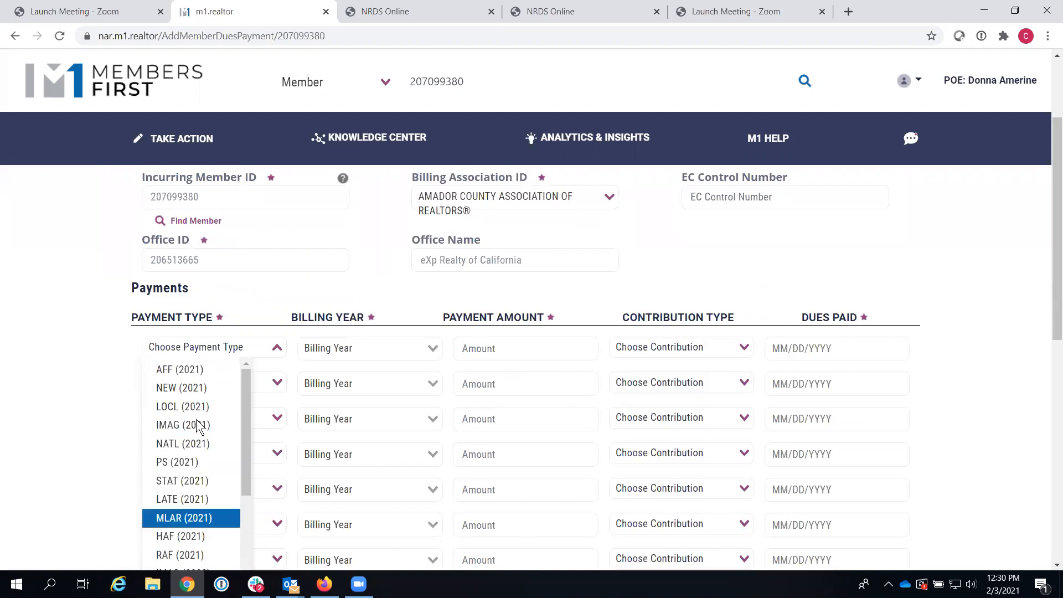
click(349, 274)
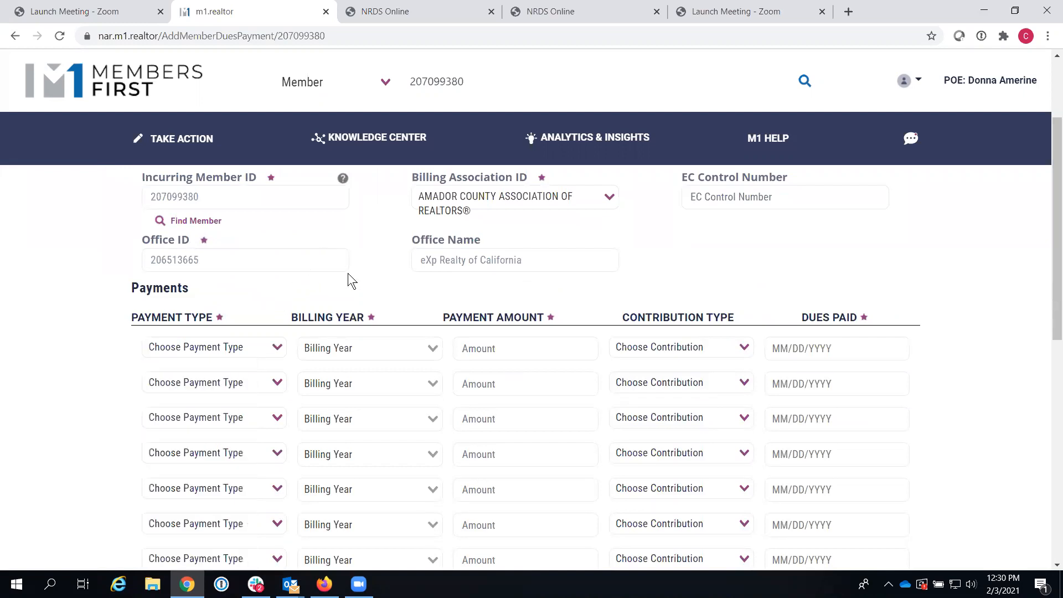
drag(1052, 237, 1049, 199)
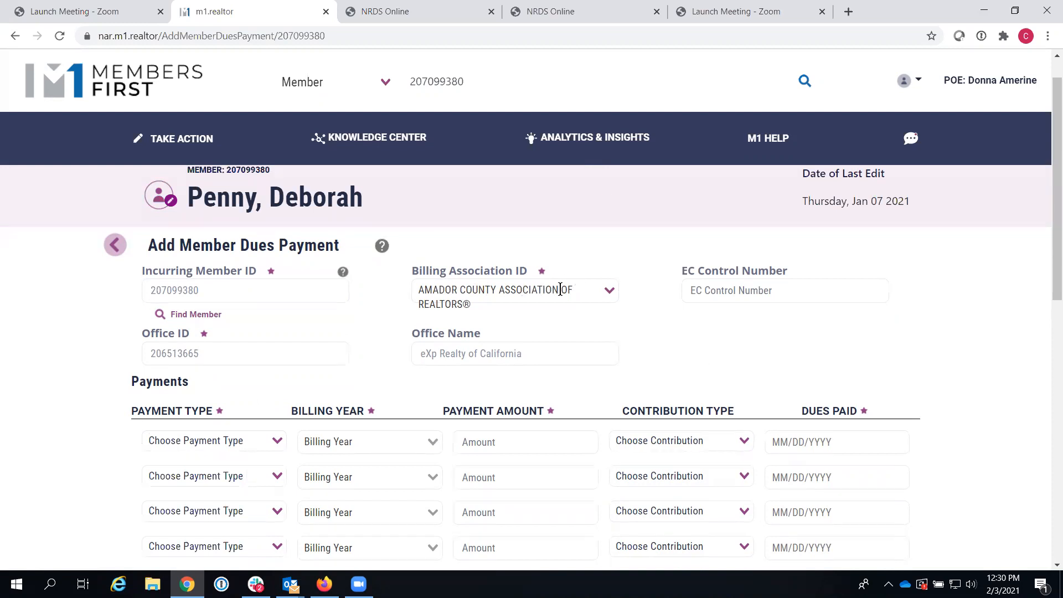
click(610, 290)
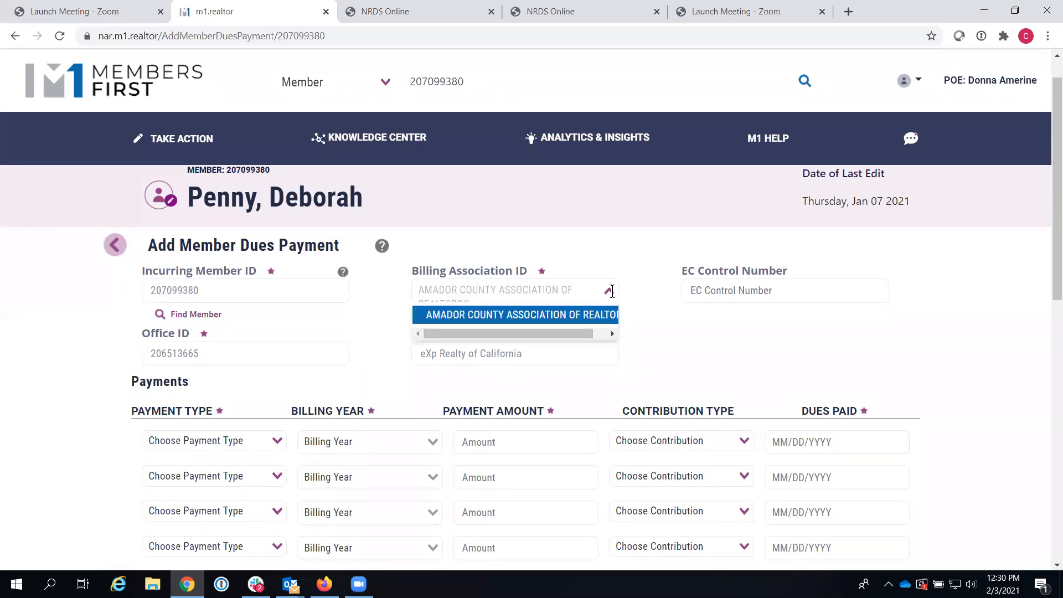
click(611, 291)
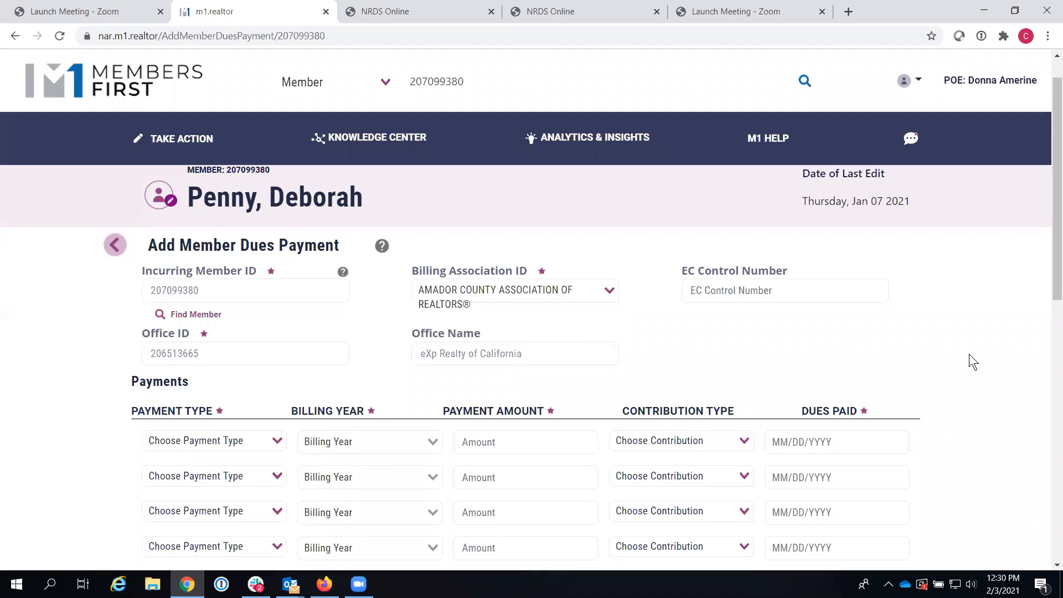
drag(1051, 287, 1048, 314)
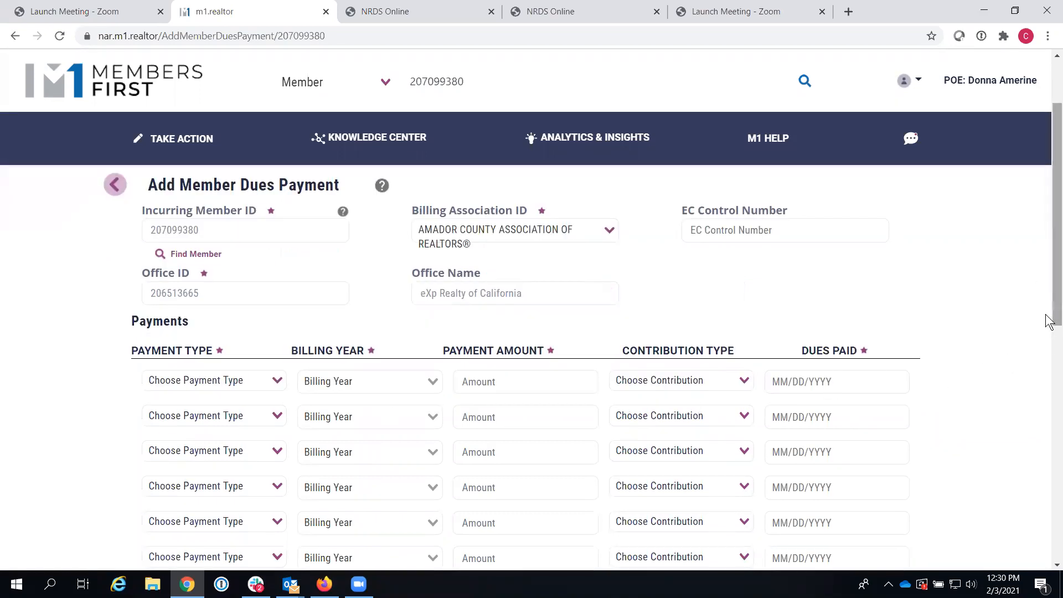
drag(1049, 335, 1048, 271)
Step: Look over the unfinished Amador County dues form, then go back to the Members First home page
scroll(1050, 425, down, 1)
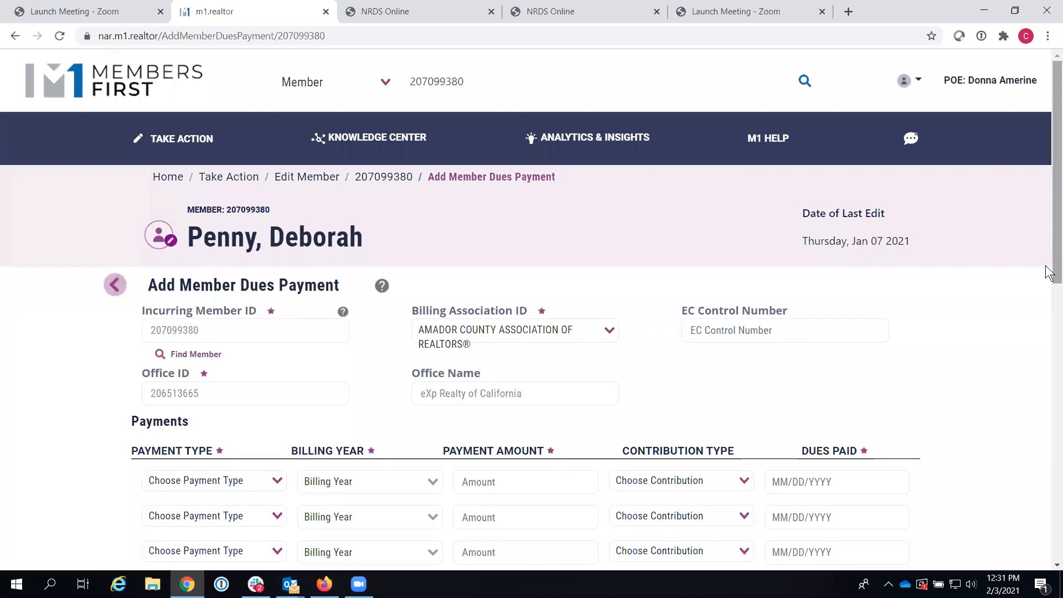
click(113, 86)
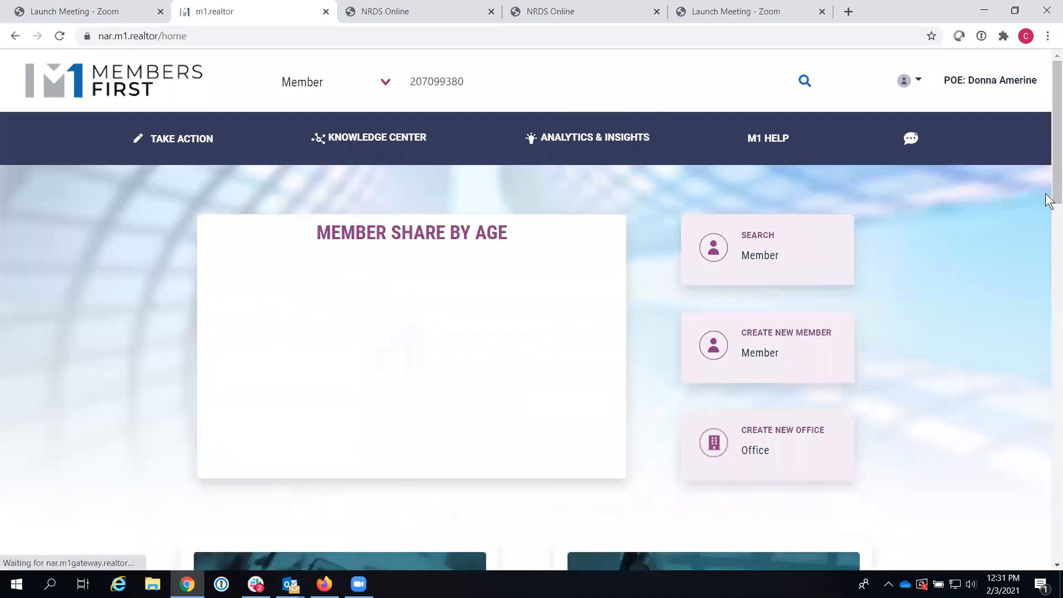
click(1047, 280)
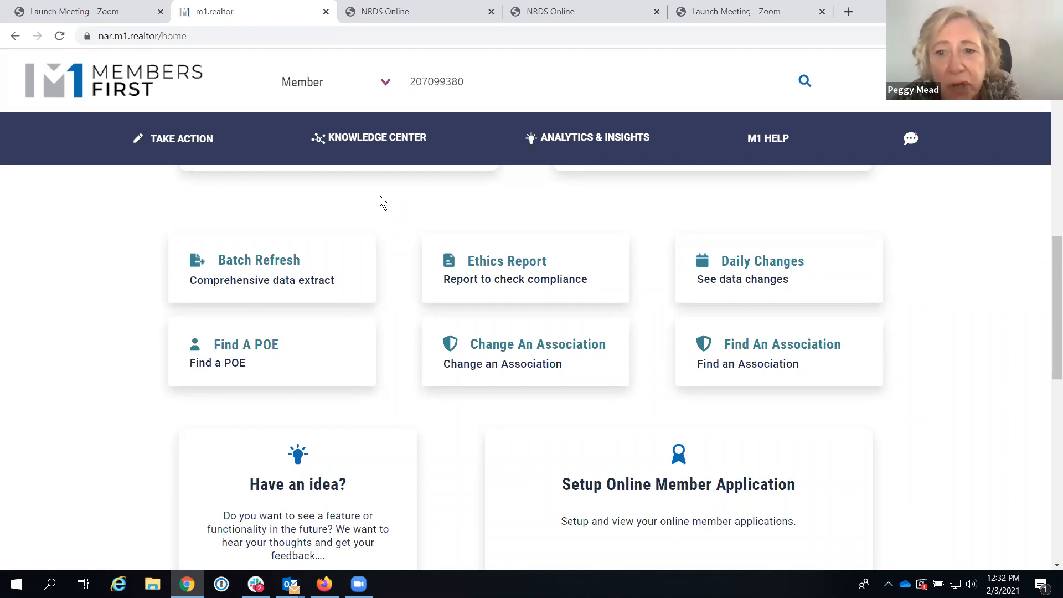
mouse_move(1047, 284)
mouse_down()
mouse_move(1055, 103)
mouse_move(1051, 296)
mouse_up()
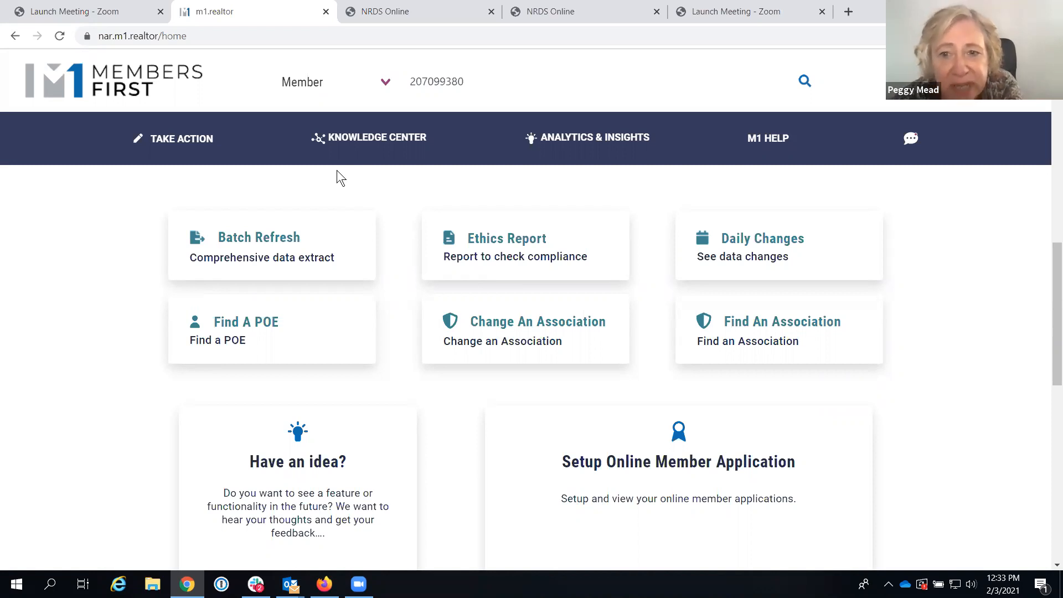
drag(1048, 271, 1049, 87)
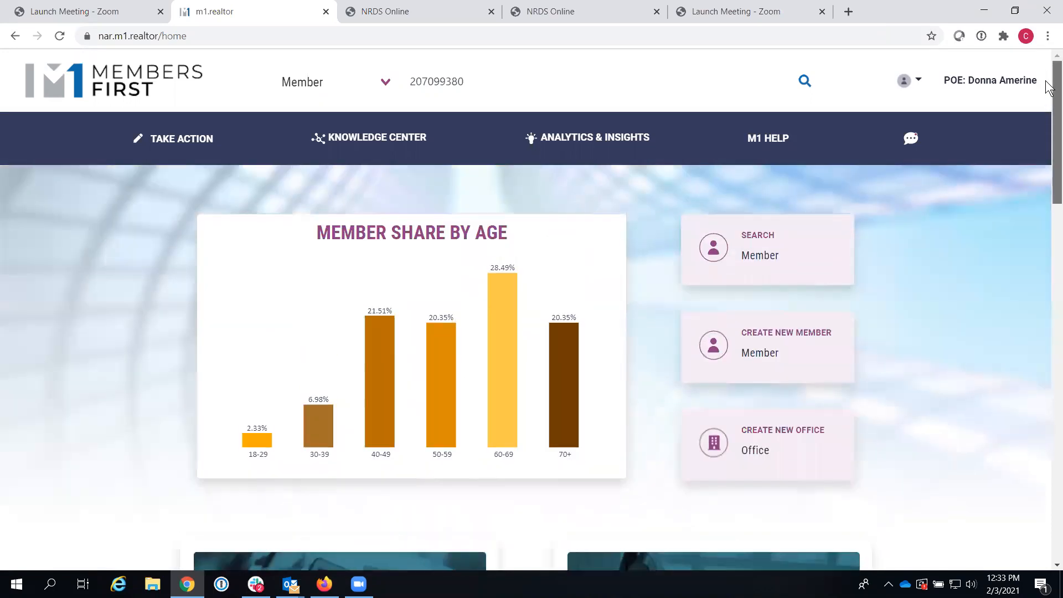
Step: Search Amador County association members filtered to Active status and REALTOR® type, 175 results
click(756, 258)
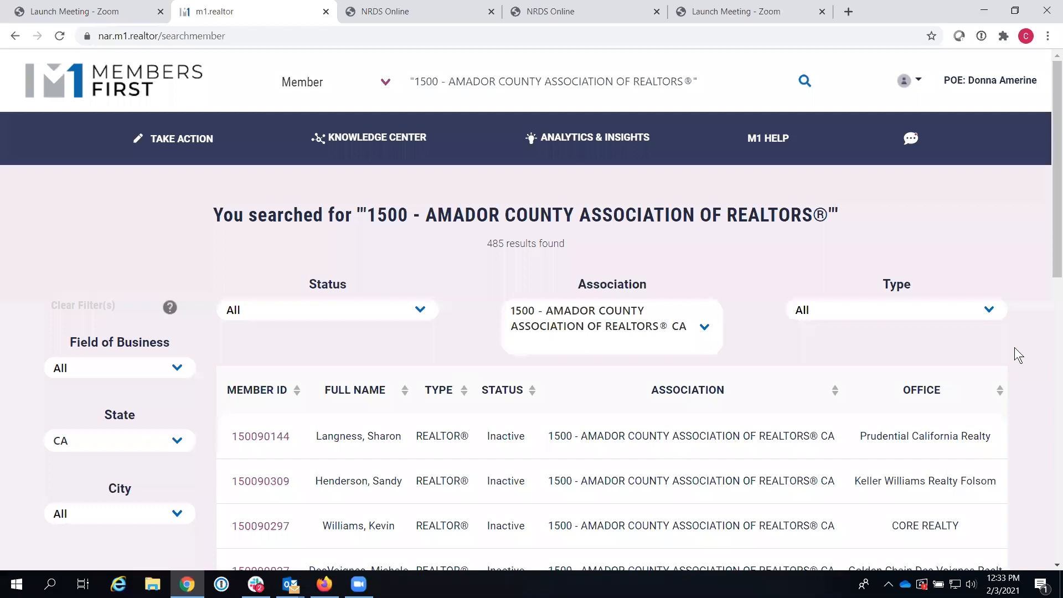
drag(1048, 227, 1048, 253)
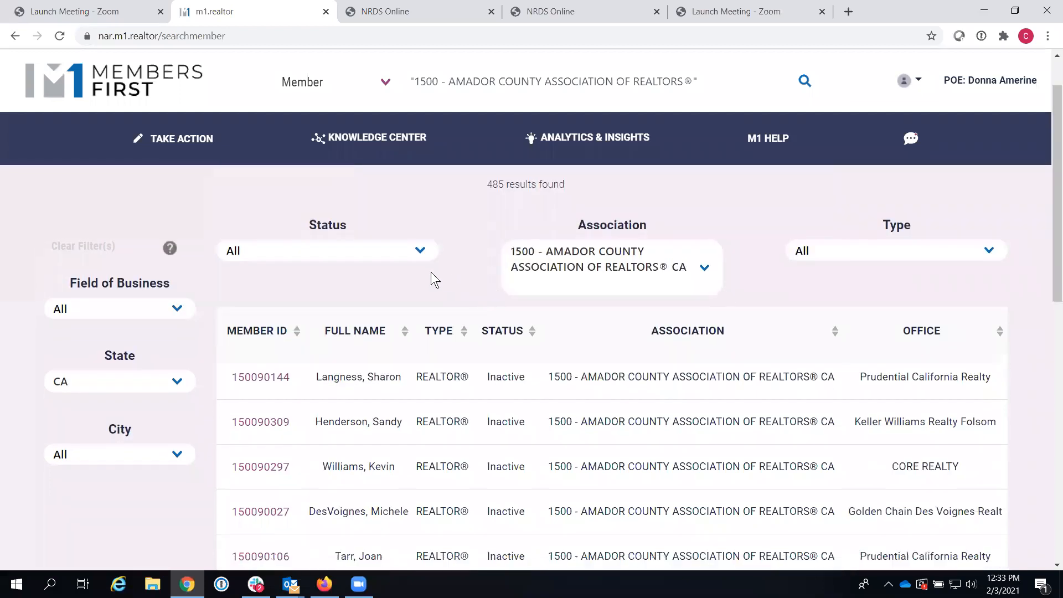
click(421, 254)
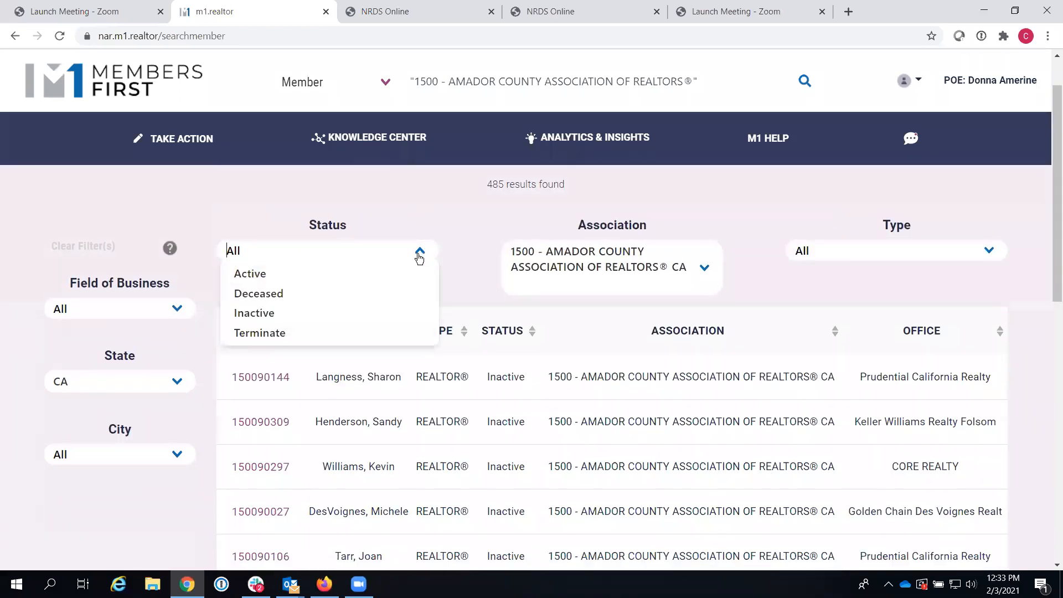
click(392, 272)
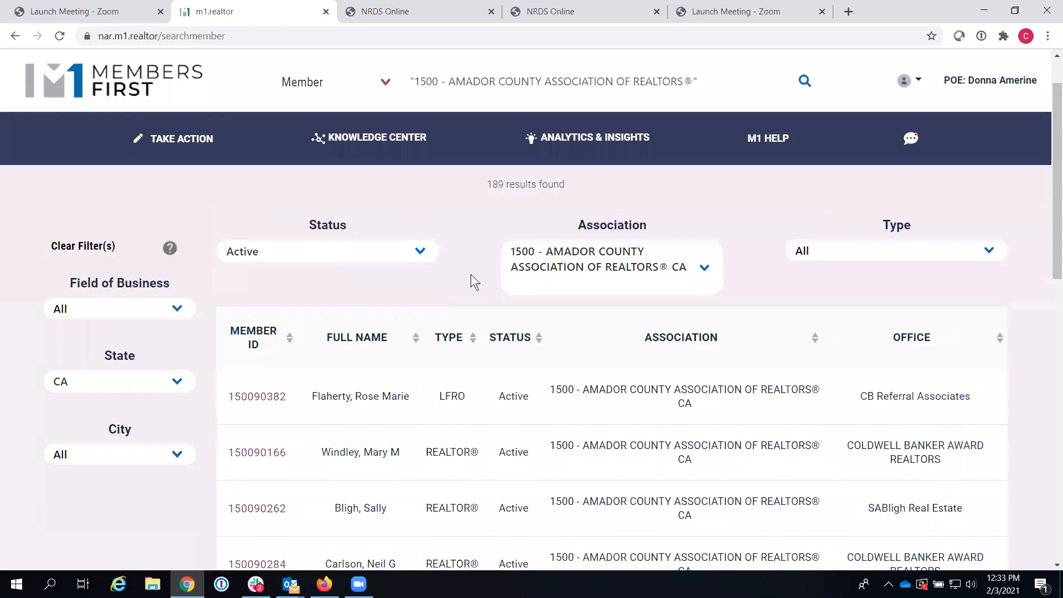
click(990, 254)
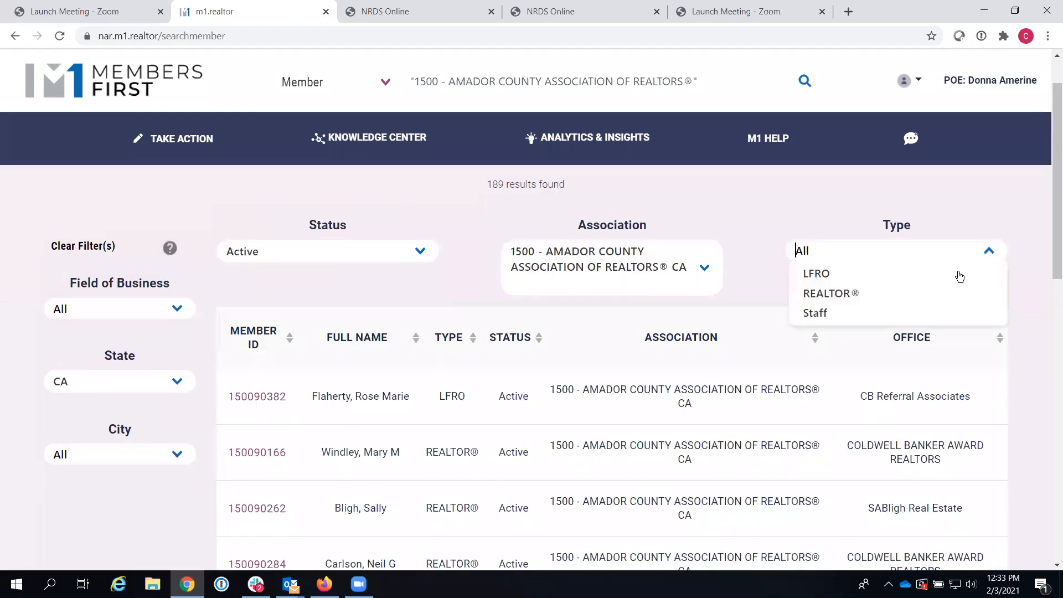
click(926, 294)
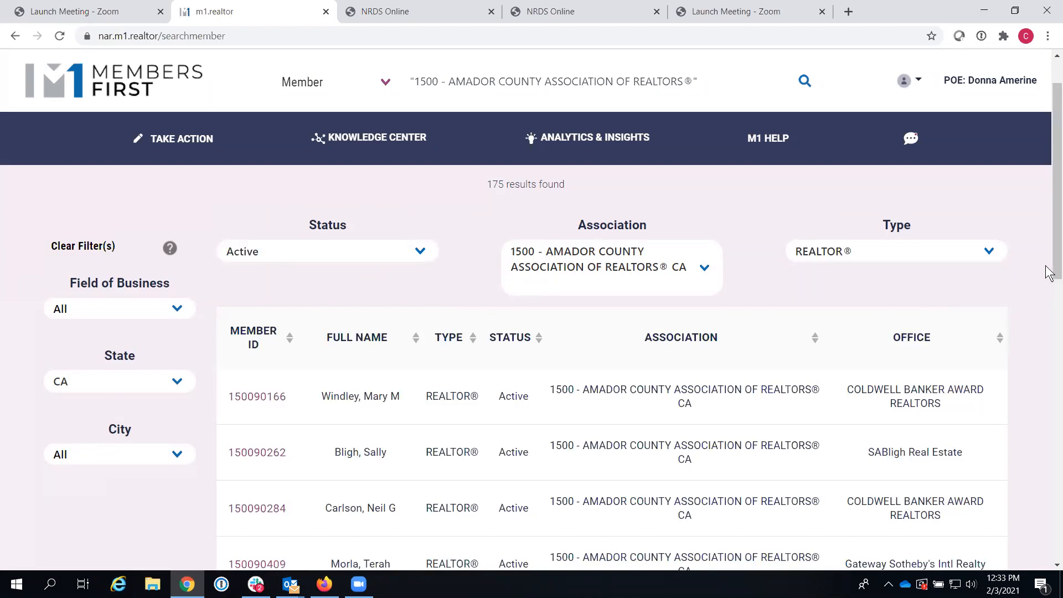
scroll(564, 288, up, 1)
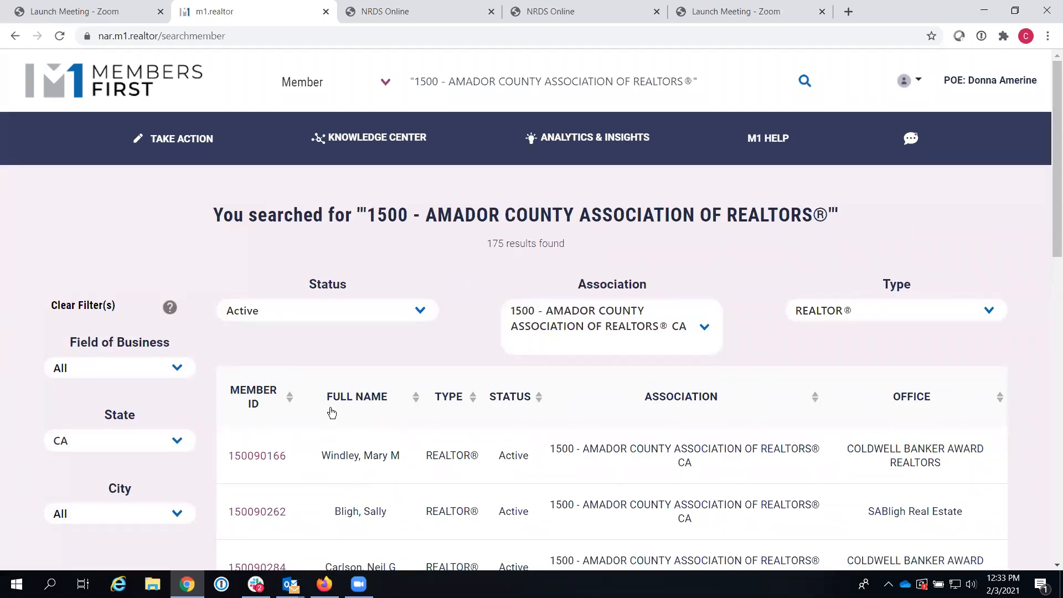
Step: Sort the 175 Active REALTOR® Amador County members by full name, flipping Z–A then back to A–Z
click(366, 404)
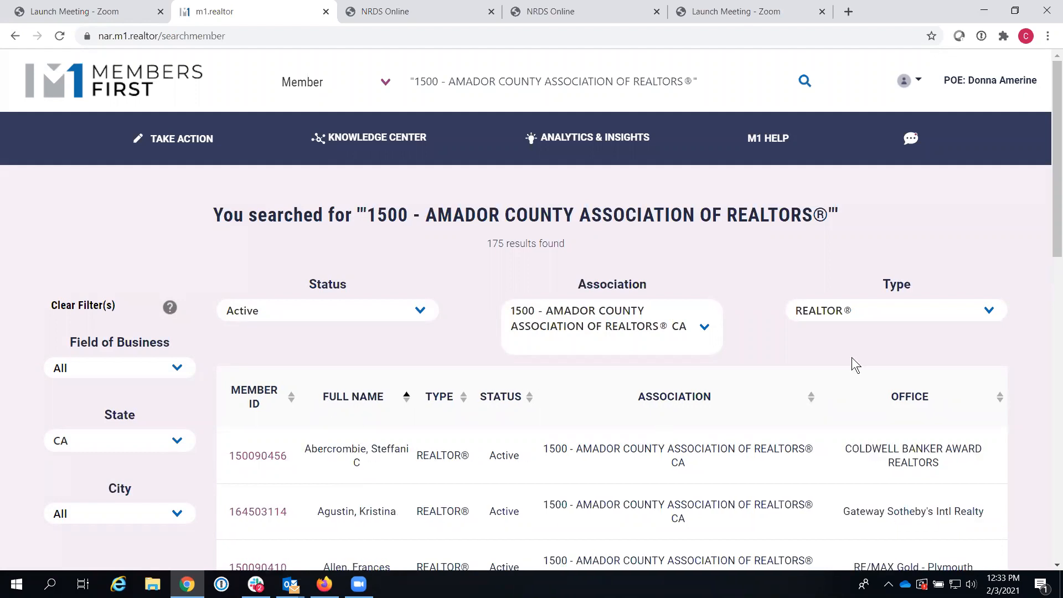
mouse_move(1047, 224)
mouse_down()
mouse_move(1047, 301)
mouse_move(1049, 226)
mouse_up()
click(361, 404)
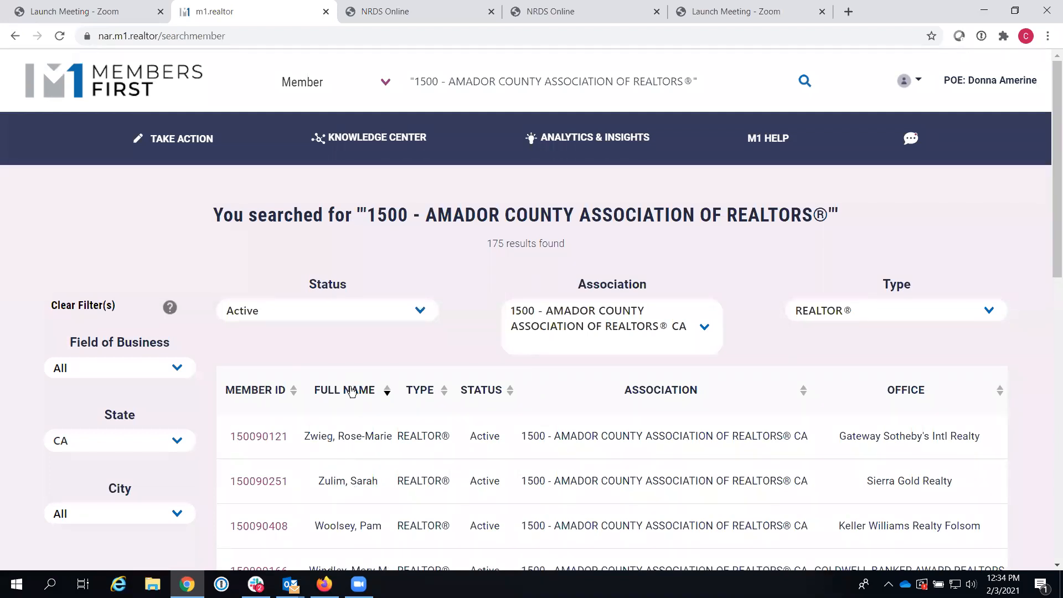
click(353, 391)
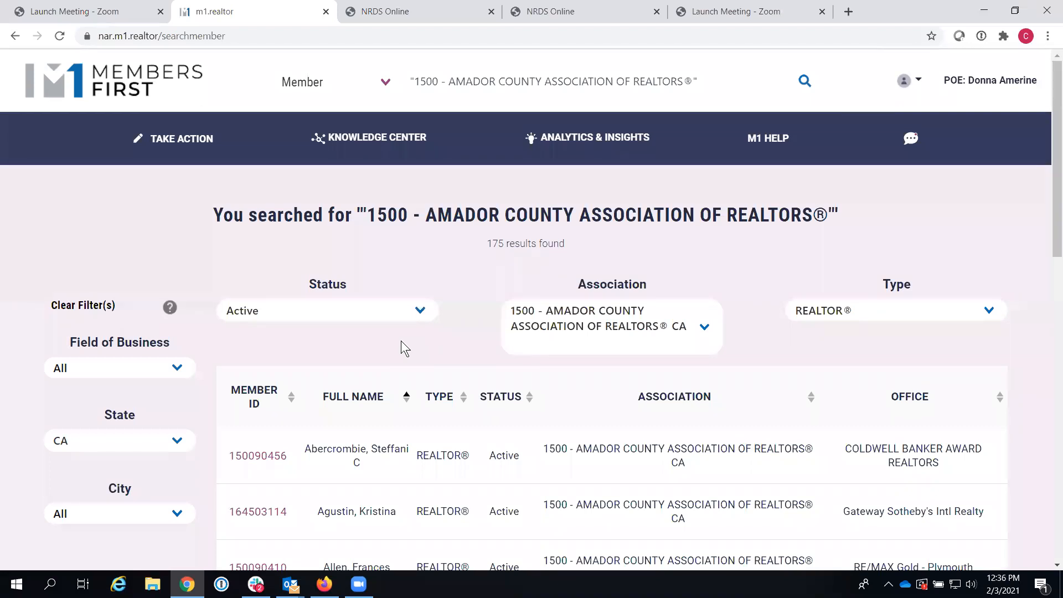
Step: Open the first Amador County member's record in edit mode and scroll through its sections
click(258, 458)
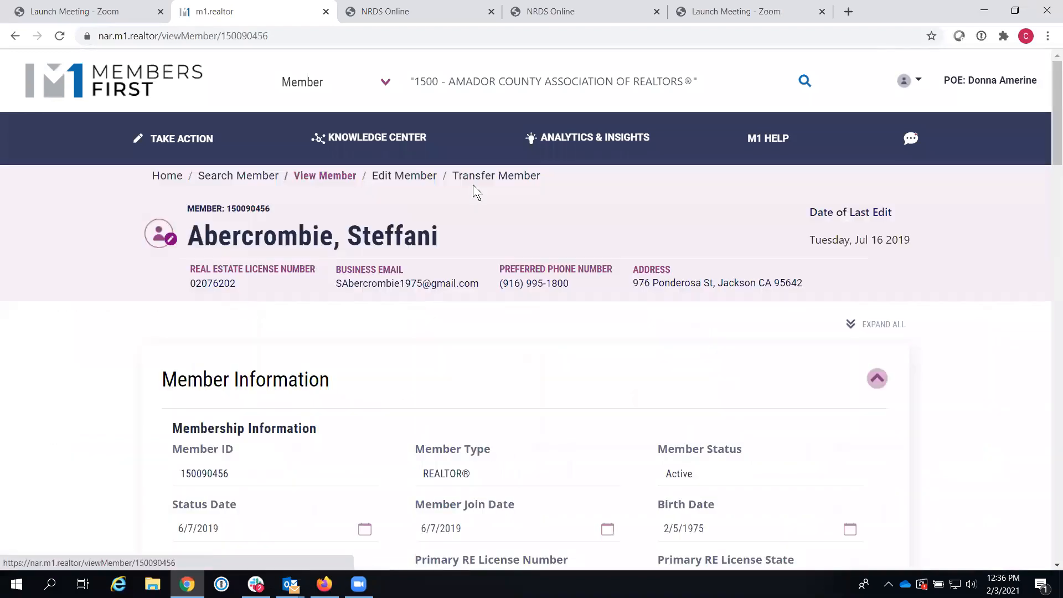
click(404, 175)
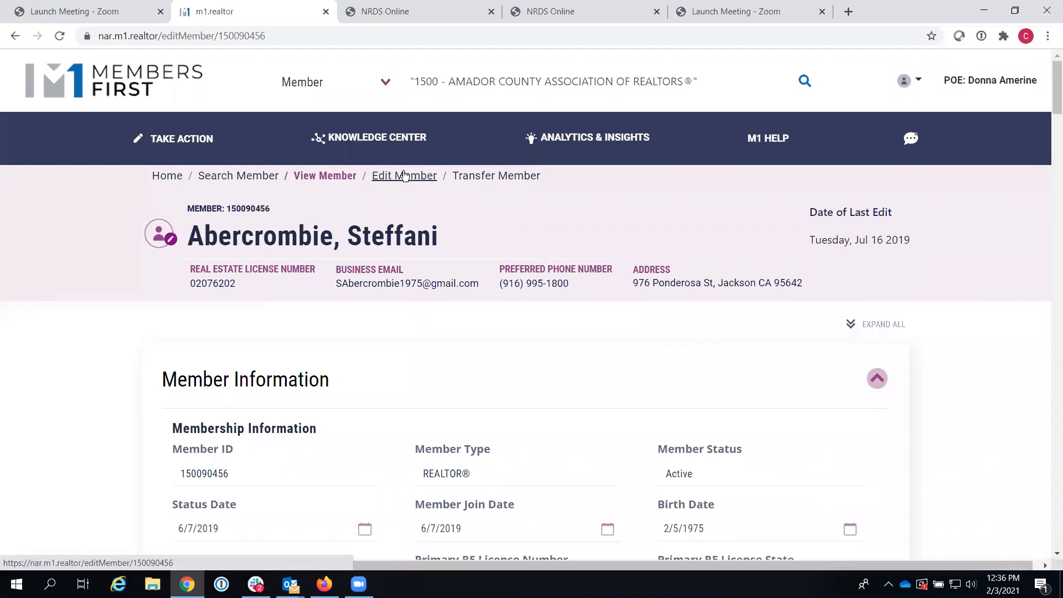
drag(1050, 143, 1050, 358)
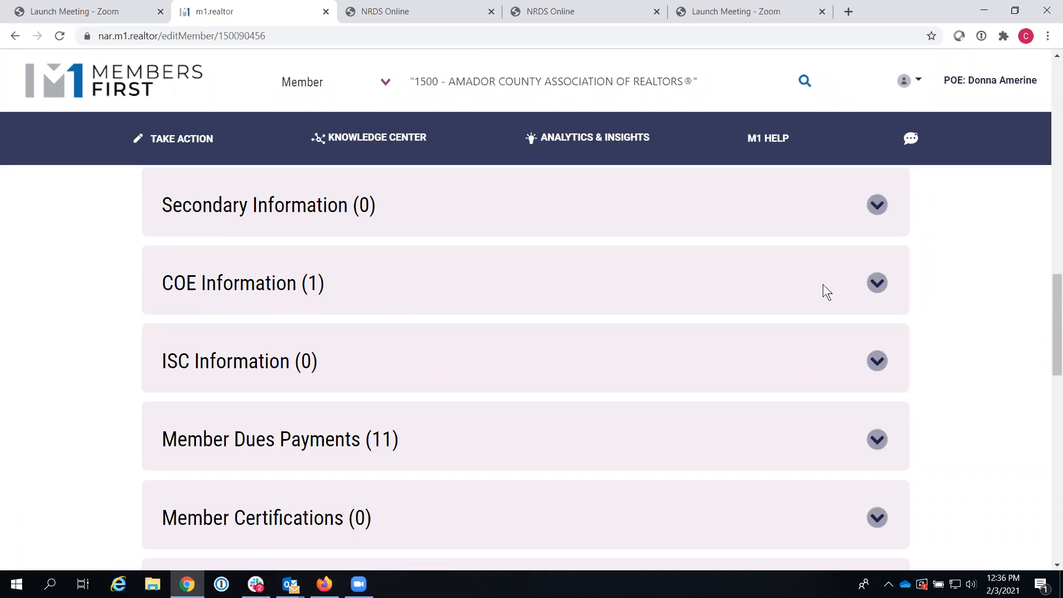
drag(1049, 309, 1046, 388)
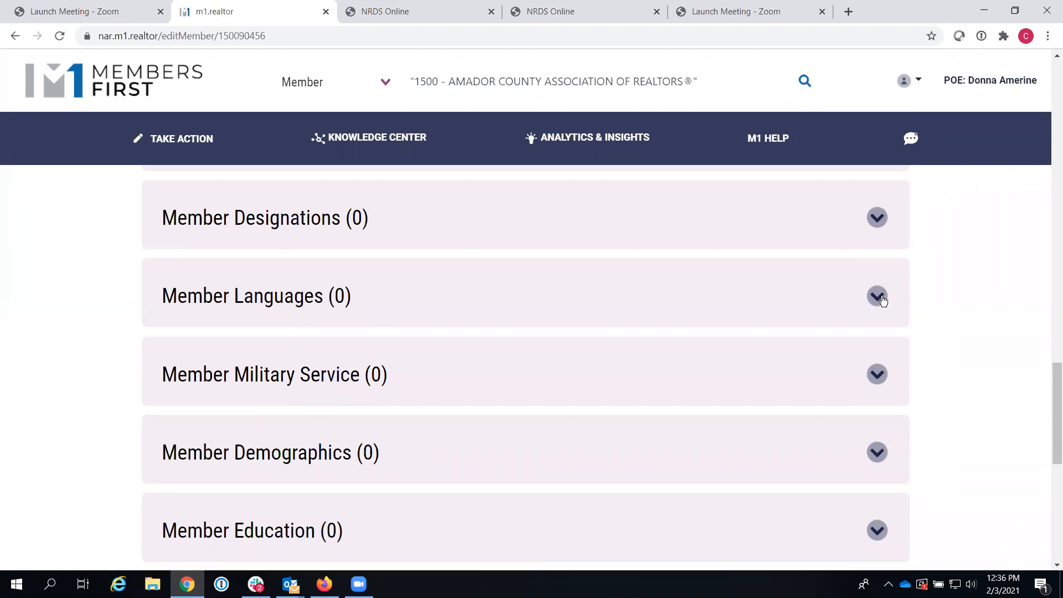
Step: Start adding a member language, browse the language list, then back out without adding one
click(883, 300)
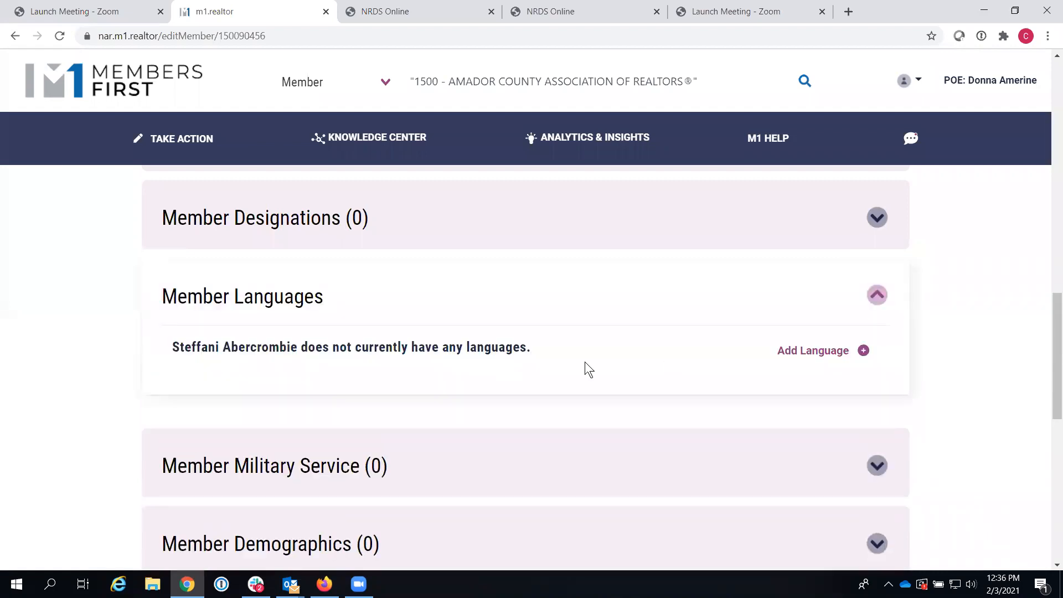
click(864, 354)
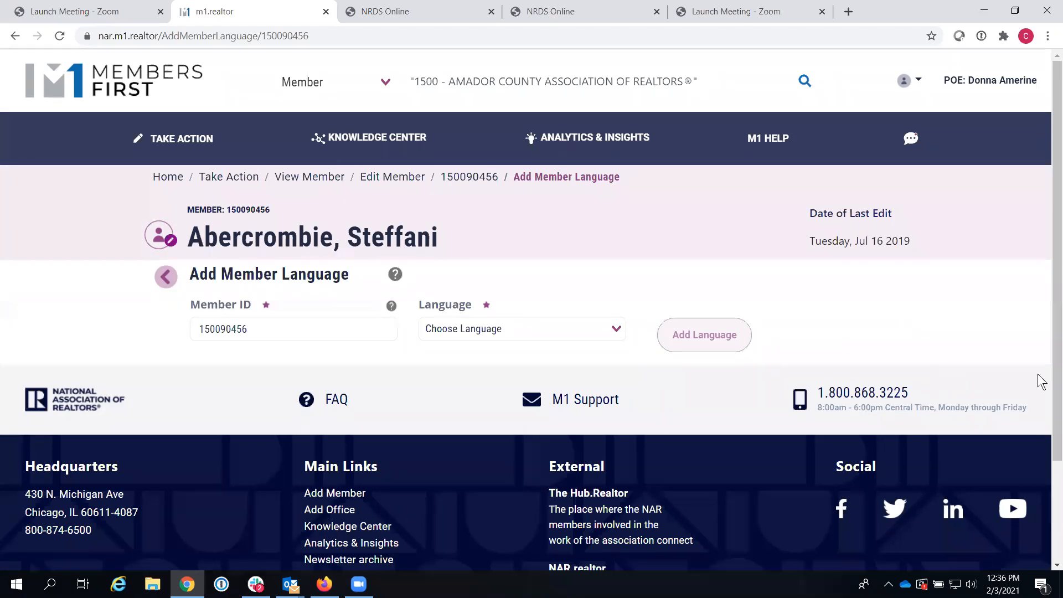
click(616, 328)
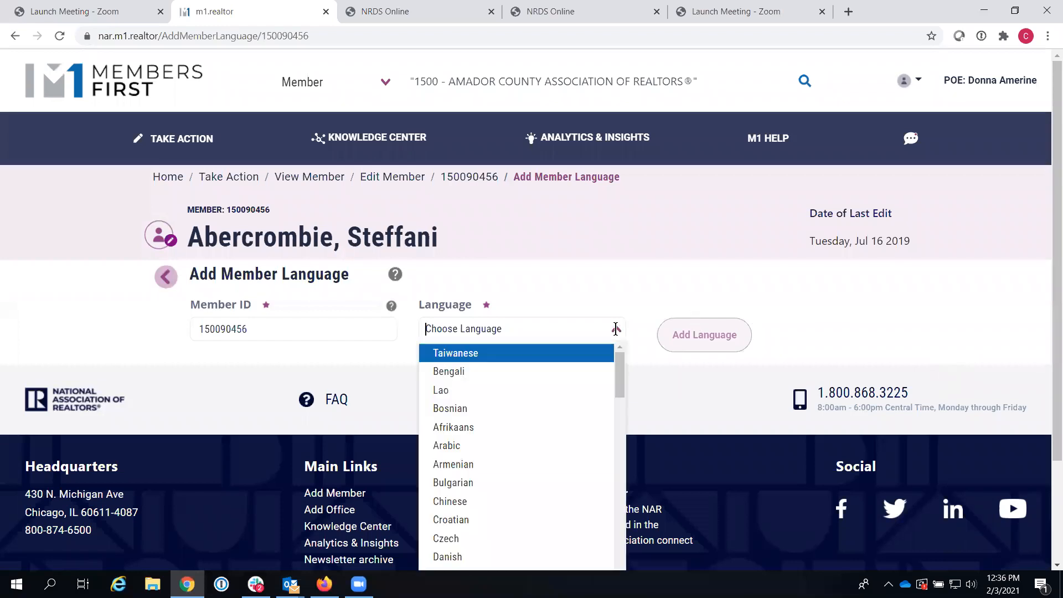
drag(619, 366, 614, 497)
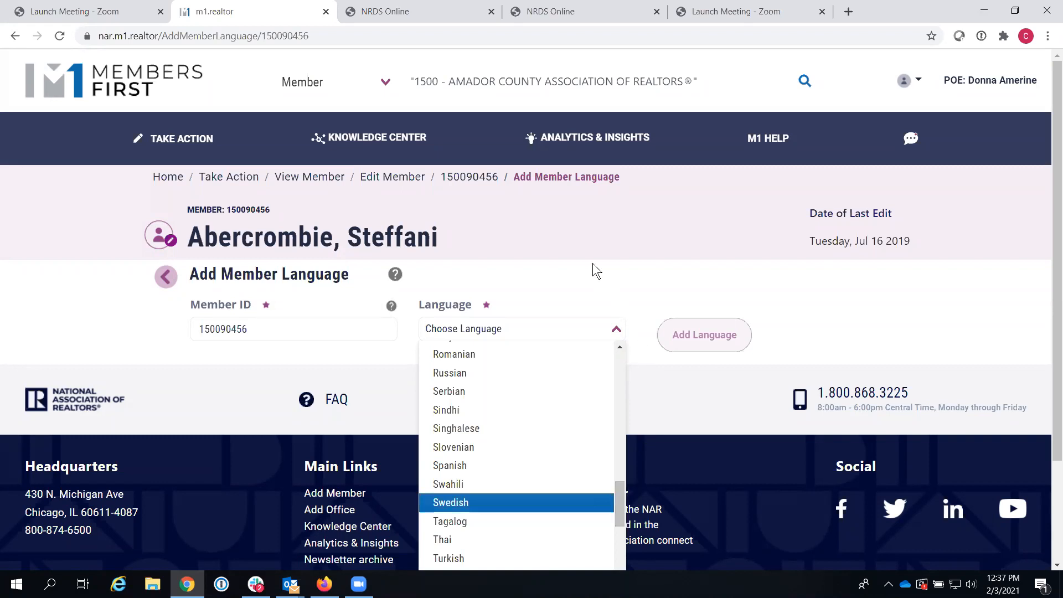
click(589, 287)
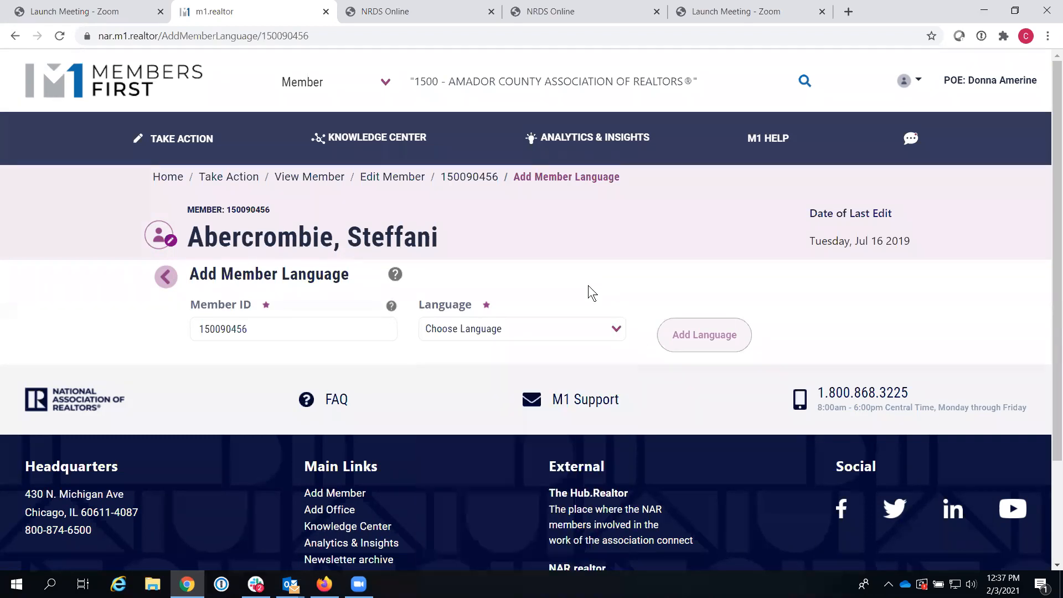
click(171, 277)
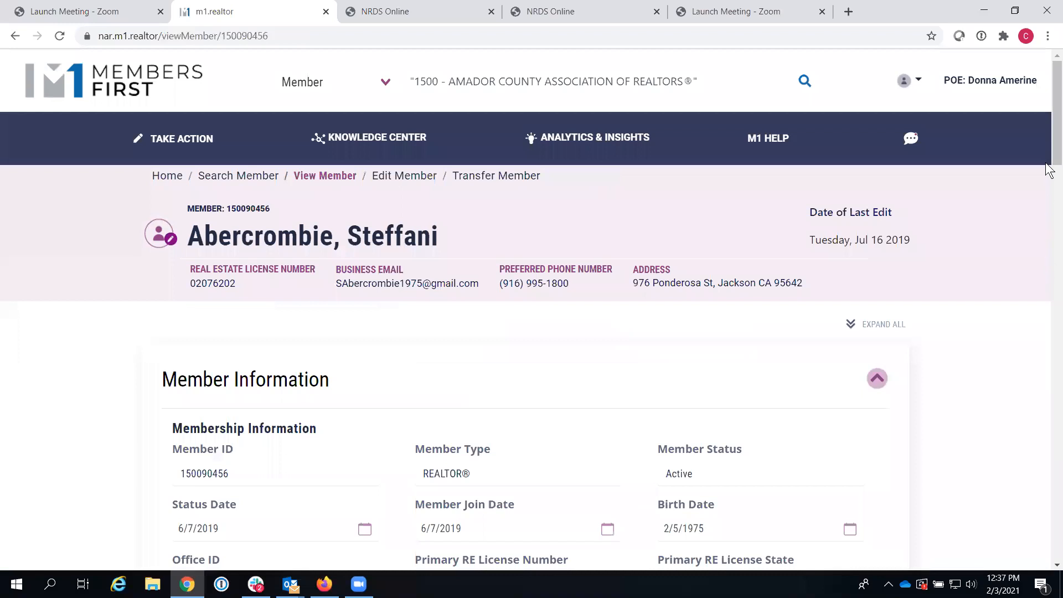
drag(1050, 170, 1050, 467)
scroll(998, 346, down, 2)
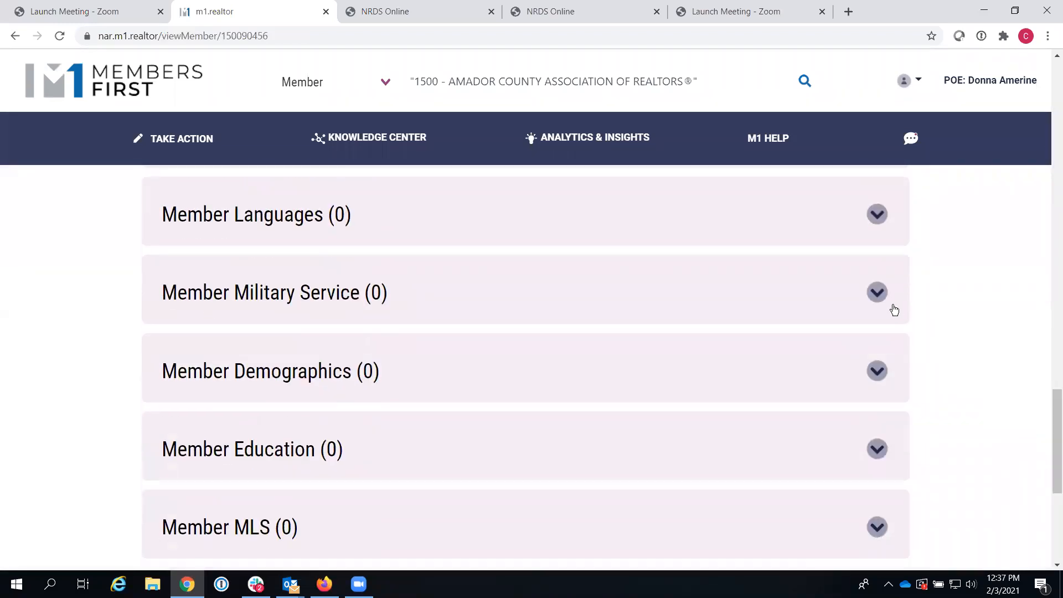
click(876, 293)
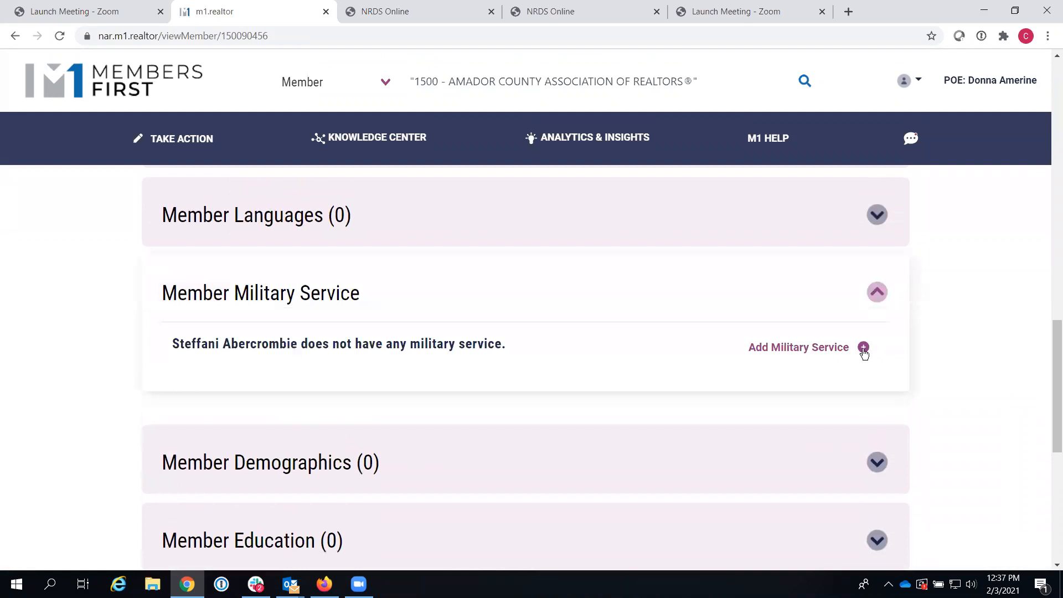
click(861, 347)
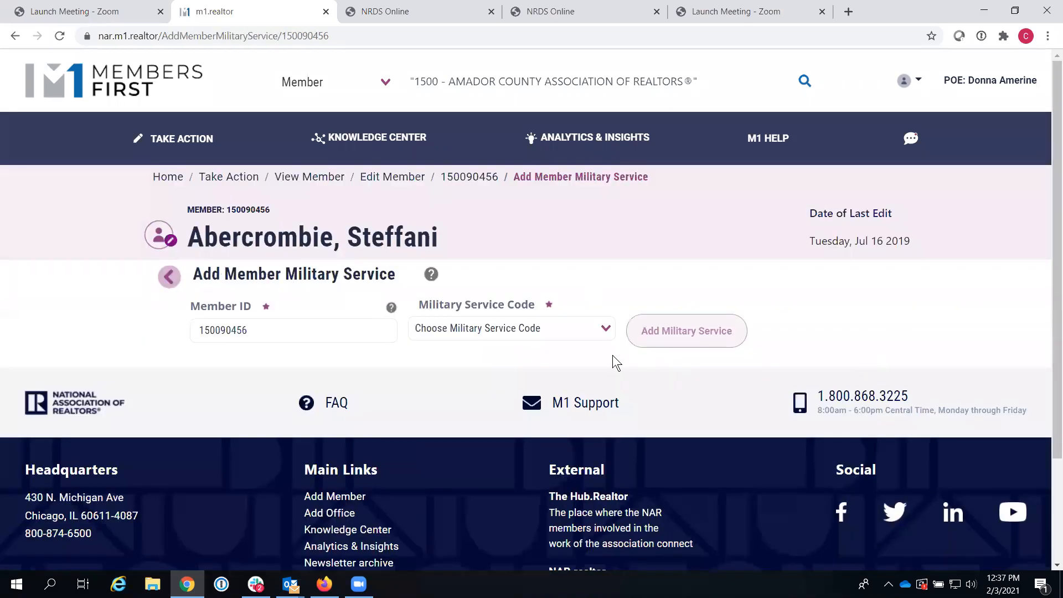
click(609, 330)
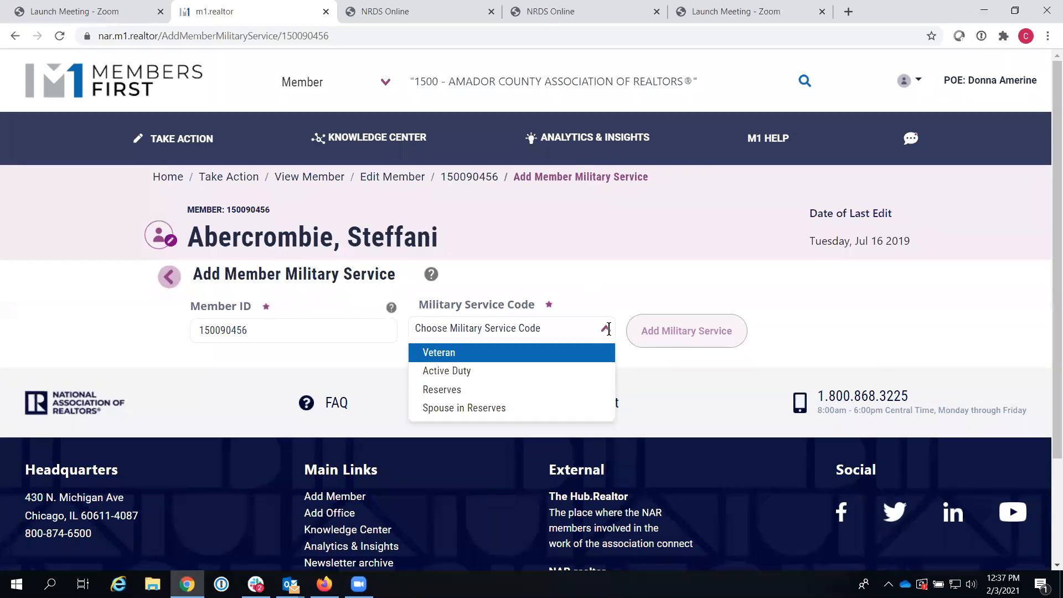
click(604, 290)
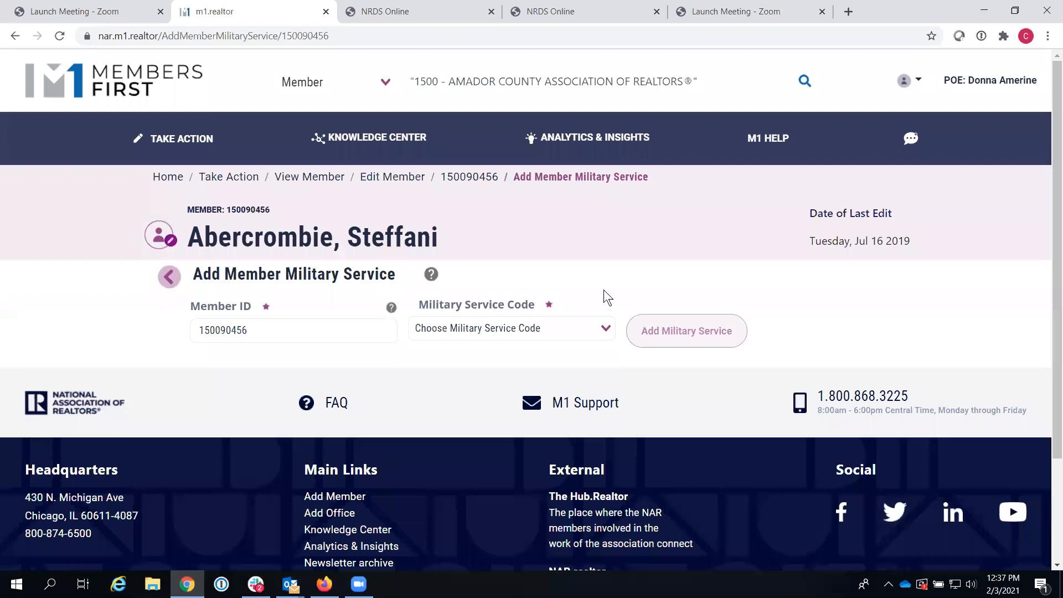
click(169, 280)
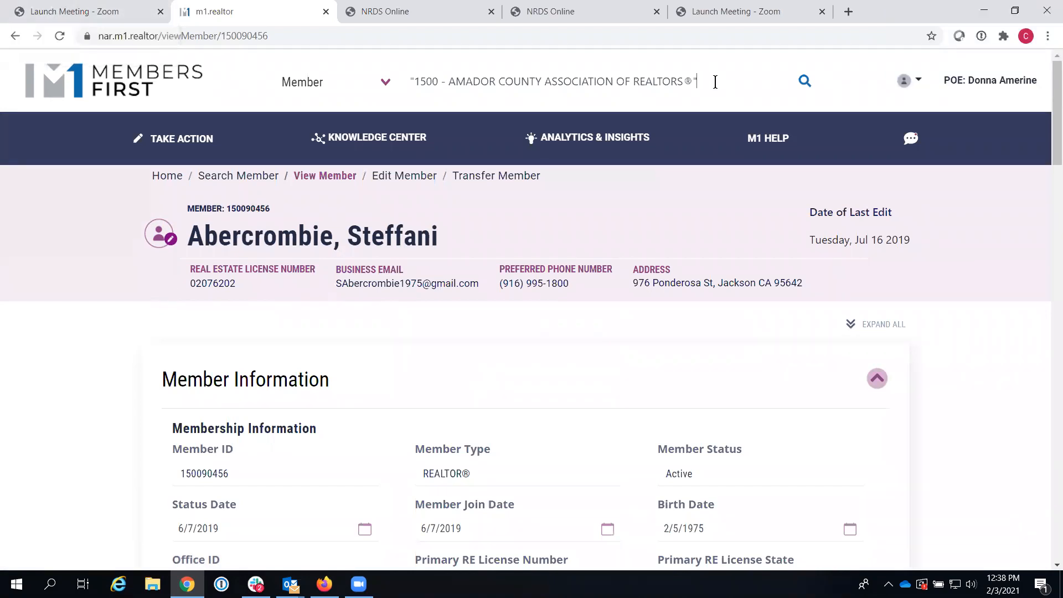
Step: Search members for 'John AND Smith'
drag(716, 86, 345, 85)
text(Jo)
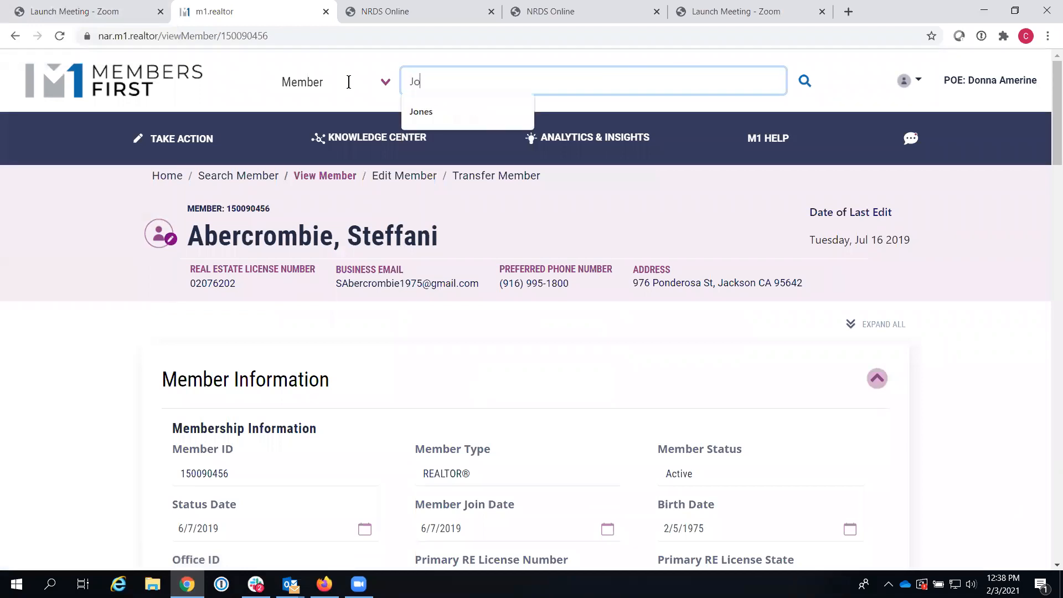
text(hn AND Smith)
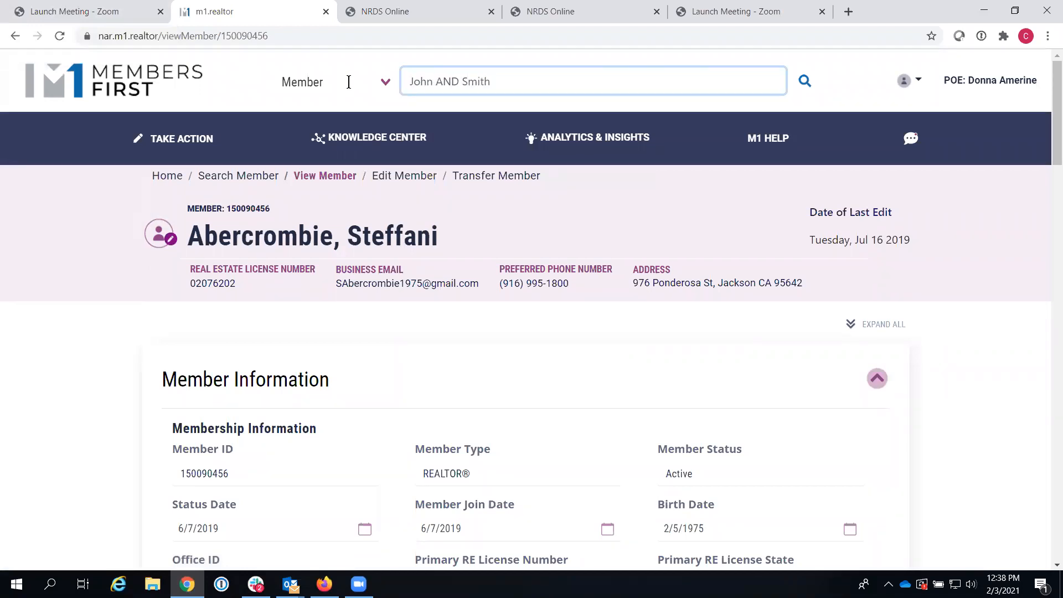
click(805, 82)
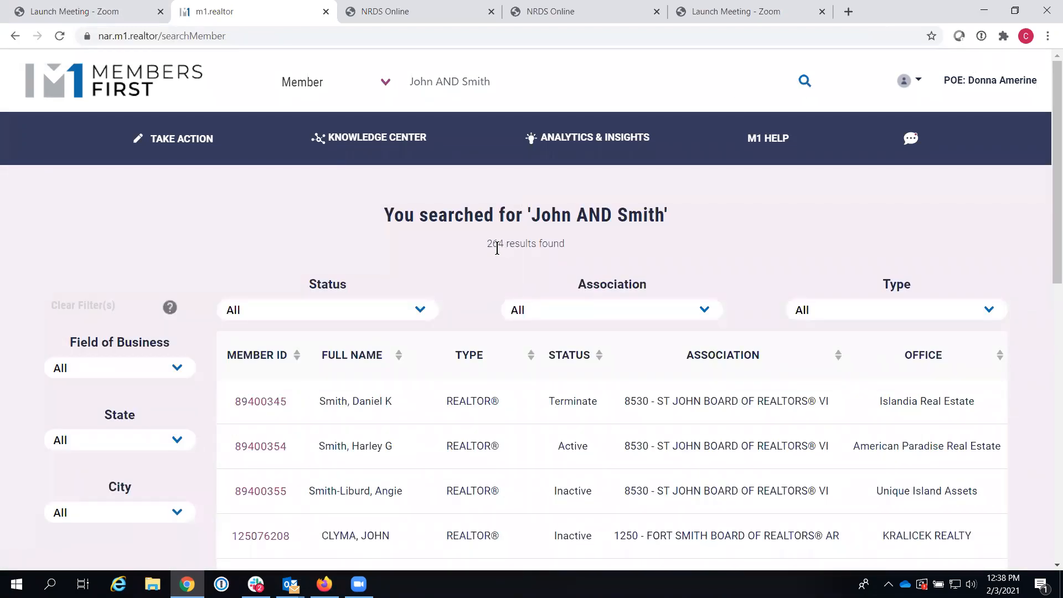
Step: Filter the results to the Long Island association, then clear all filters back to All
click(574, 311)
text(lonf)
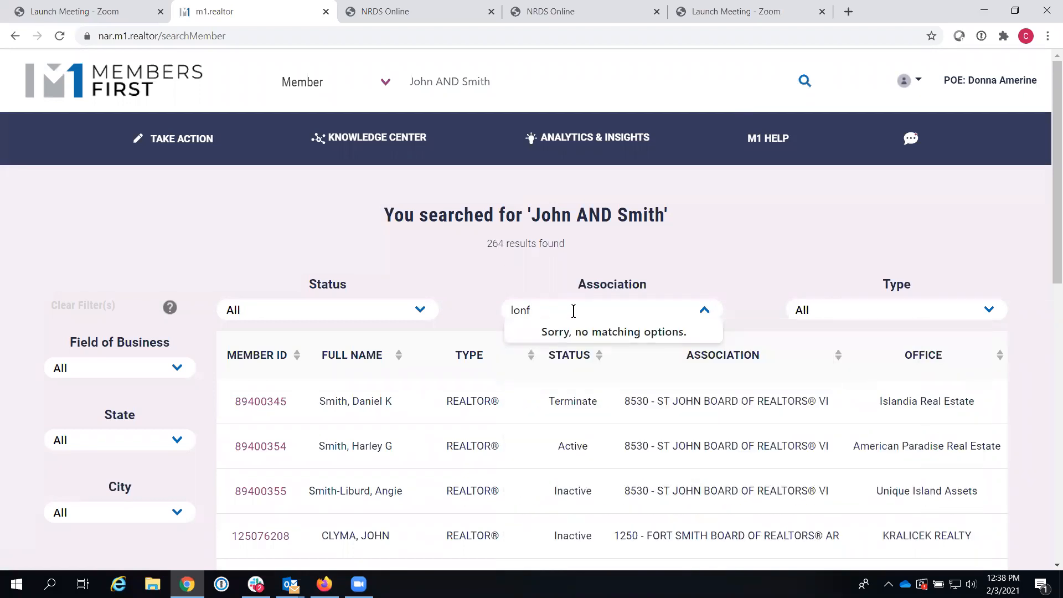
key(BackSpace)
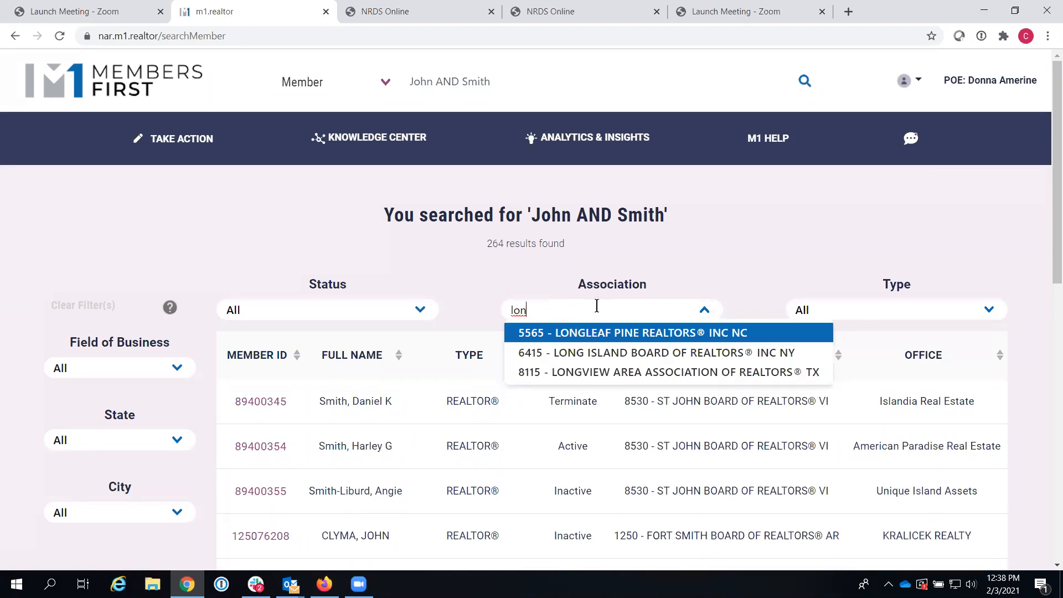
click(591, 355)
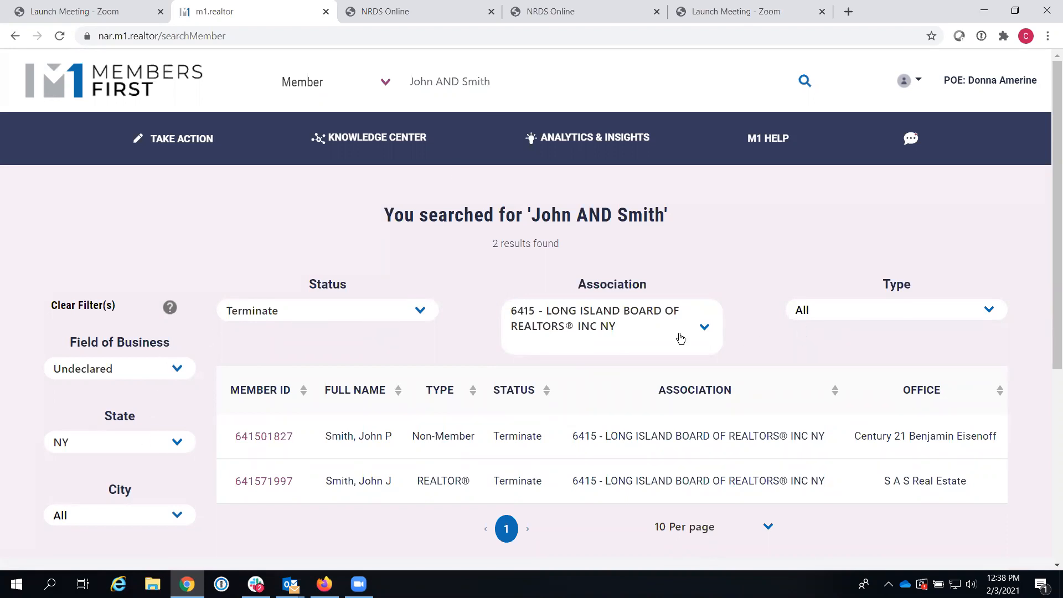
click(83, 306)
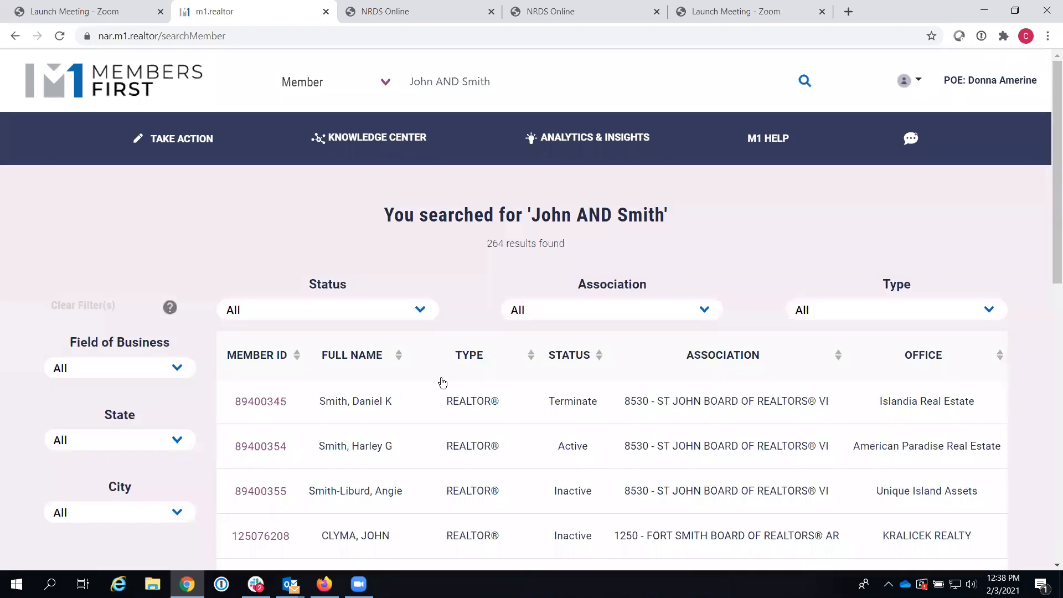
Step: Narrow the John AND Smith results to state AR (19 members) and switch to the test site window
click(183, 441)
click(126, 508)
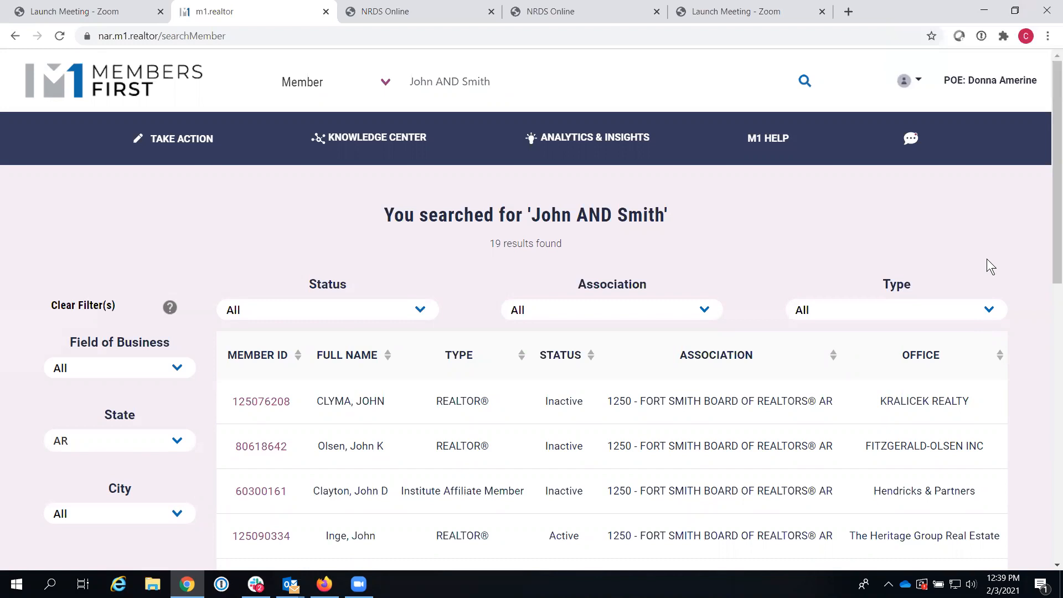
key(alt+Tab)
key(alt+Tab)
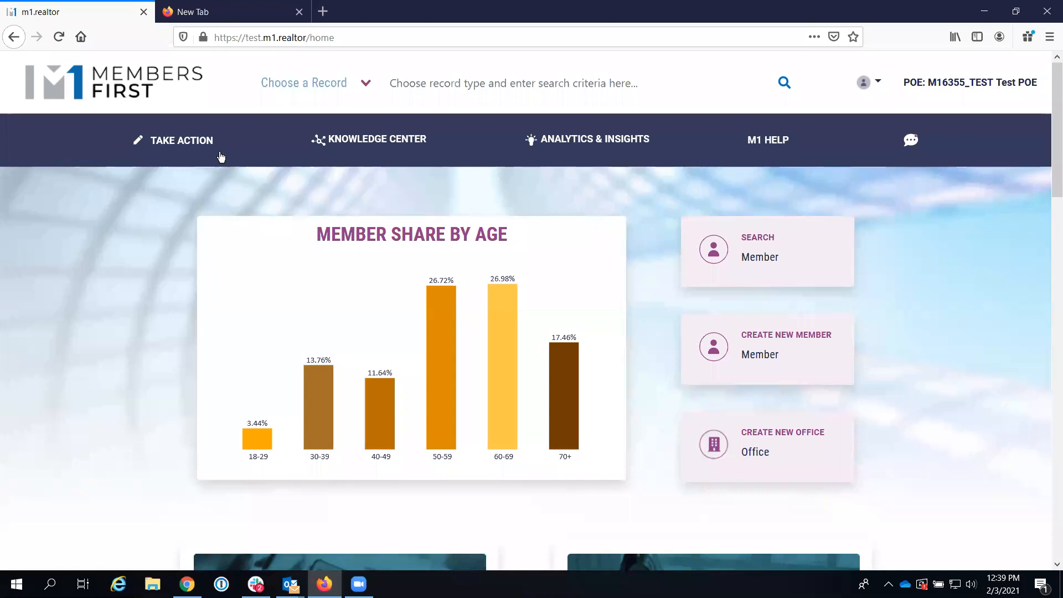
Step: Start a new member record through Take Action > Add Member
click(195, 148)
click(205, 173)
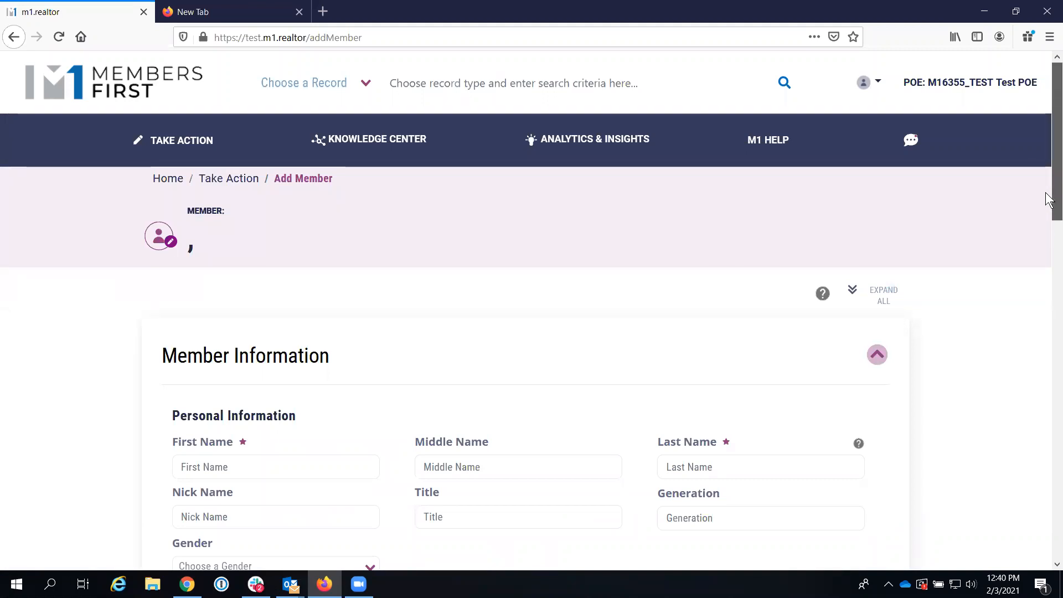
scroll(1048, 222, down, 2)
drag(1048, 221, 1048, 254)
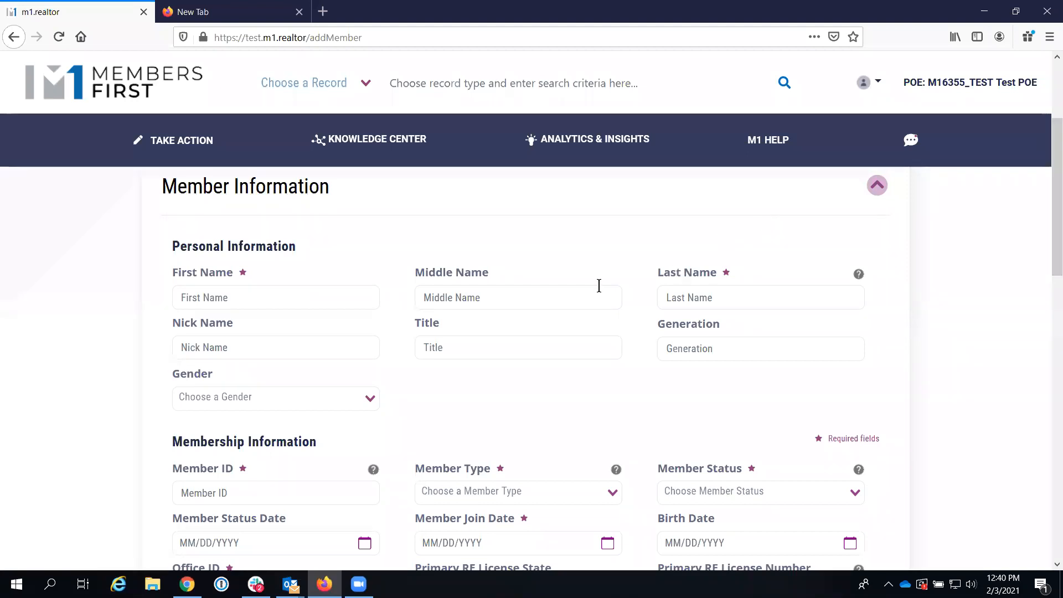
Step: Fill in the new member's first name, last name and a nine-digit Member ID
click(257, 287)
text(Ann)
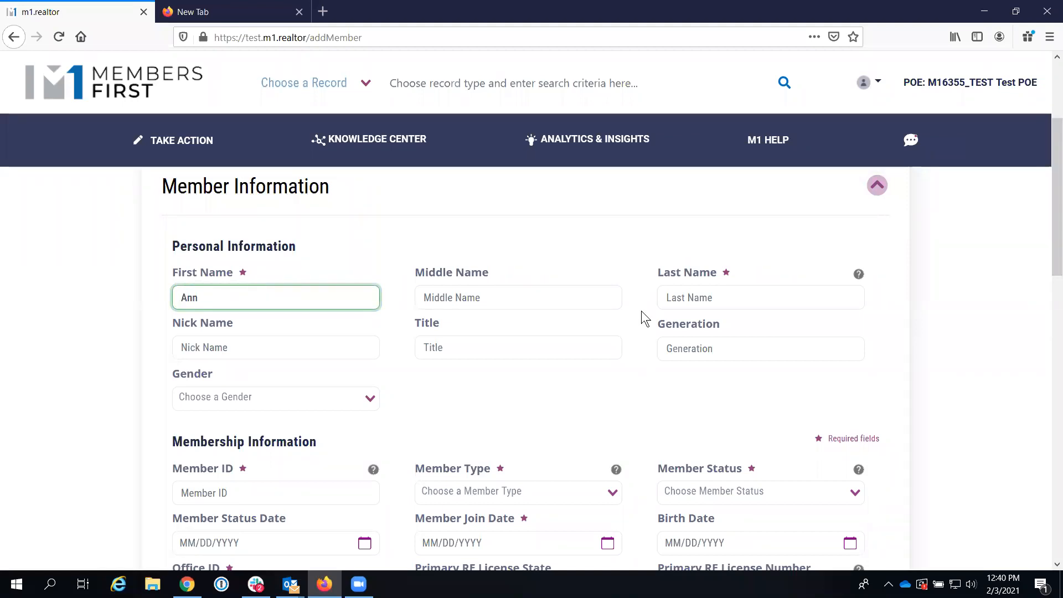
click(678, 298)
text(Smith)
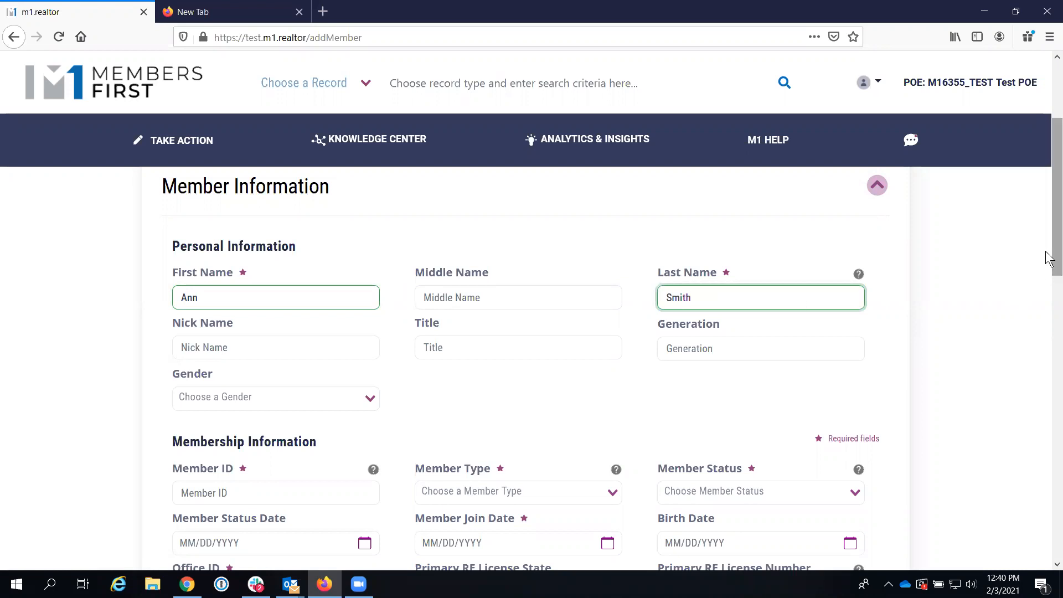
drag(1051, 257, 1050, 298)
scroll(1050, 298, down, 1)
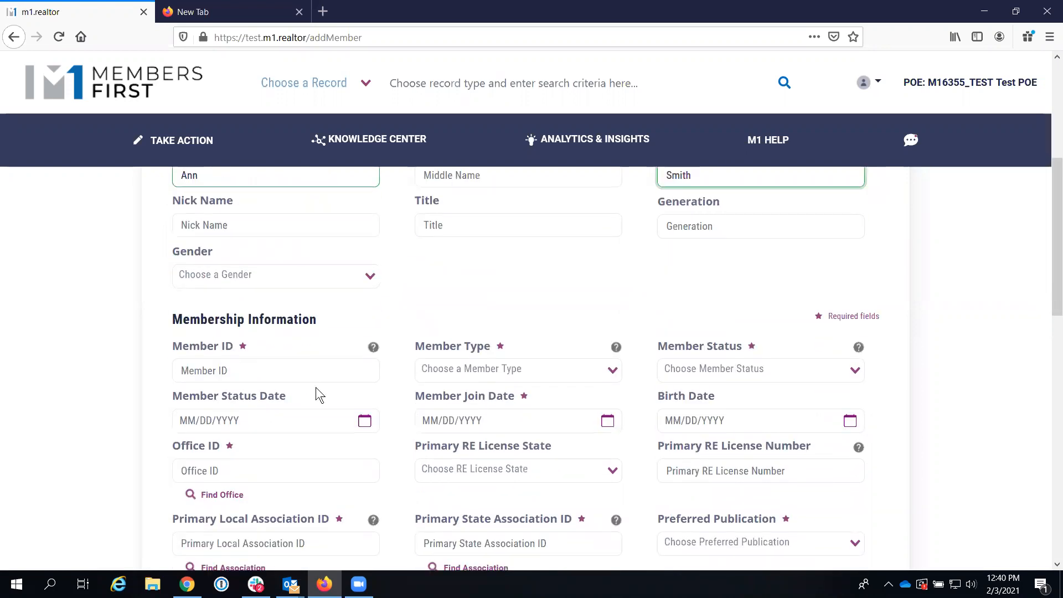
click(269, 365)
text(12345678)
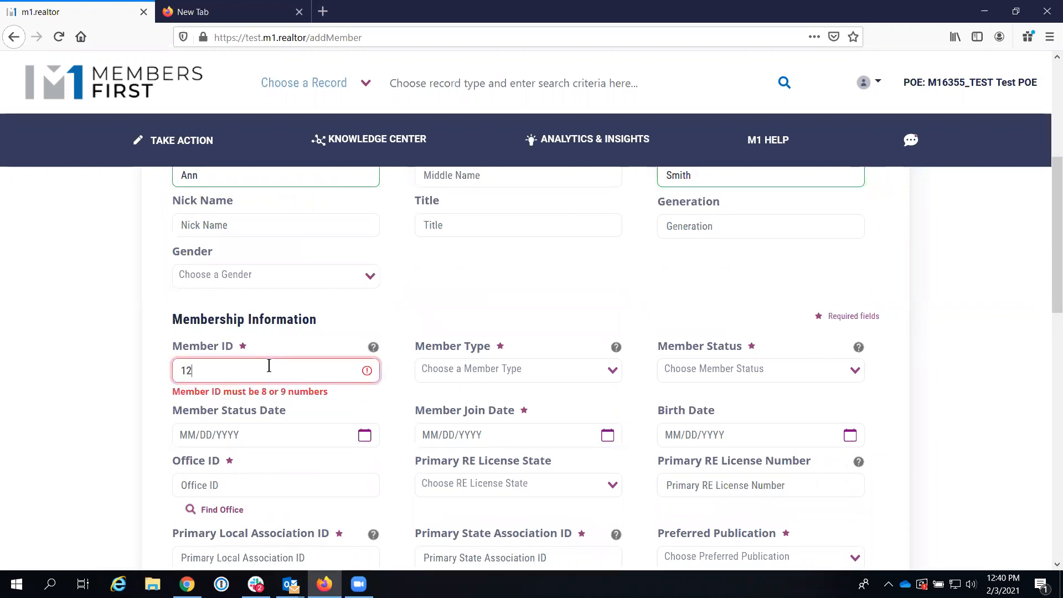
text(9)
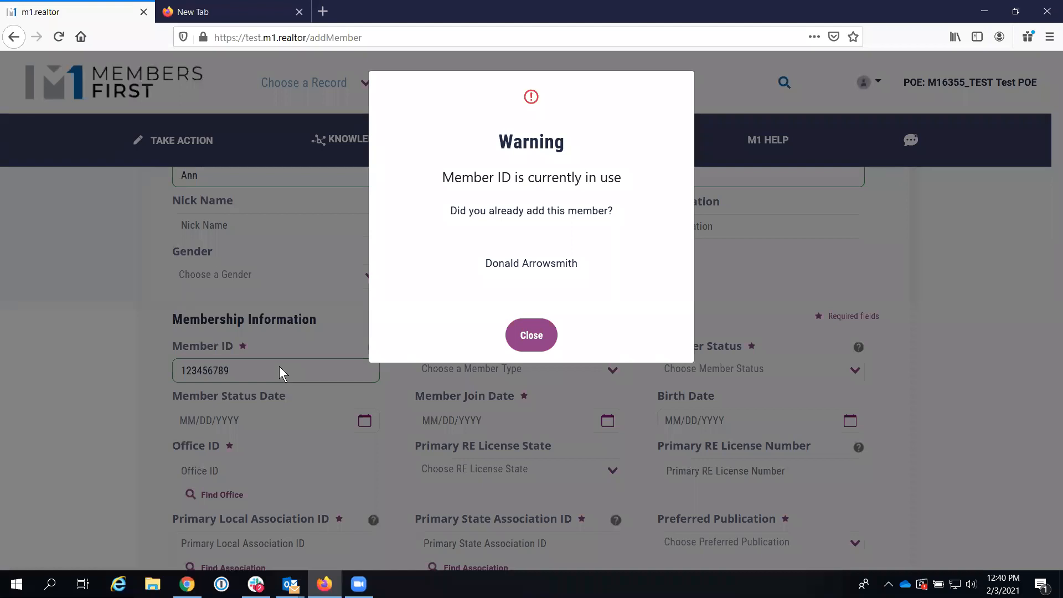
Step: Dismiss the in-use warning and change the Member ID's last digit to 8
click(536, 341)
click(270, 375)
key(BackSpace)
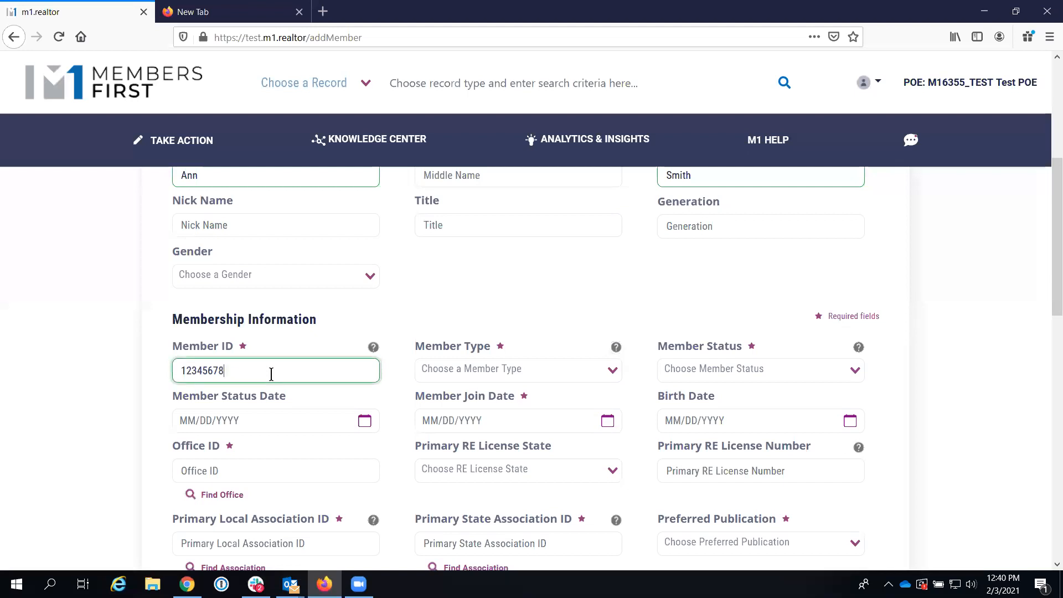
text(8)
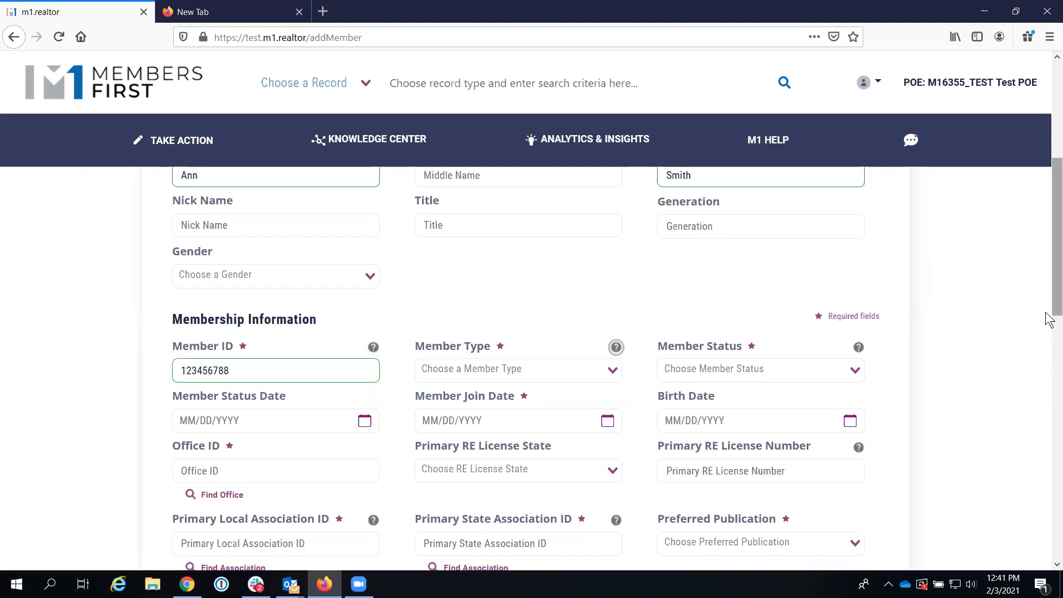
Step: Set Member Type to REALTOR® and Member Status to Active
drag(1048, 320, 1048, 334)
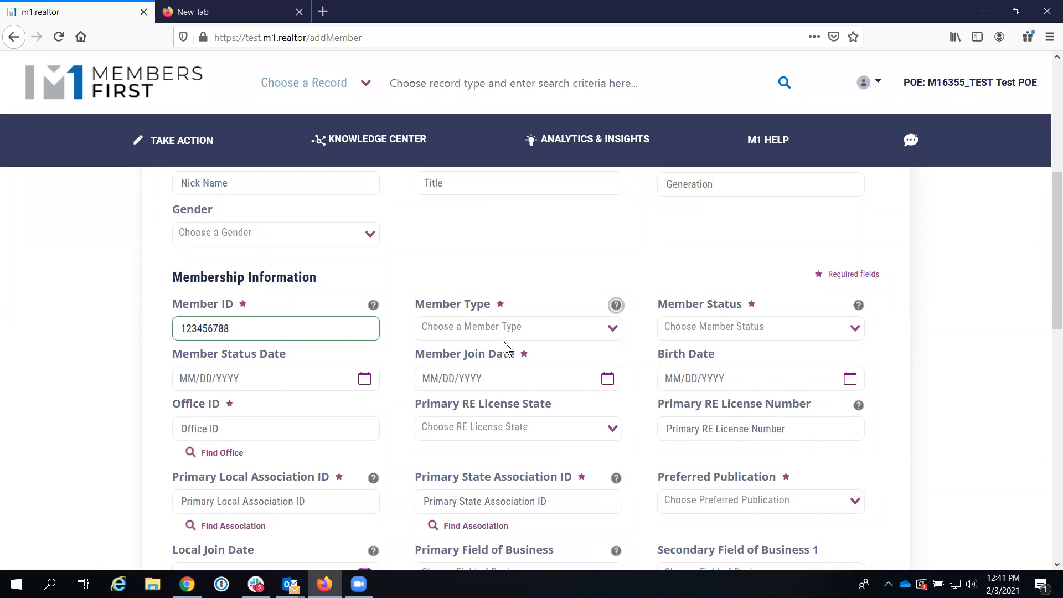
click(613, 328)
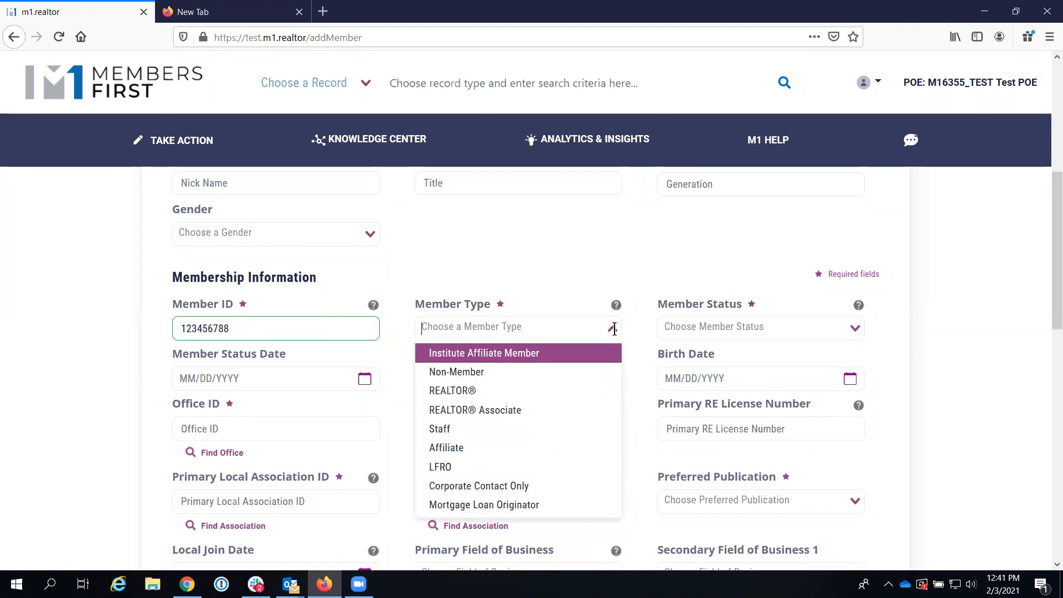
click(515, 391)
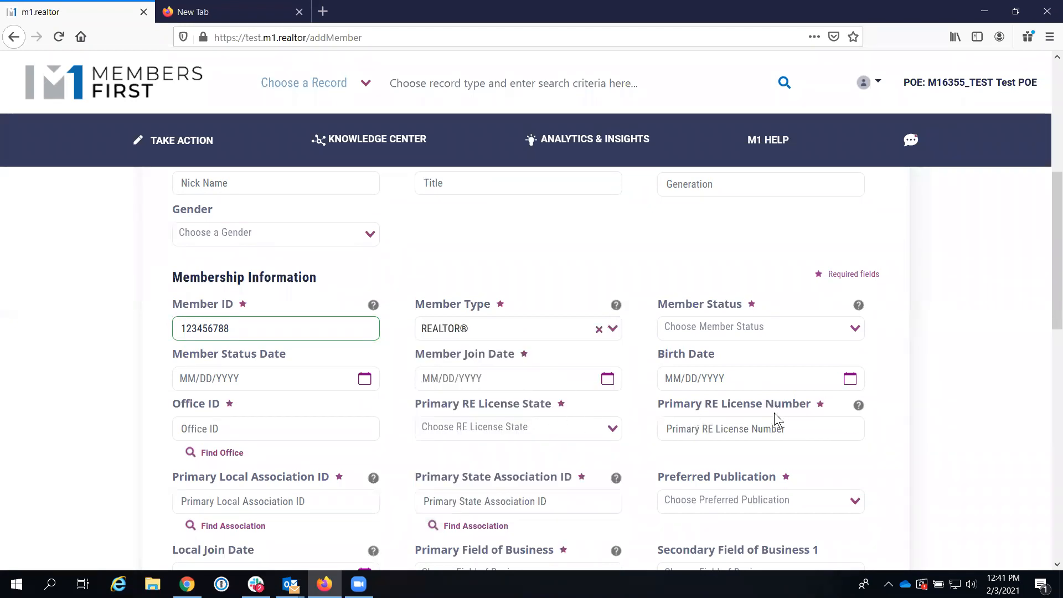
click(612, 329)
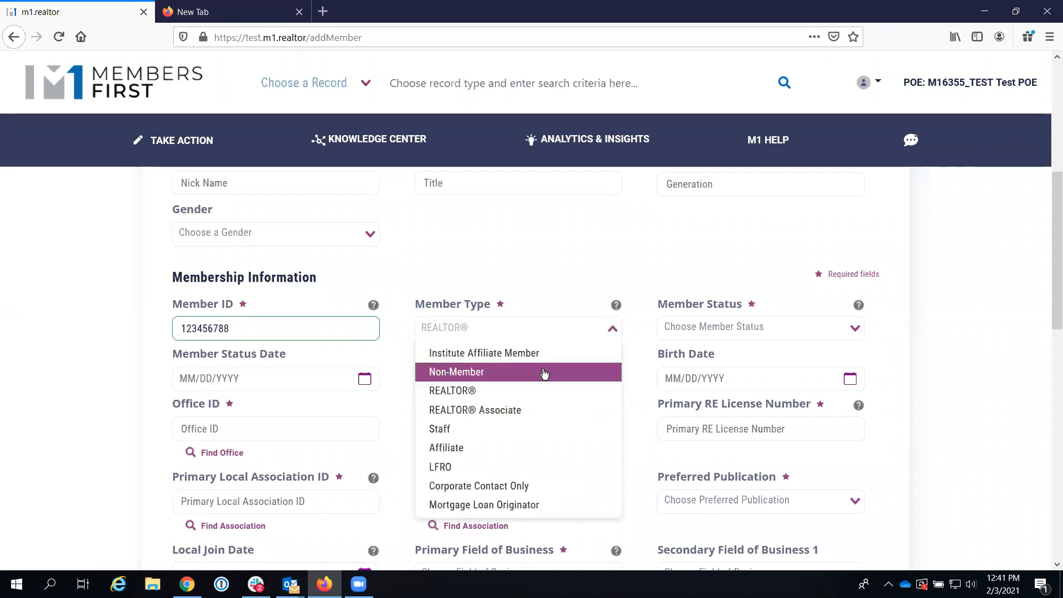
click(506, 447)
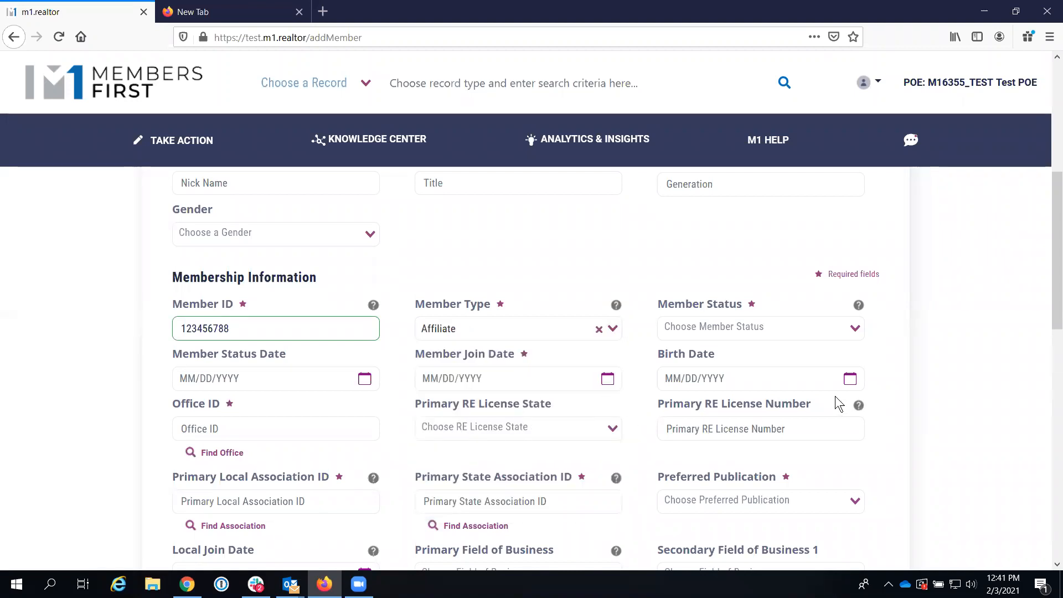
click(612, 329)
click(508, 395)
click(846, 328)
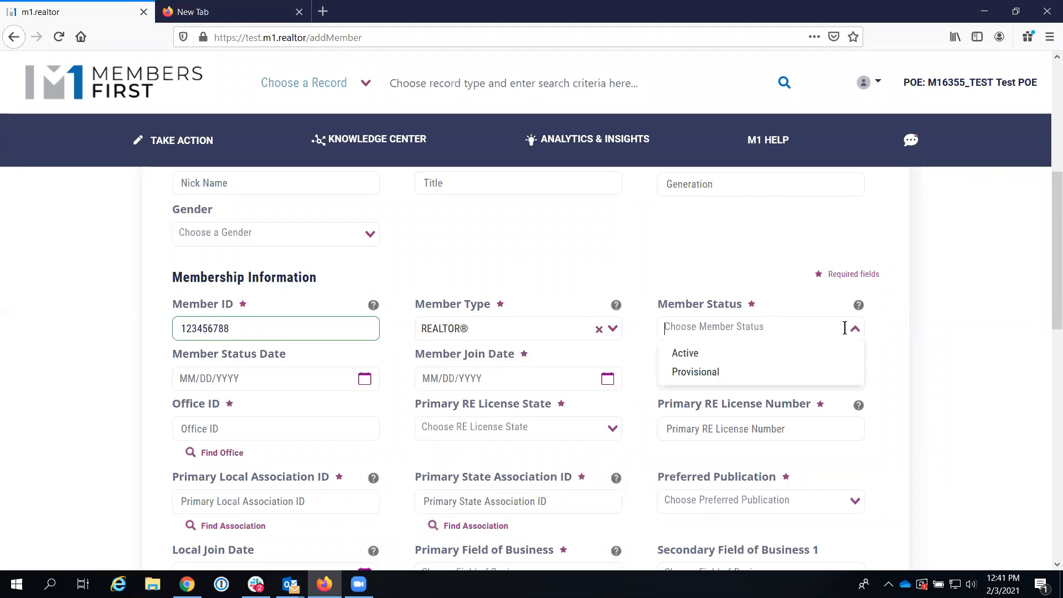
click(723, 354)
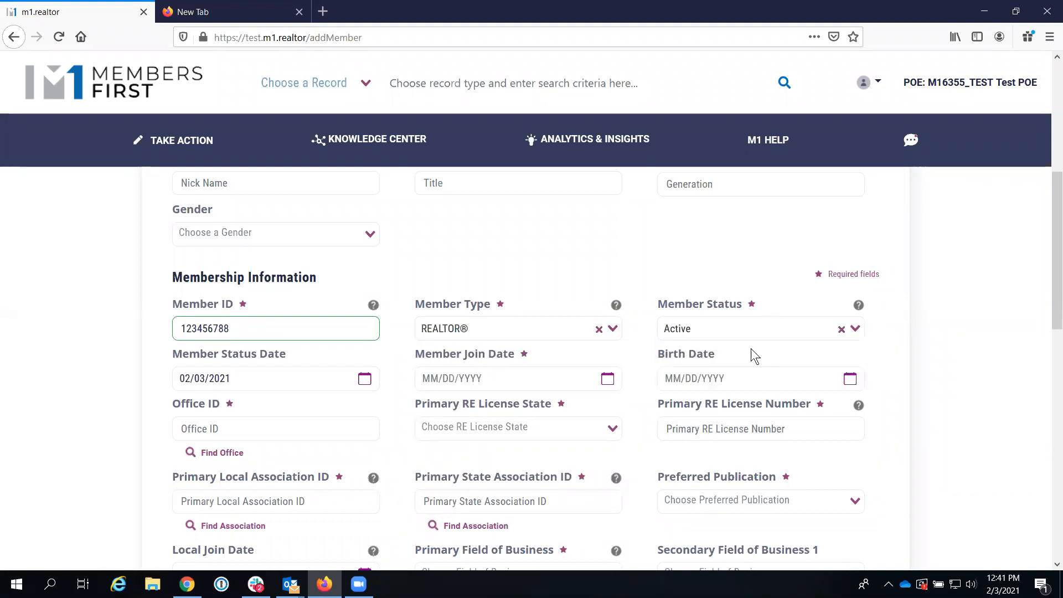
Step: Set the join date to 02/02/2021 and open the office ID lookup
click(608, 378)
click(488, 460)
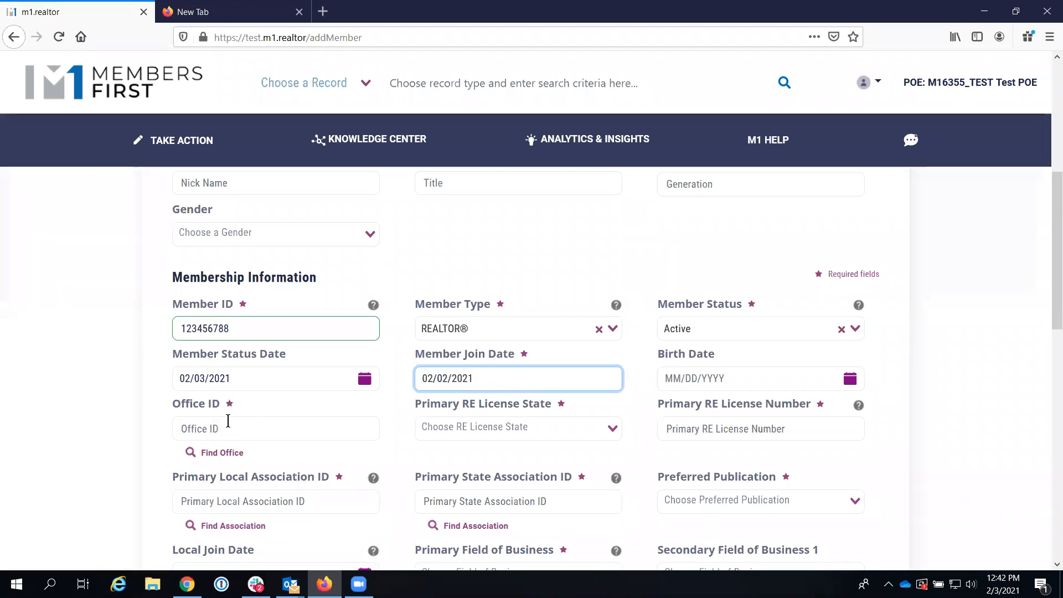
click(217, 454)
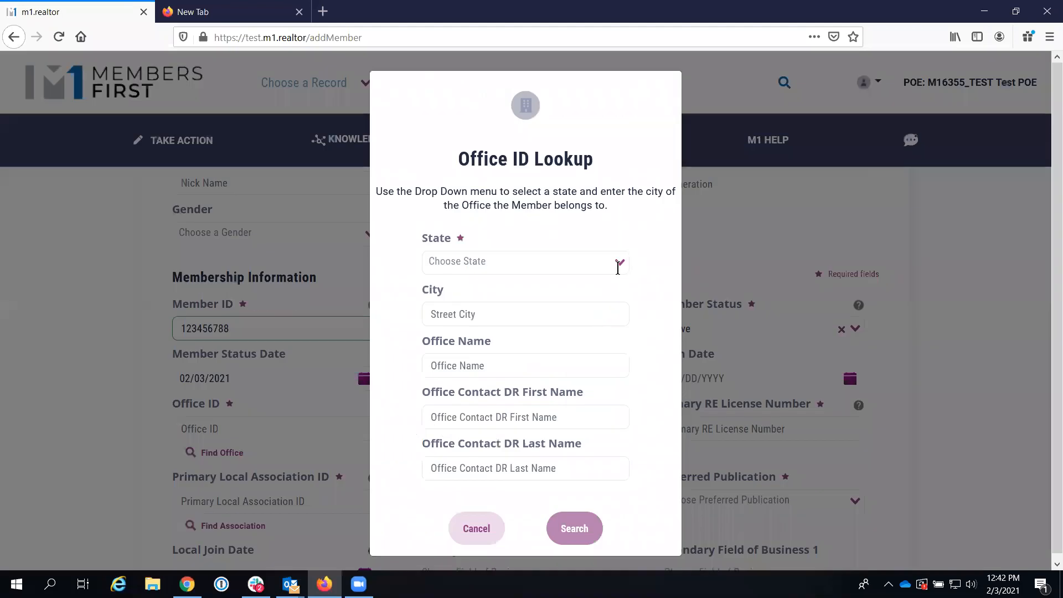
Step: Search NEW YORK offices and choose 1 Stop Realty Shop L L C as the Office ID
click(618, 268)
drag(620, 297, 610, 414)
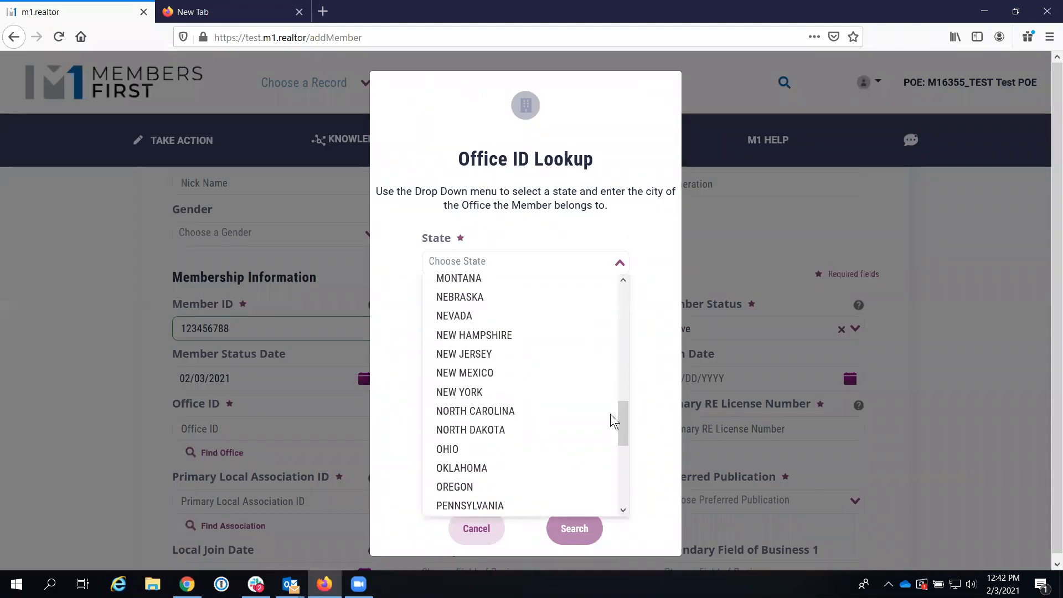
click(468, 397)
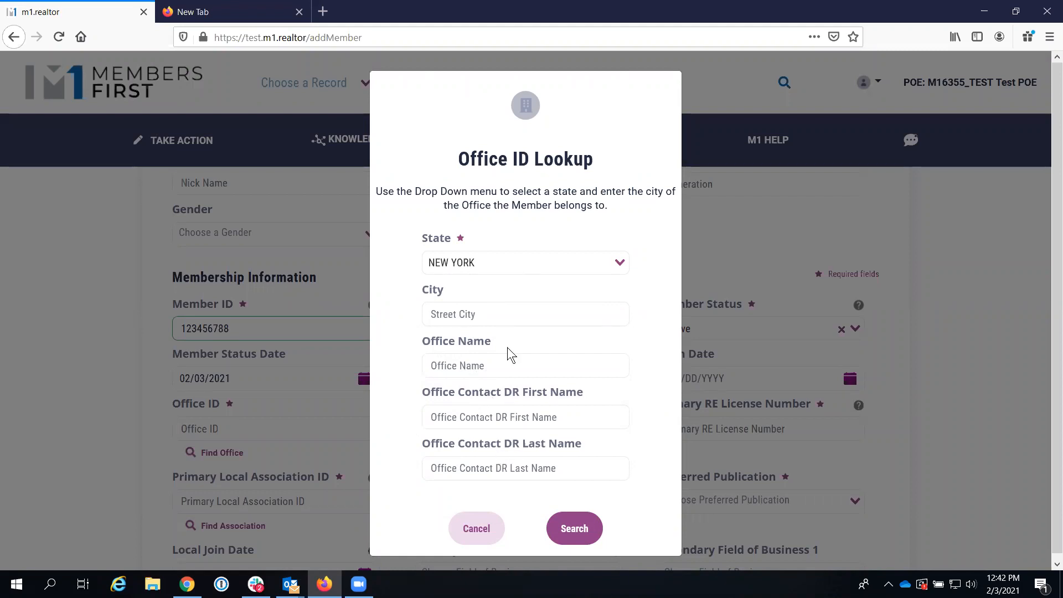
click(579, 539)
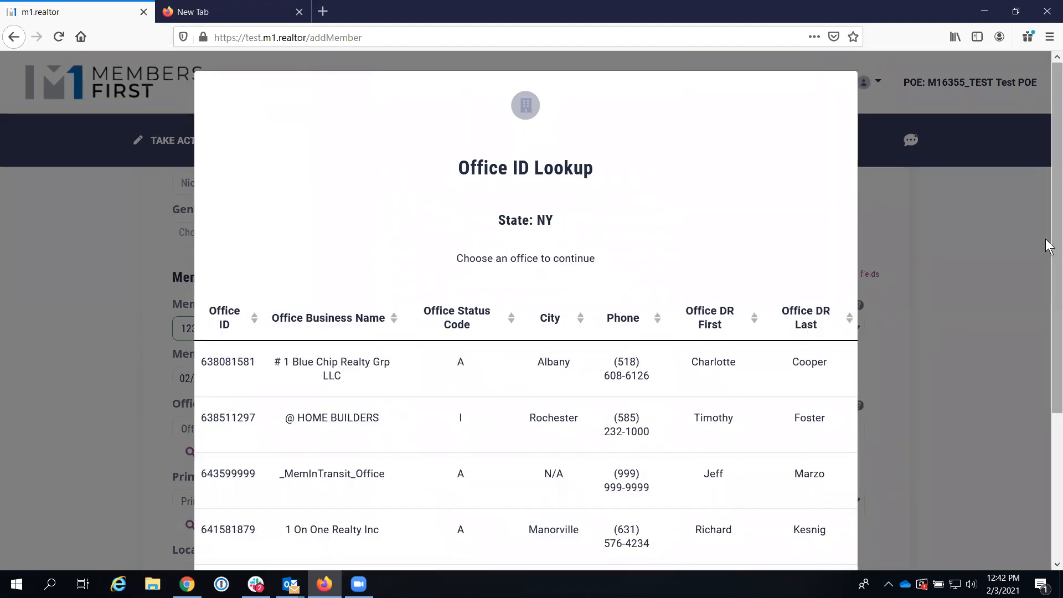
scroll(1049, 272, down, 3)
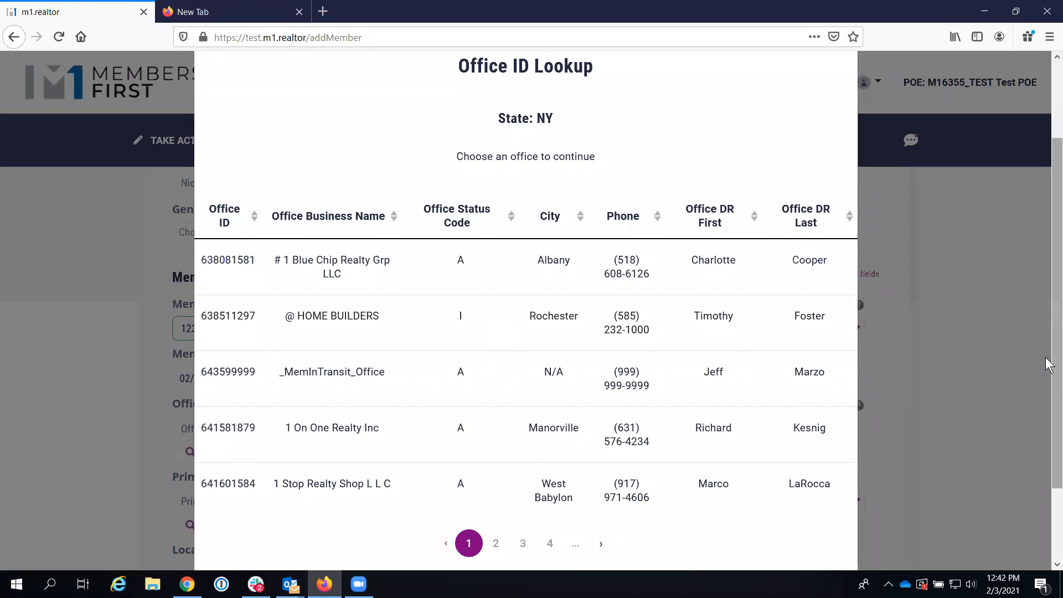
drag(1048, 363, 1048, 404)
click(317, 434)
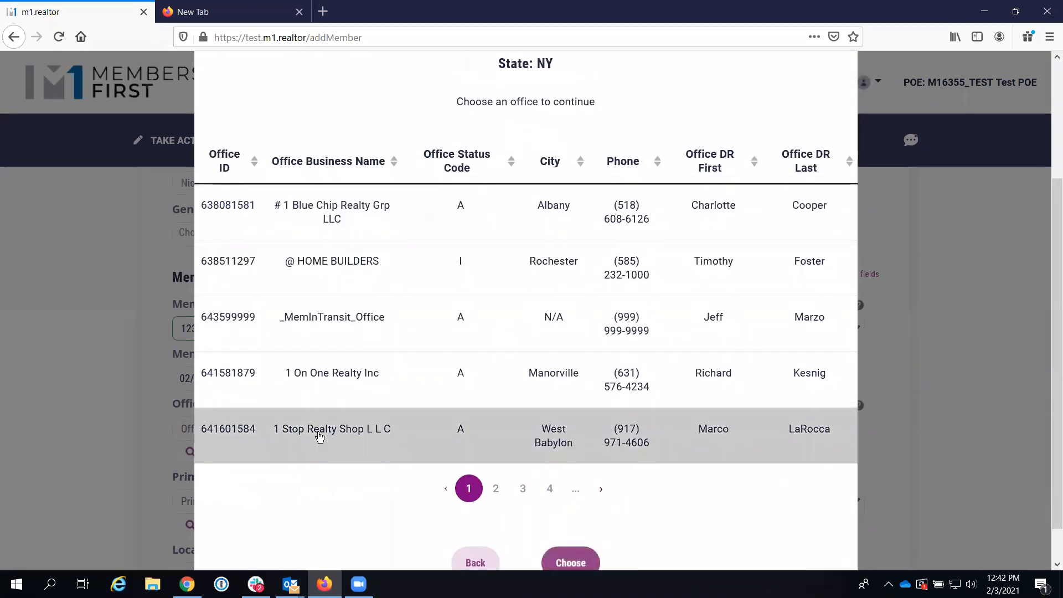
click(570, 562)
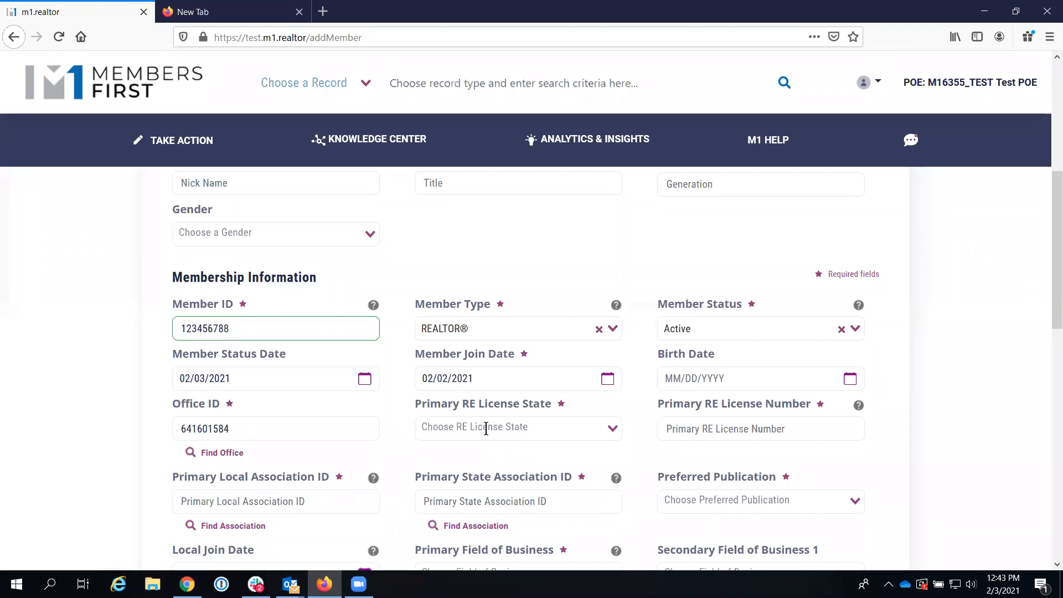
Step: Set the primary RE license state to NEW YORK and begin typing a license number
click(613, 428)
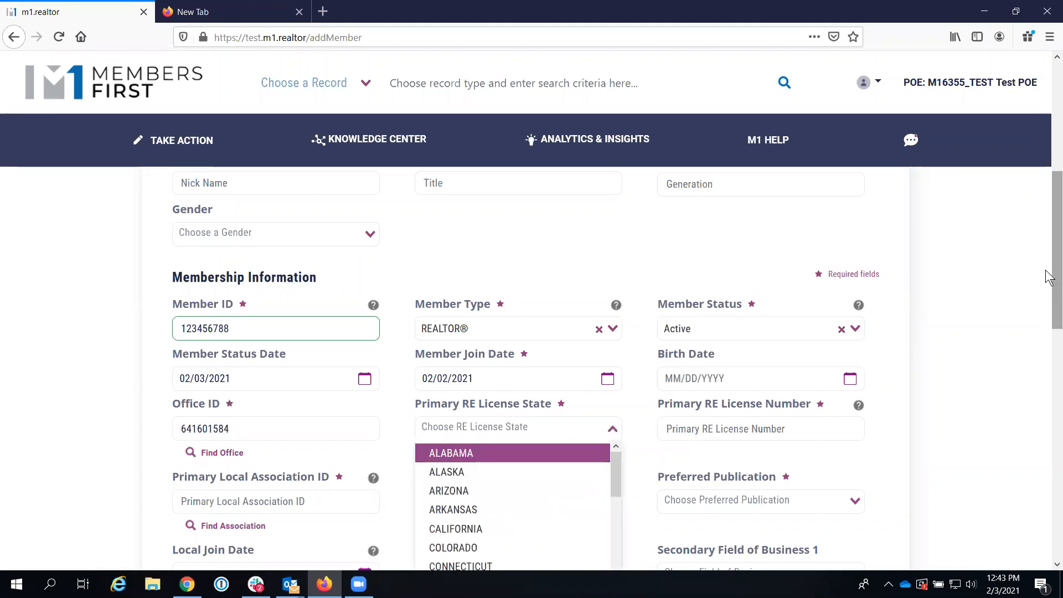
scroll(1049, 293, down, 2)
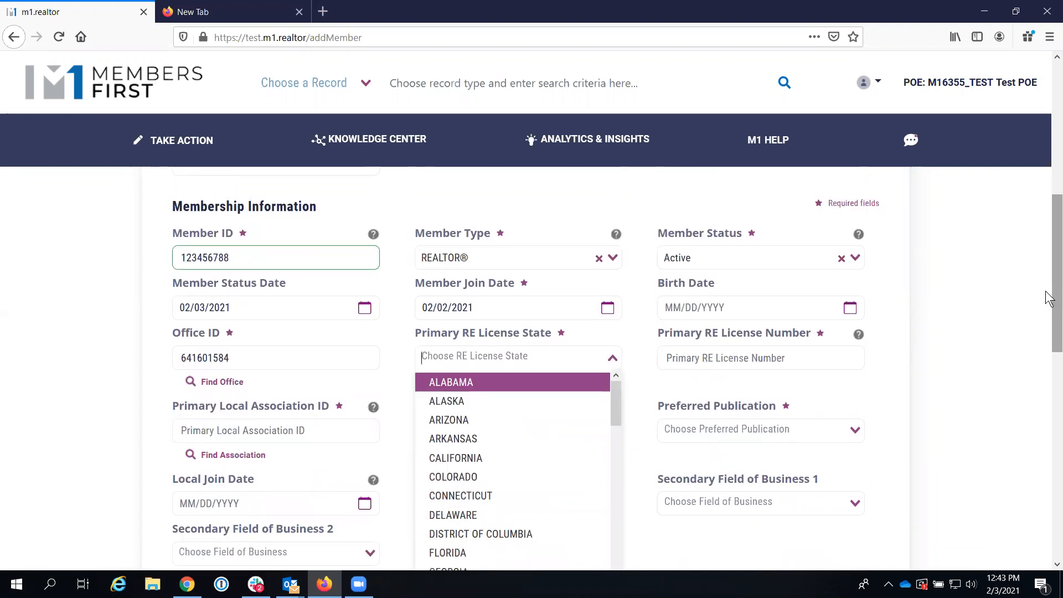
drag(615, 394, 610, 504)
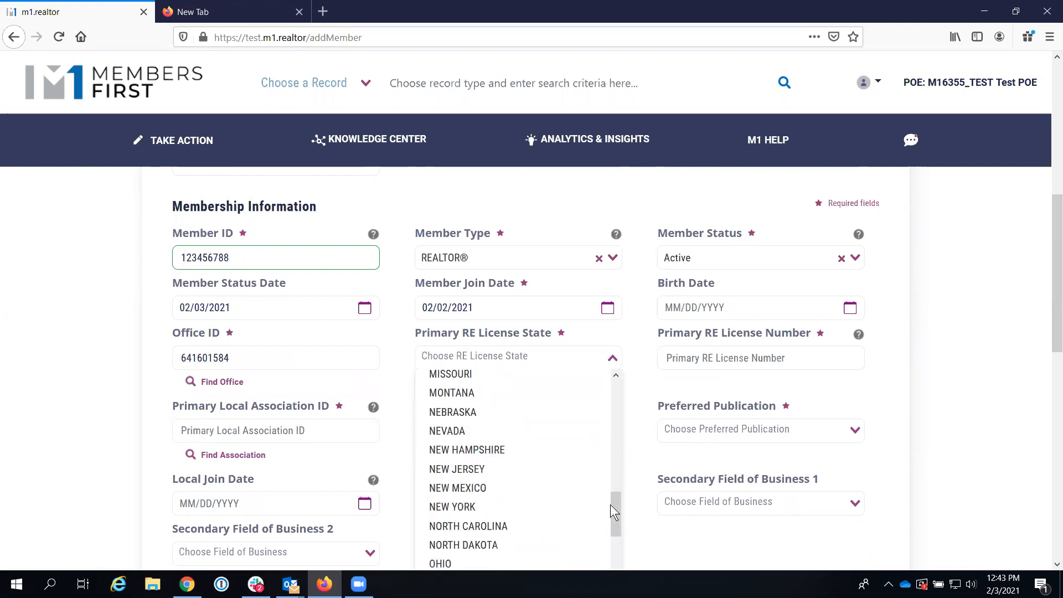
click(498, 515)
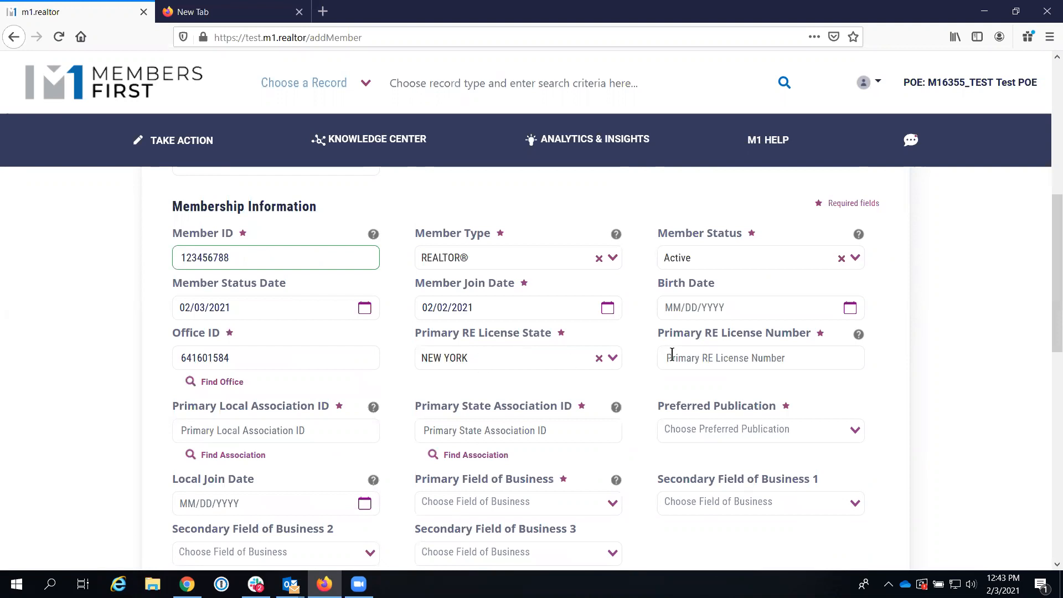
click(675, 359)
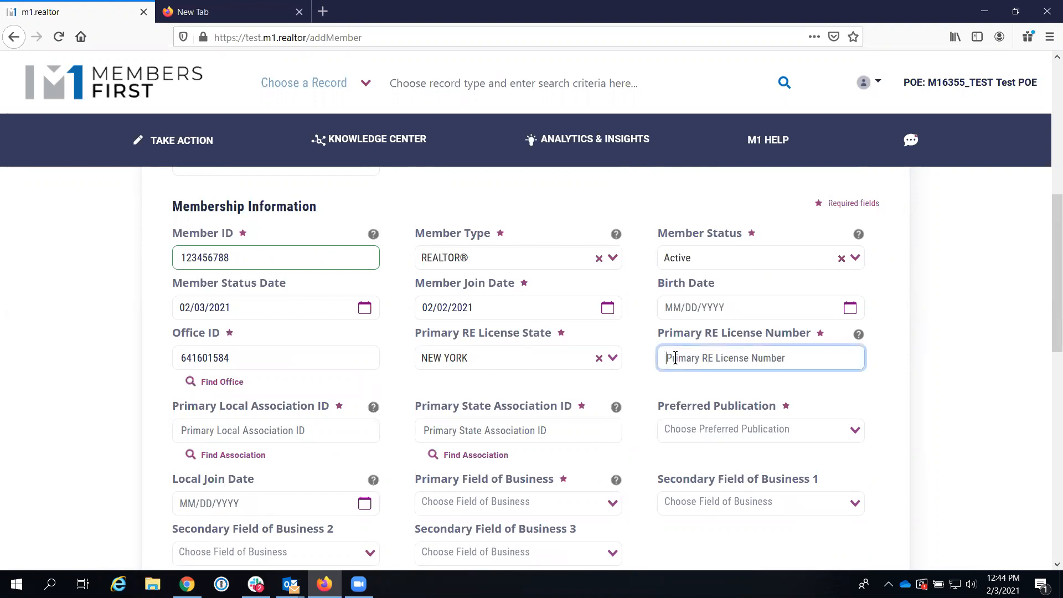
text(A)
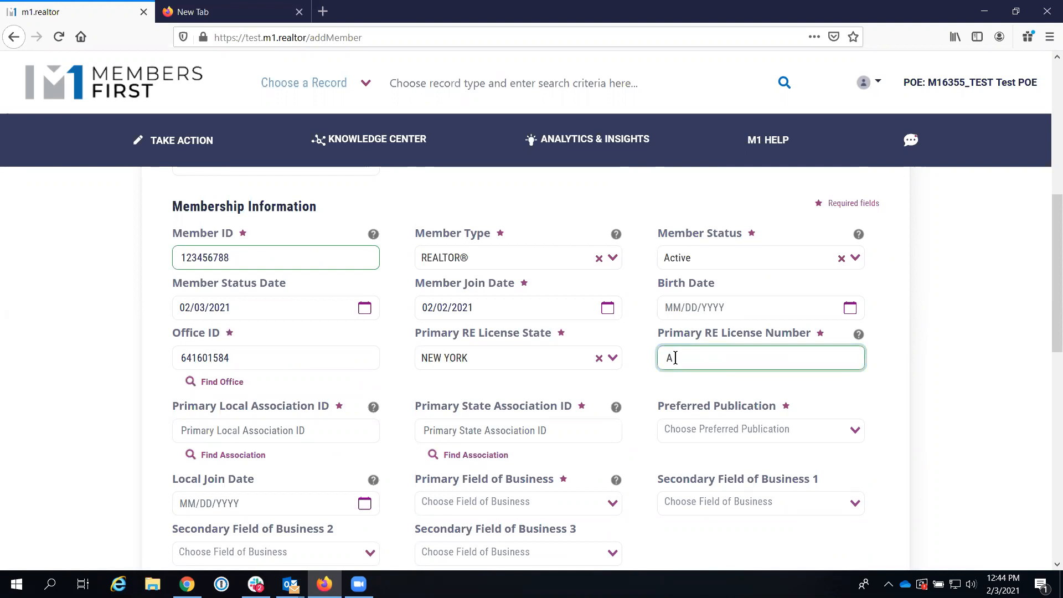
text(145)
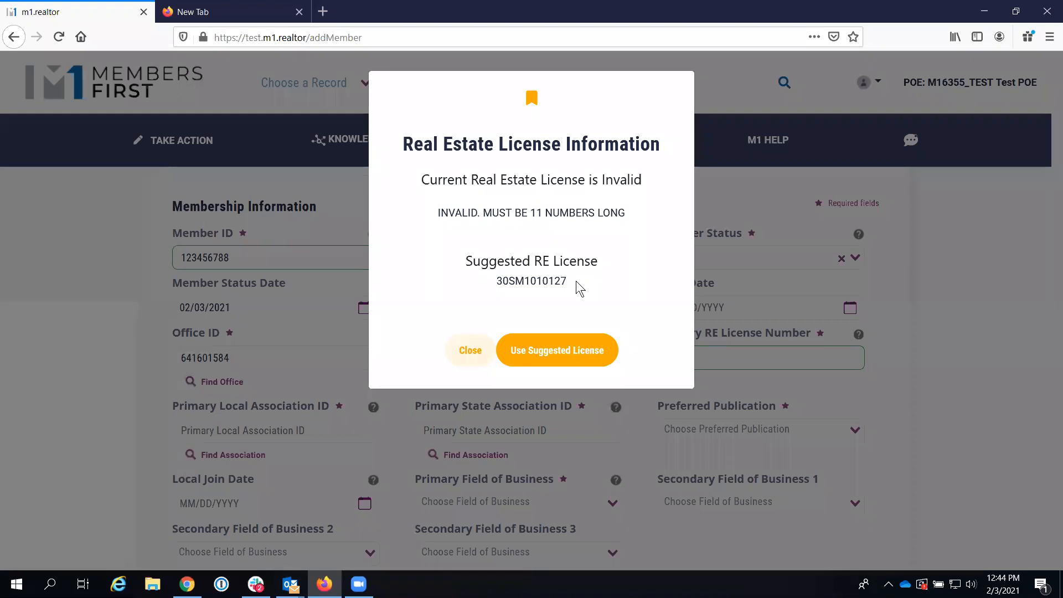
Step: Retype an 11-digit license number and accept the suggested valid license
click(475, 351)
text(66666666666)
key(Tab)
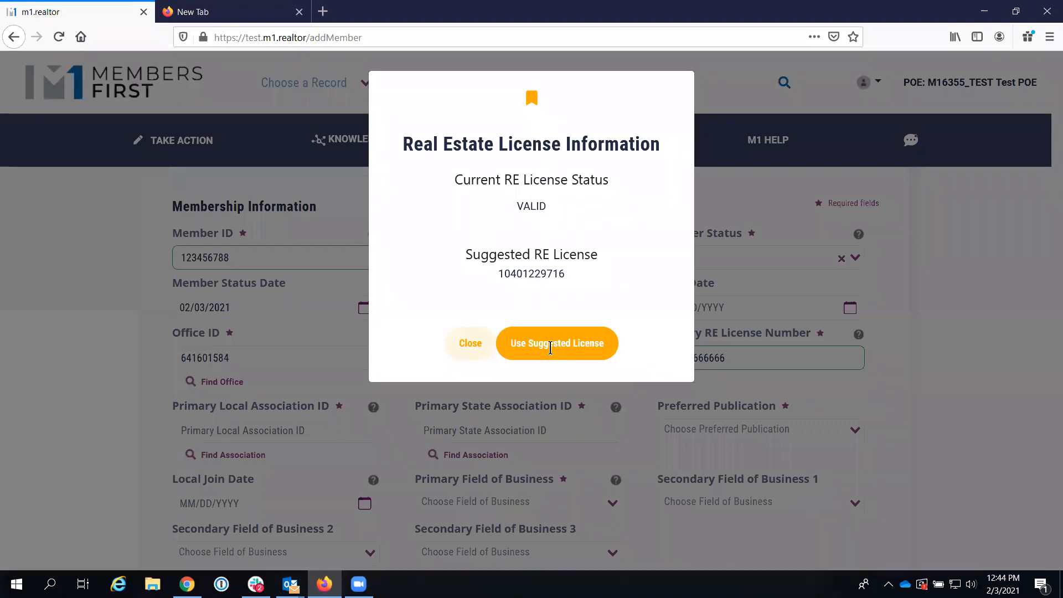
click(550, 346)
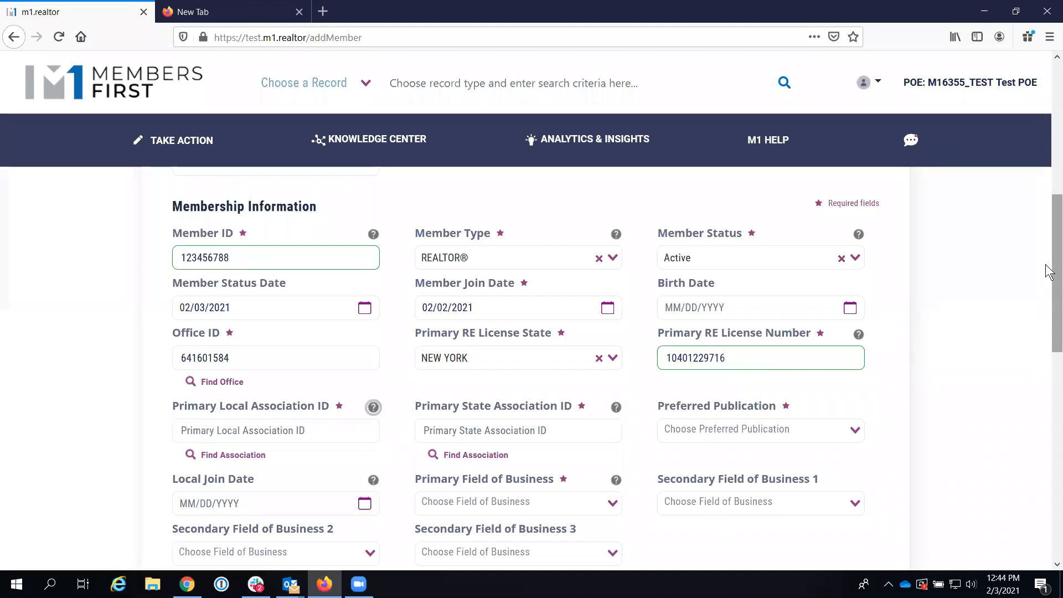
drag(1049, 277, 1021, 380)
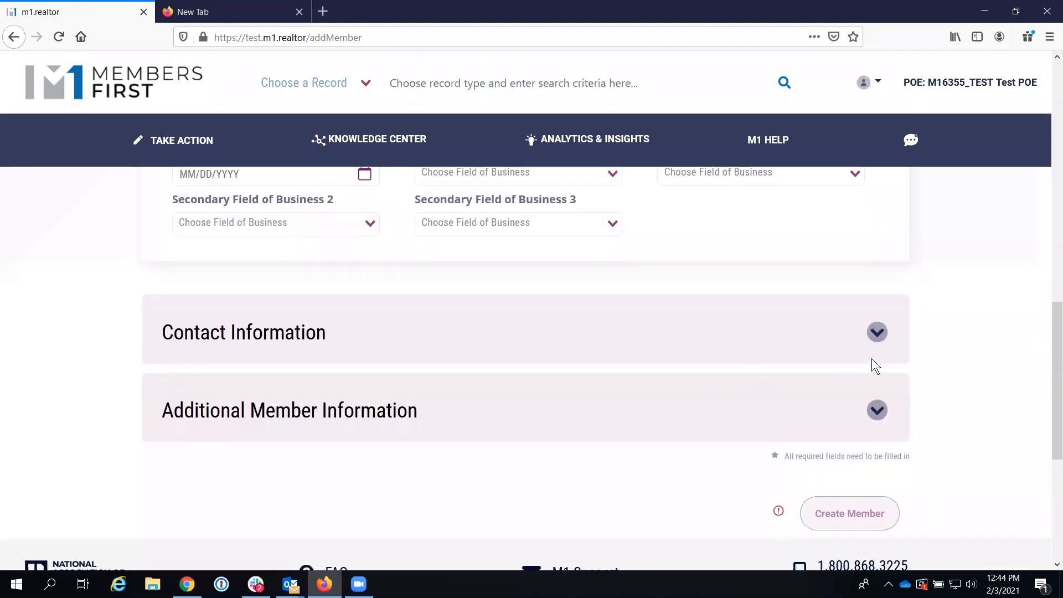
Step: Expand the contact information and enter '430 N Michigan AVe' as the home street address
click(878, 335)
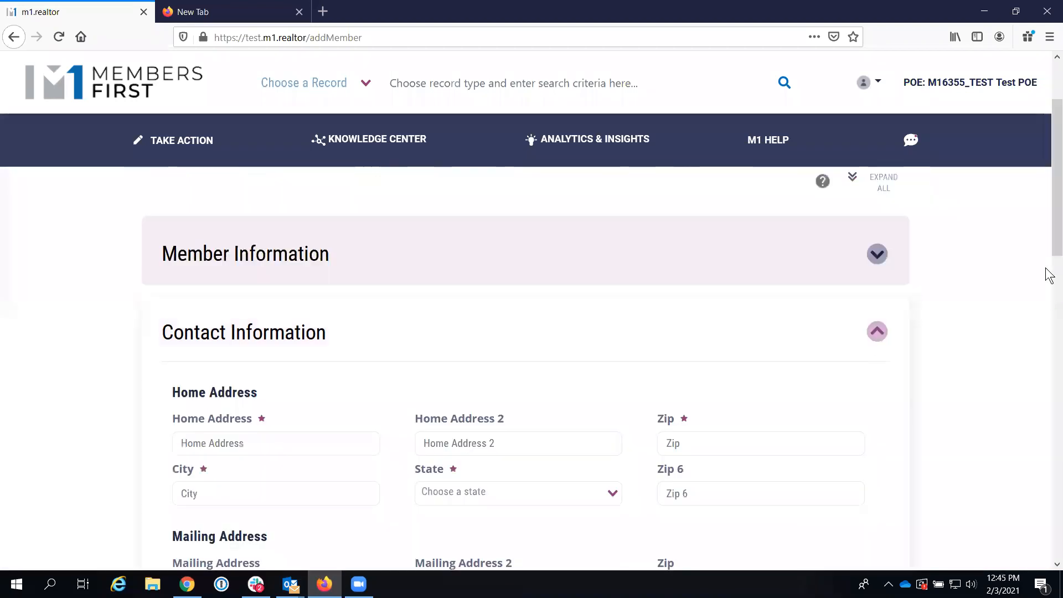
drag(1053, 255, 887, 305)
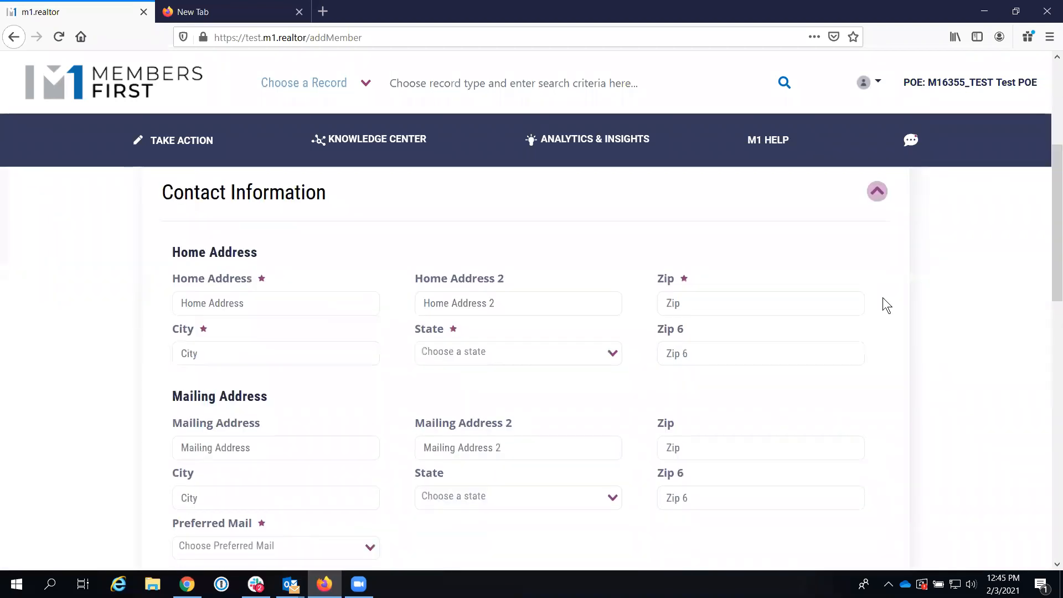
click(257, 300)
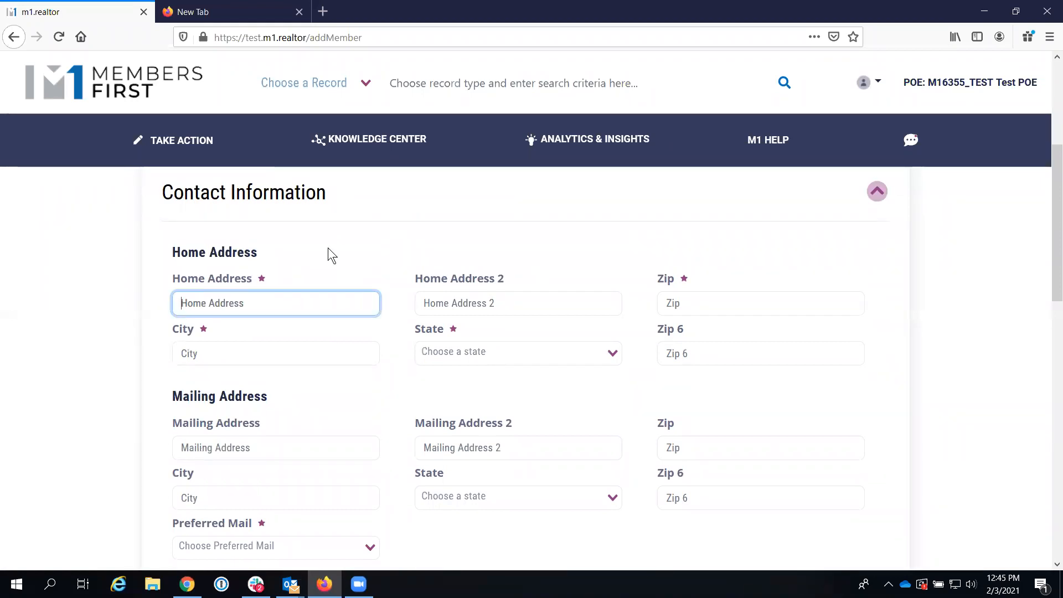
text(2300)
key(BackSpace)
key(BackSpace)
key(BackSpace)
key(BackSpace)
text(4)
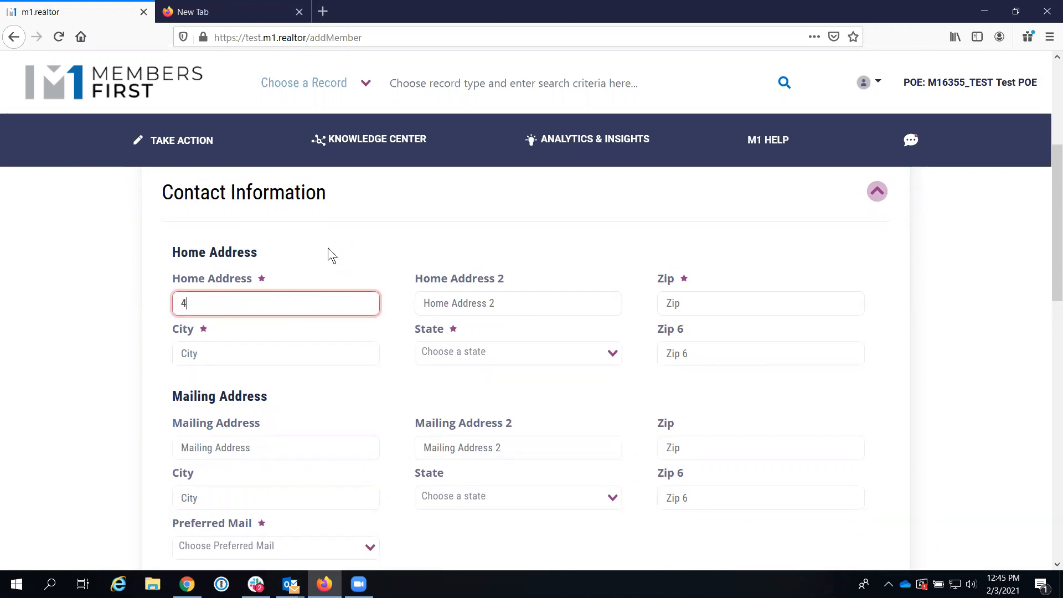
text(30 N Michigan AVe)
Step: Enter zip 60611 and accept USPS's 430 N MICHIGAN AVE, CHICAGO, ILLINOIS 60611-4011
key(Tab)
key(Tab)
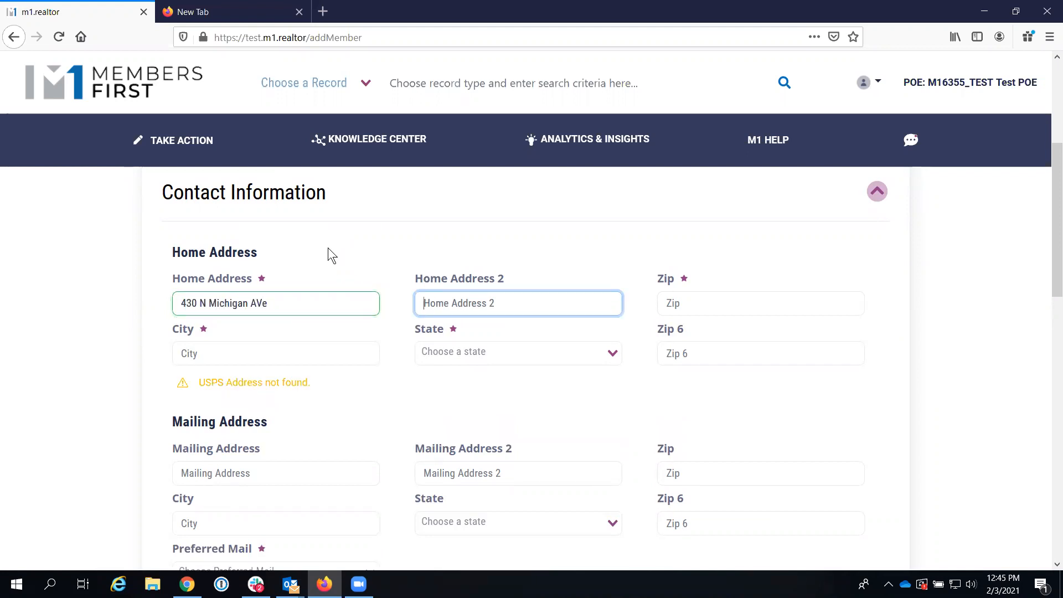
text(60611)
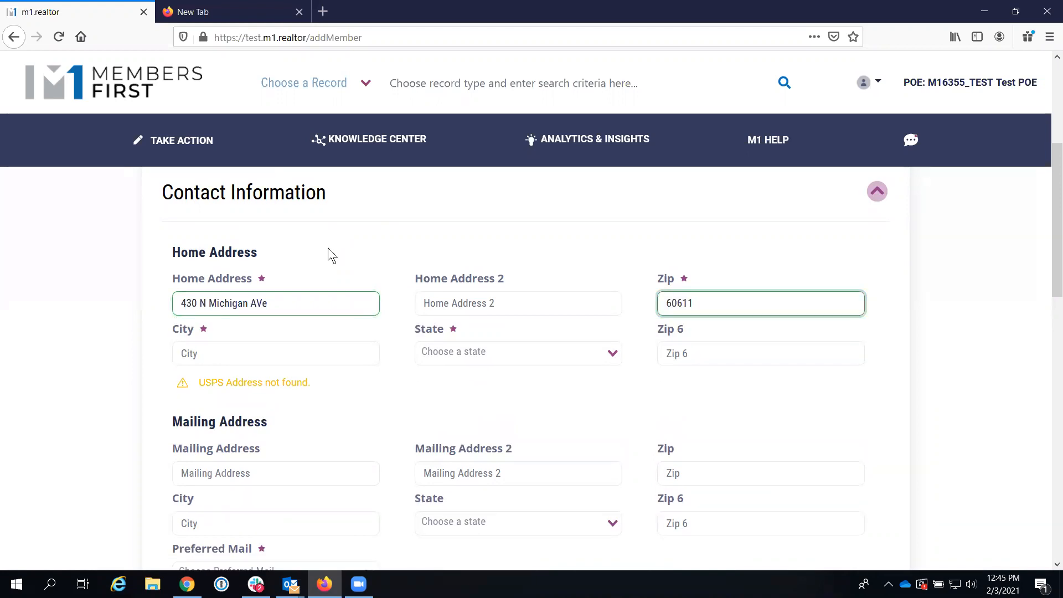
key(Tab)
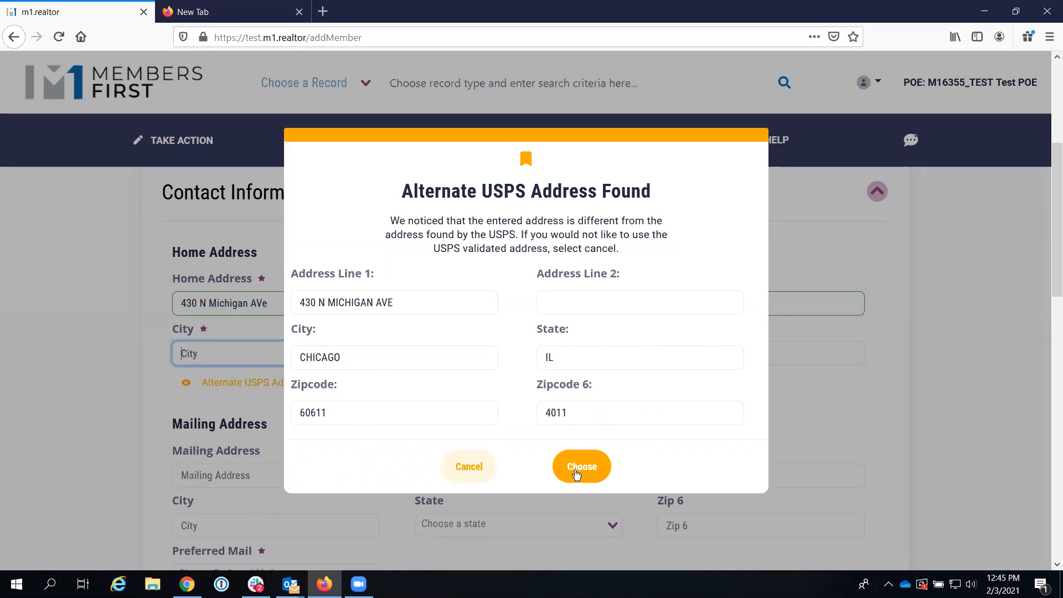
click(580, 474)
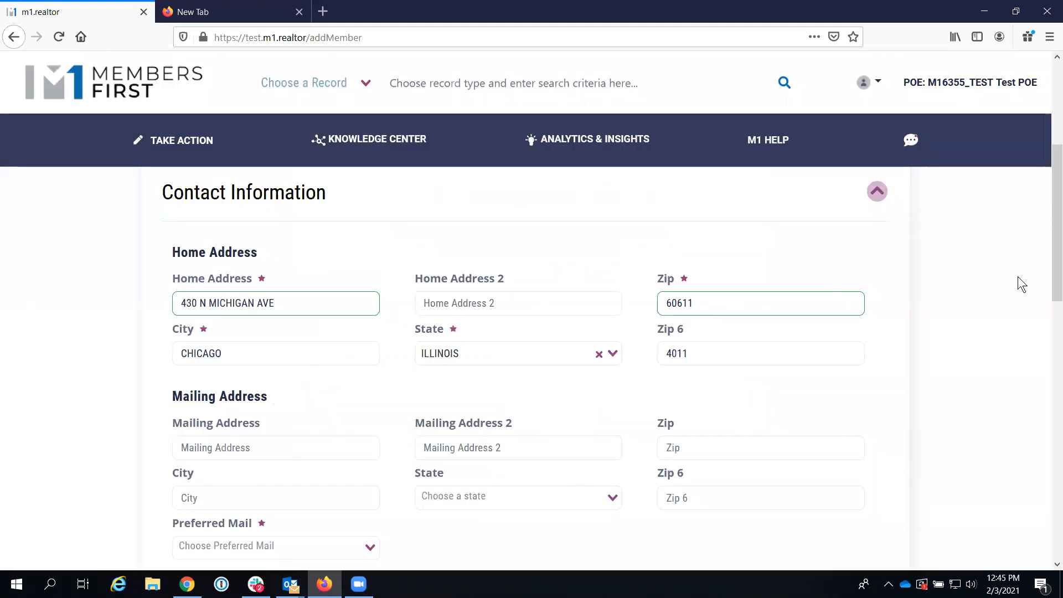
drag(1050, 259, 1050, 373)
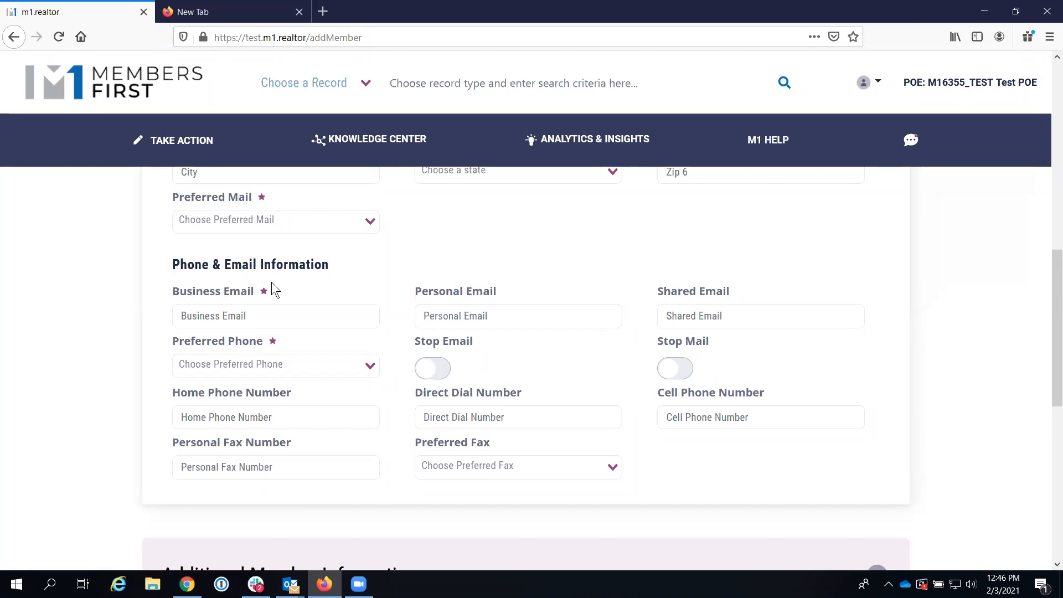
click(264, 306)
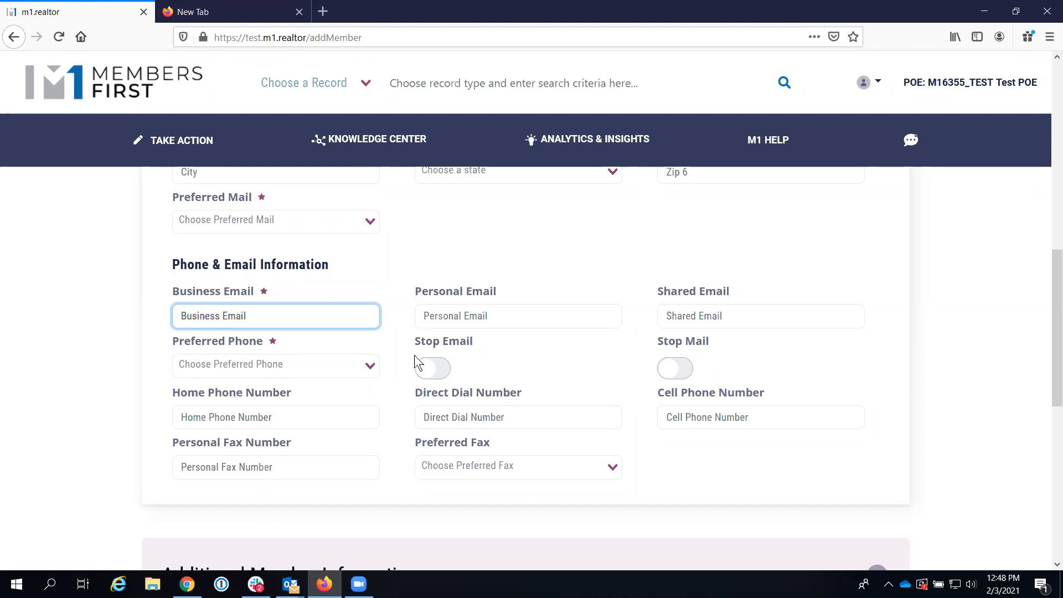
Step: Expand Member Information and show the help text for Member Type
drag(1051, 344, 1045, 192)
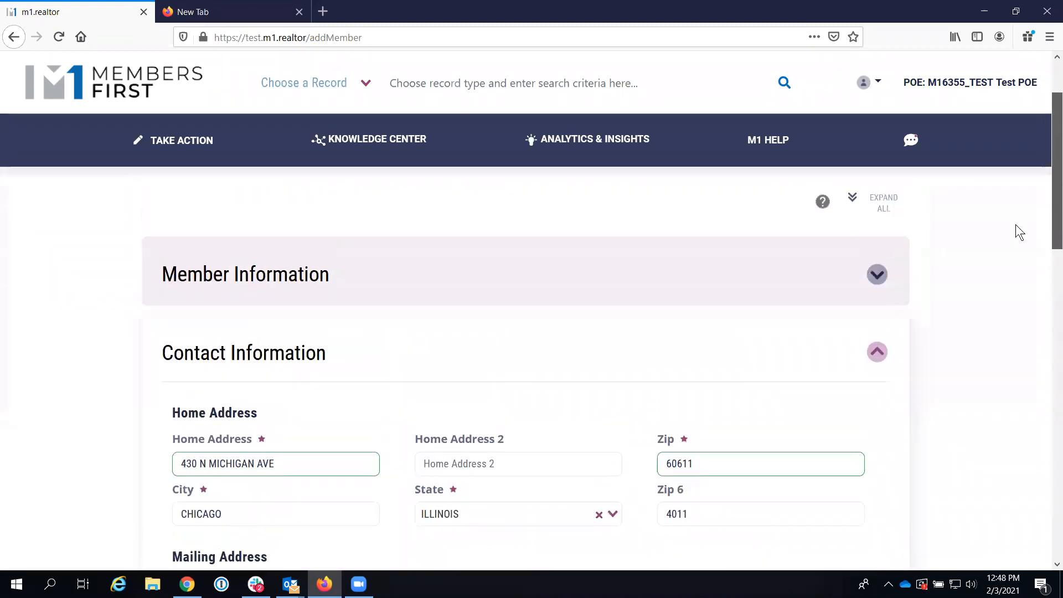
click(876, 275)
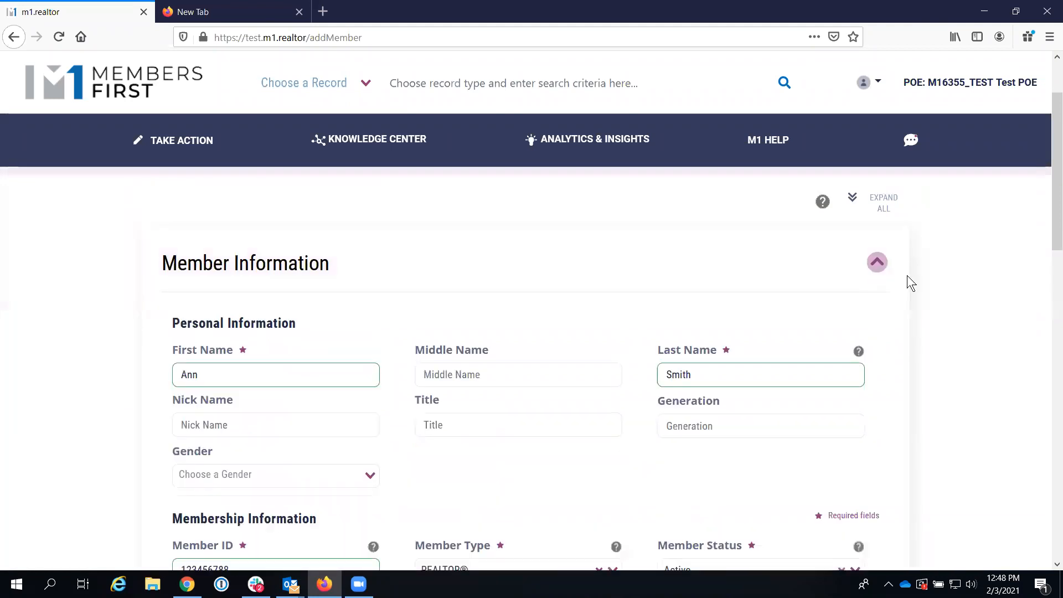
drag(1048, 213, 1039, 333)
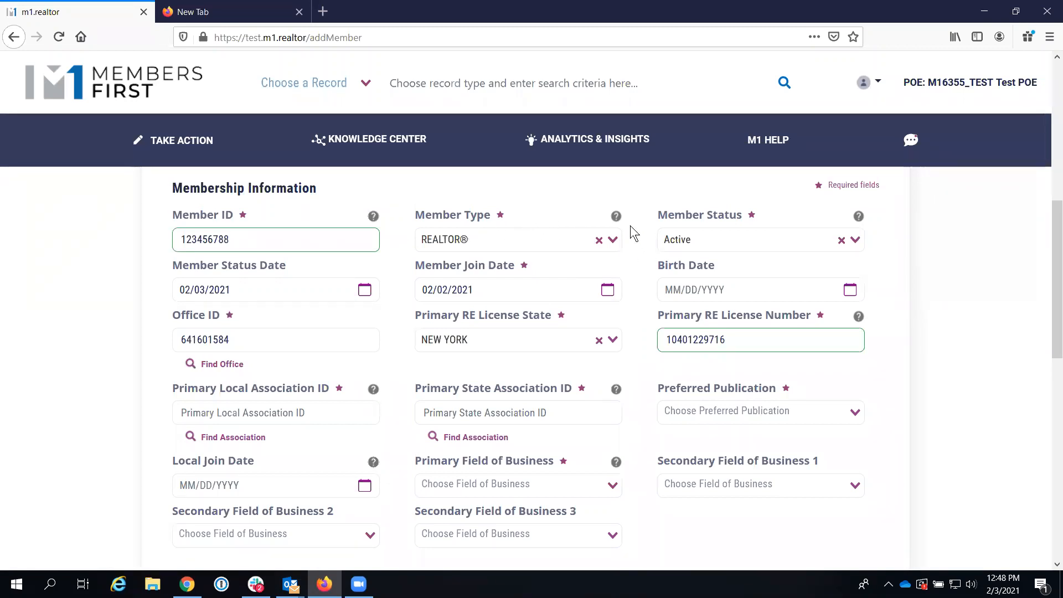
click(616, 216)
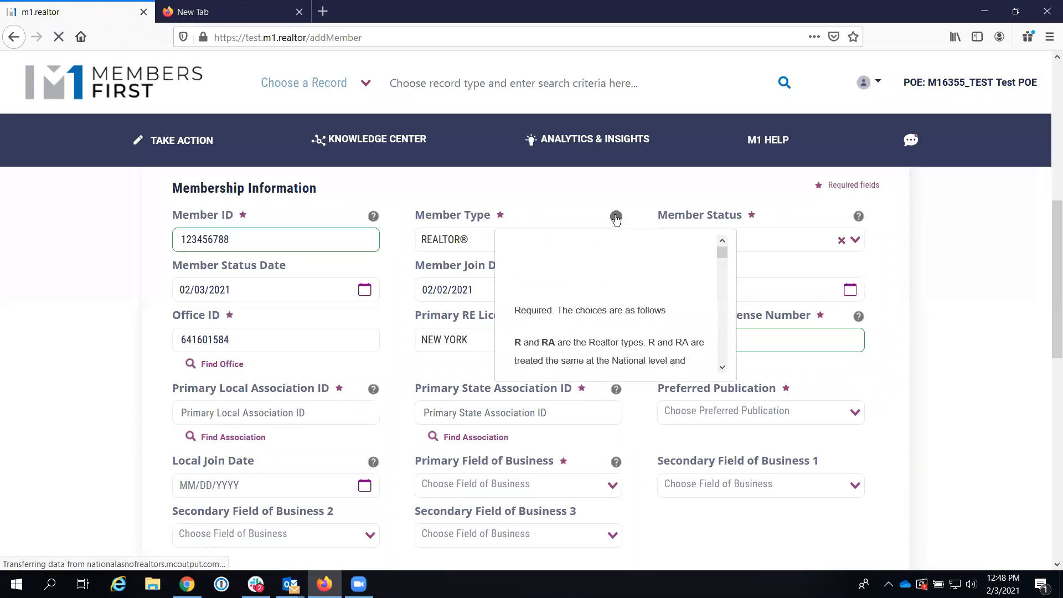
Step: Return to the top and switch to the window with the 'John AND Smith' search results
drag(718, 247, 726, 313)
drag(724, 320, 723, 333)
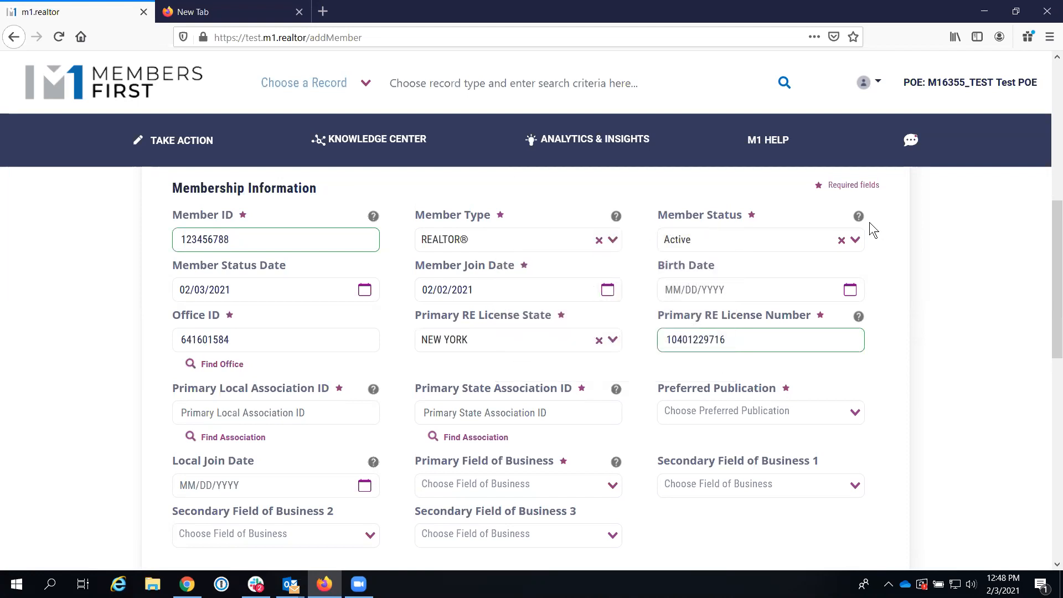
drag(1047, 268, 1047, 127)
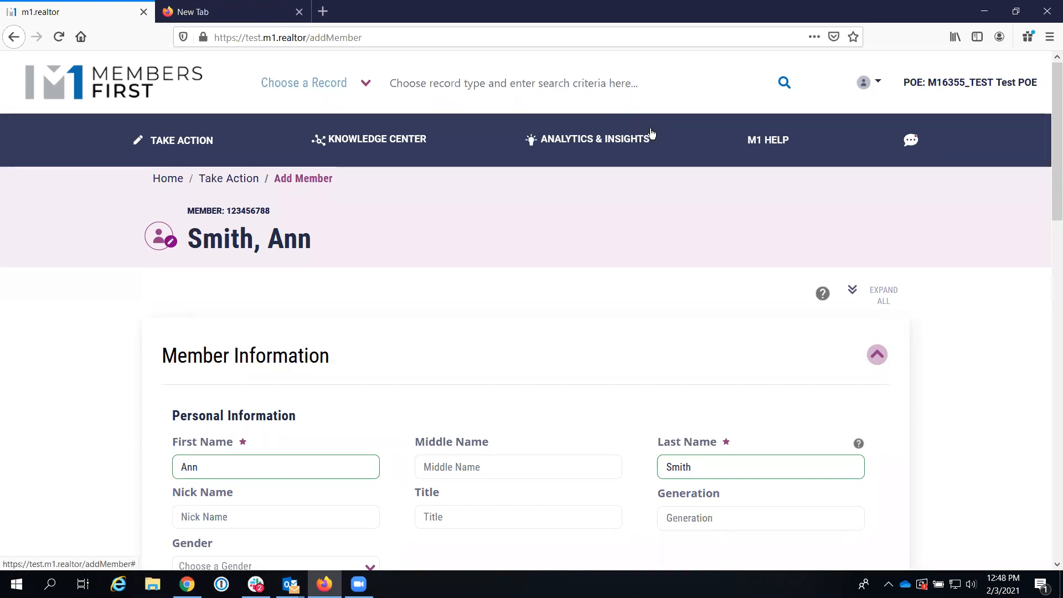
key(alt+Tab)
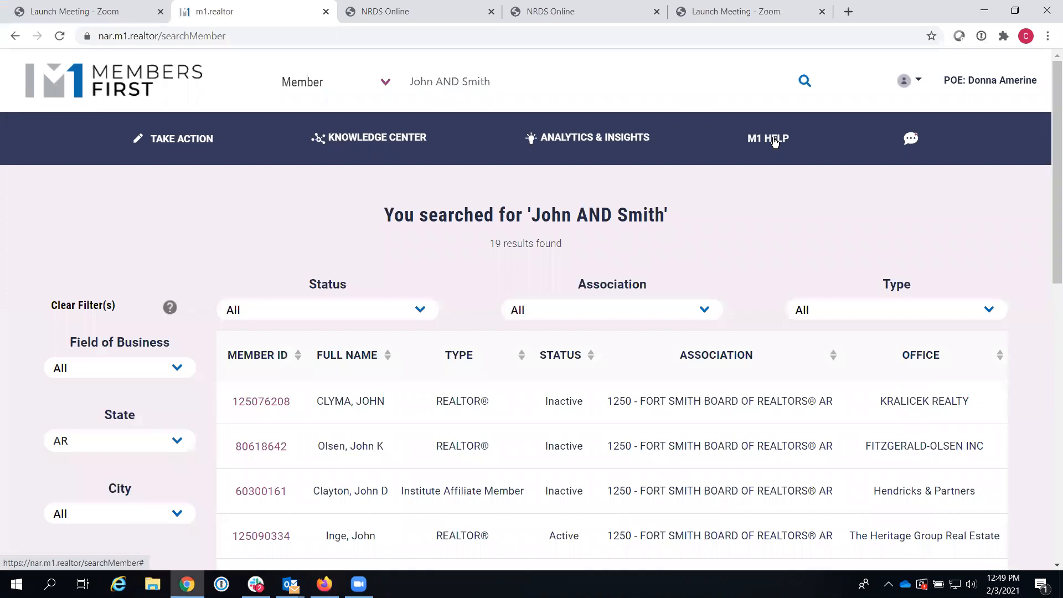
Step: Open the Welcome to M1 help page and browse the M1 User Manual and Quick References Guides lists
click(775, 140)
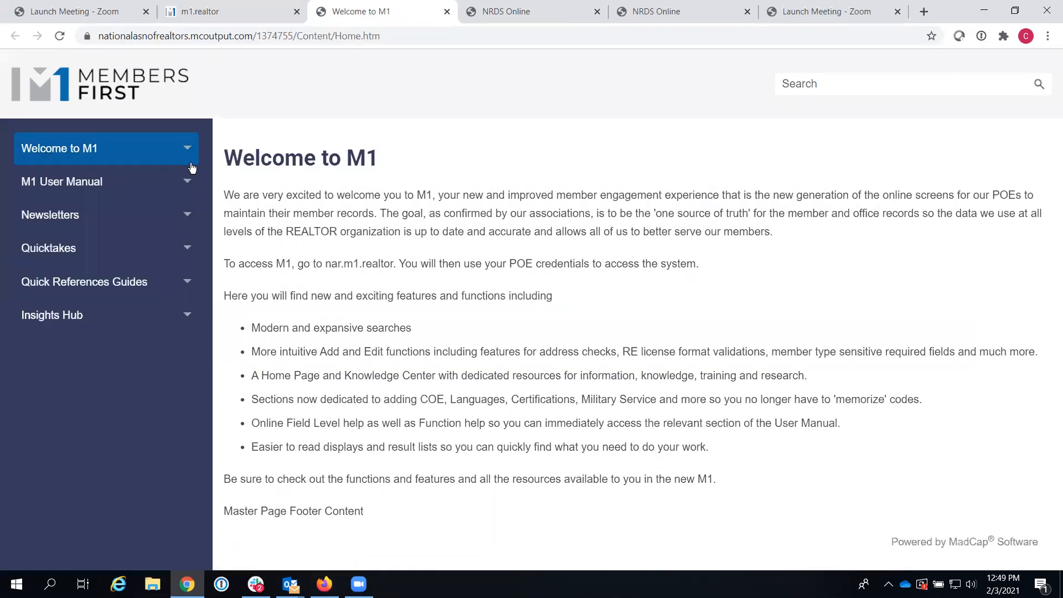
click(189, 183)
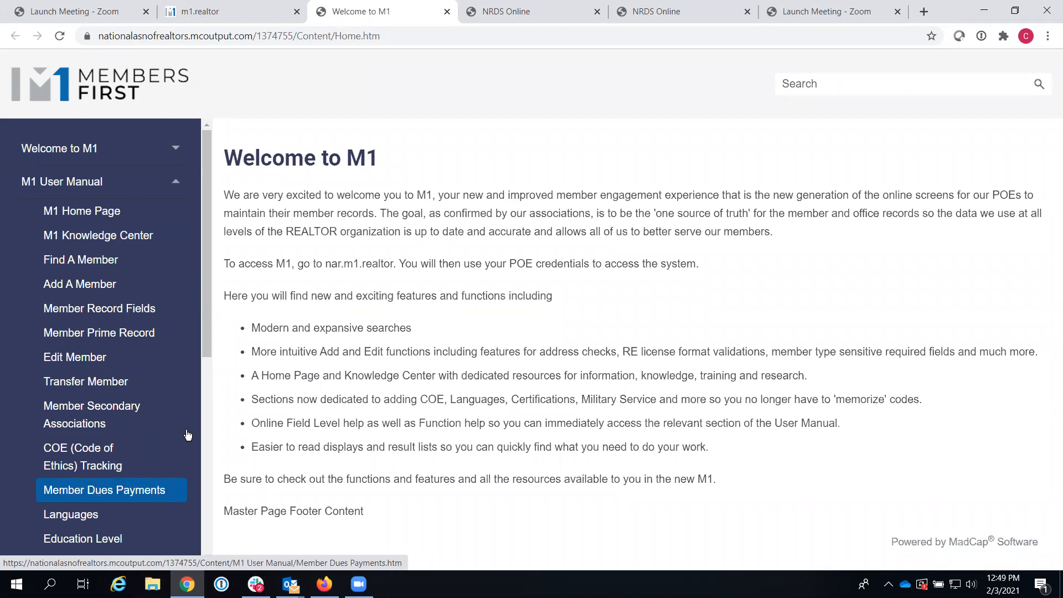
click(183, 184)
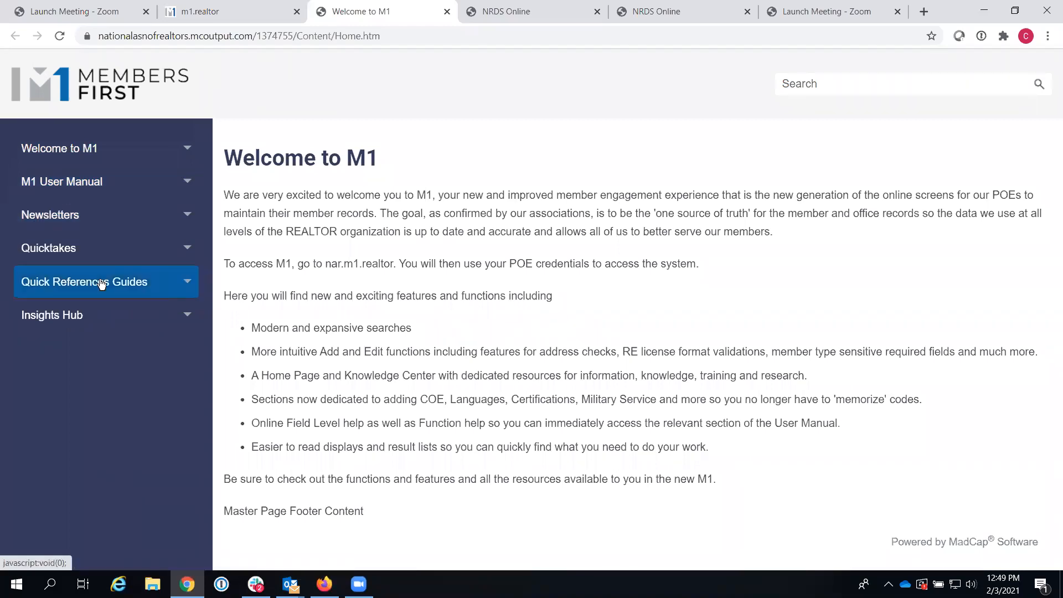
click(190, 284)
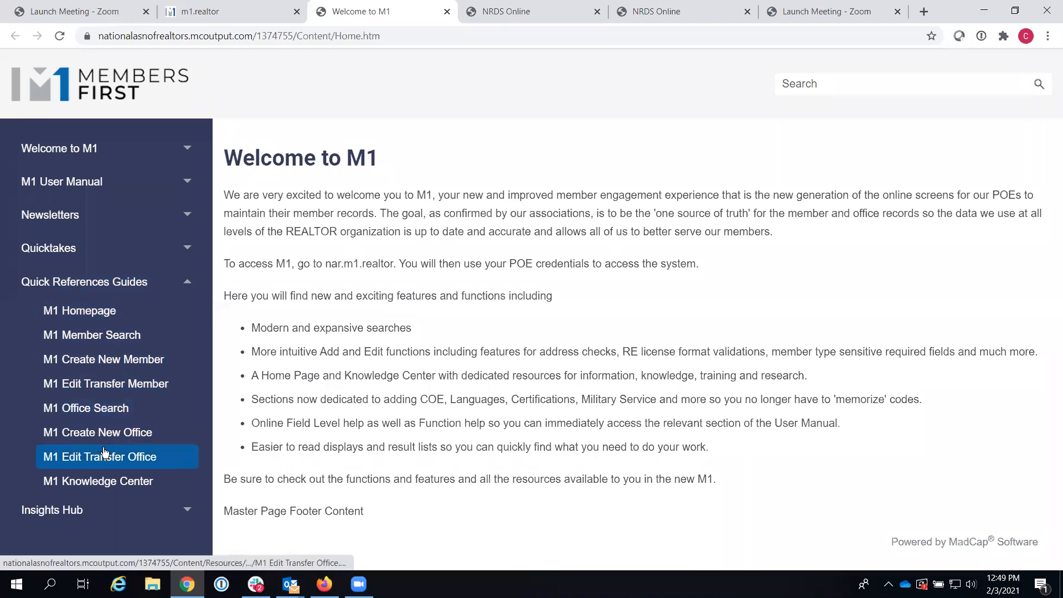
click(185, 281)
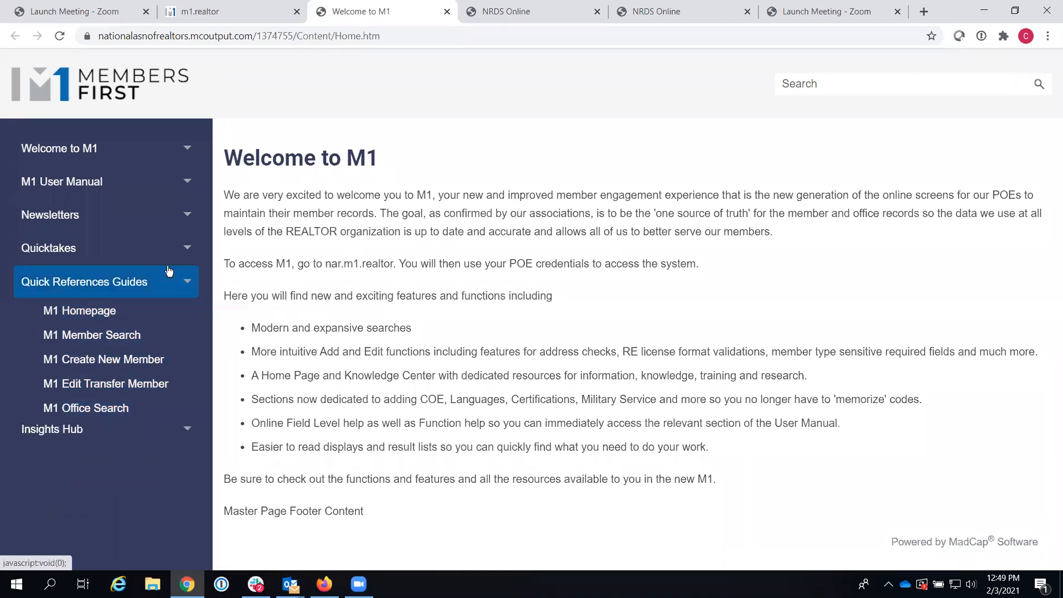
Step: Search the help site for COE, then go back to the Members First search results tab
click(818, 85)
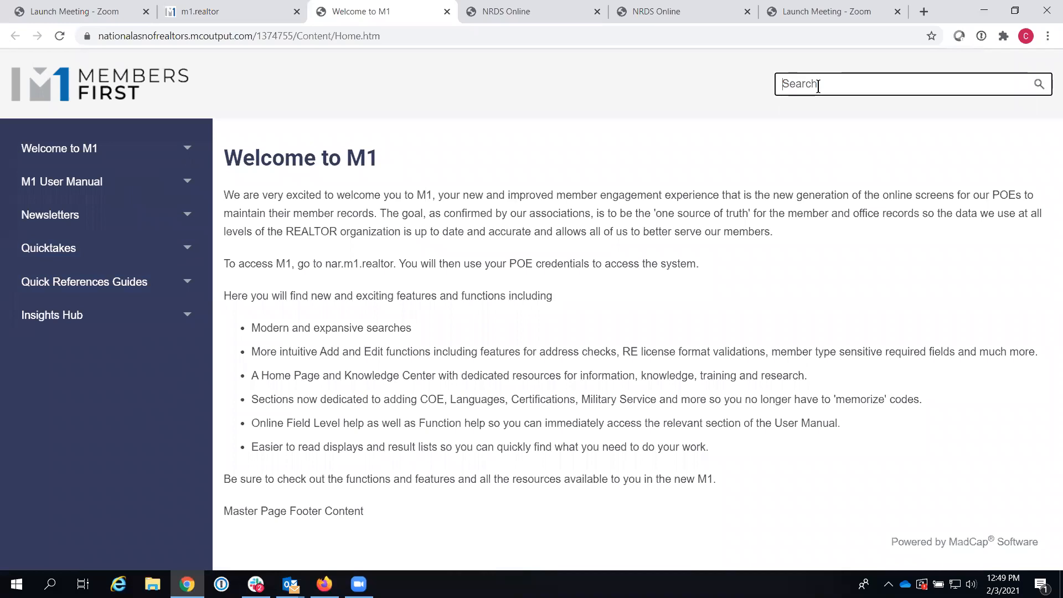
text(COE)
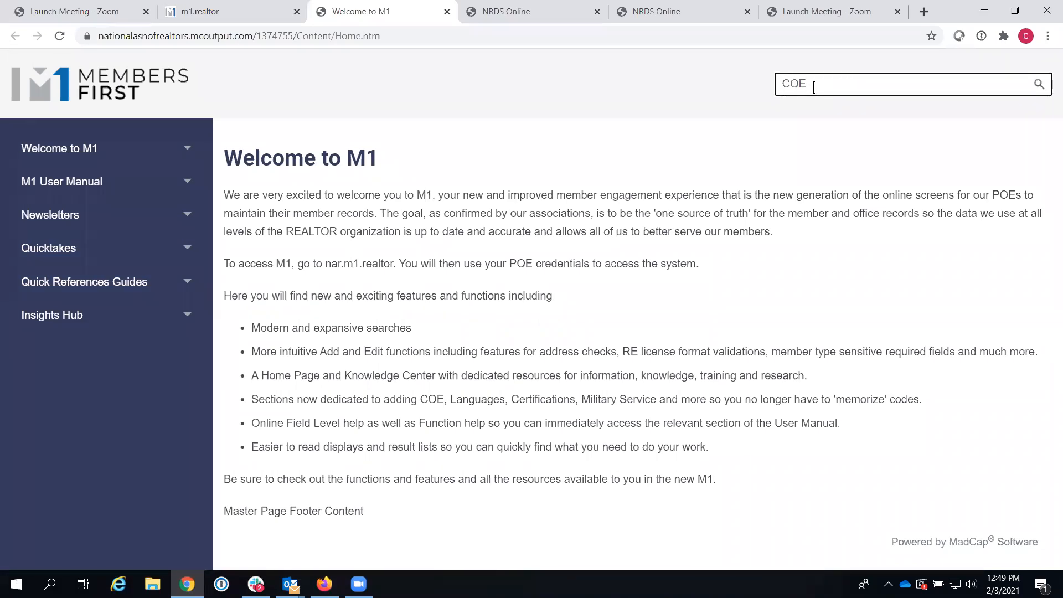
click(1040, 85)
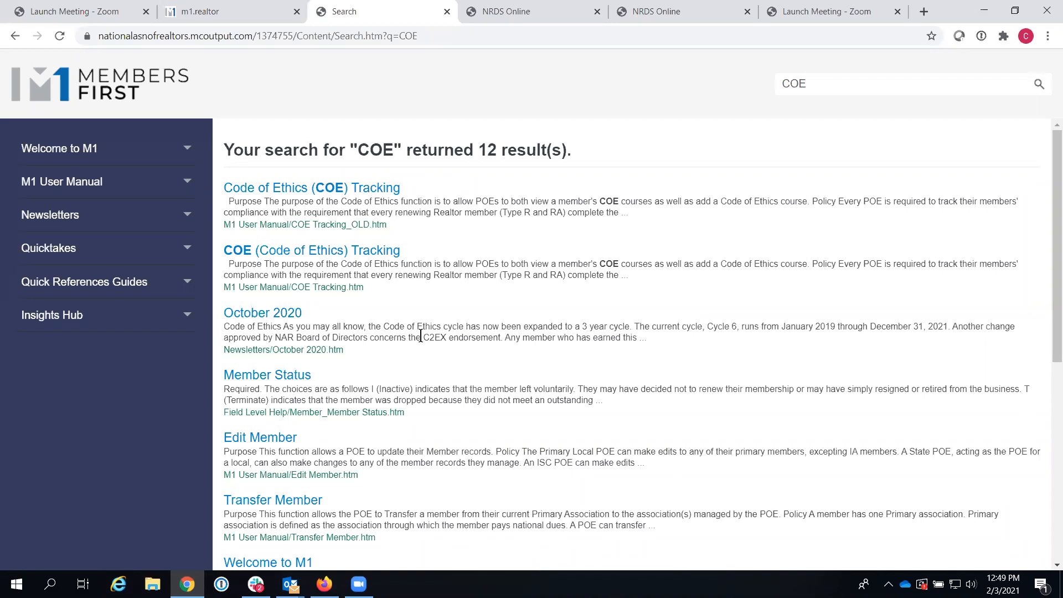
click(192, 12)
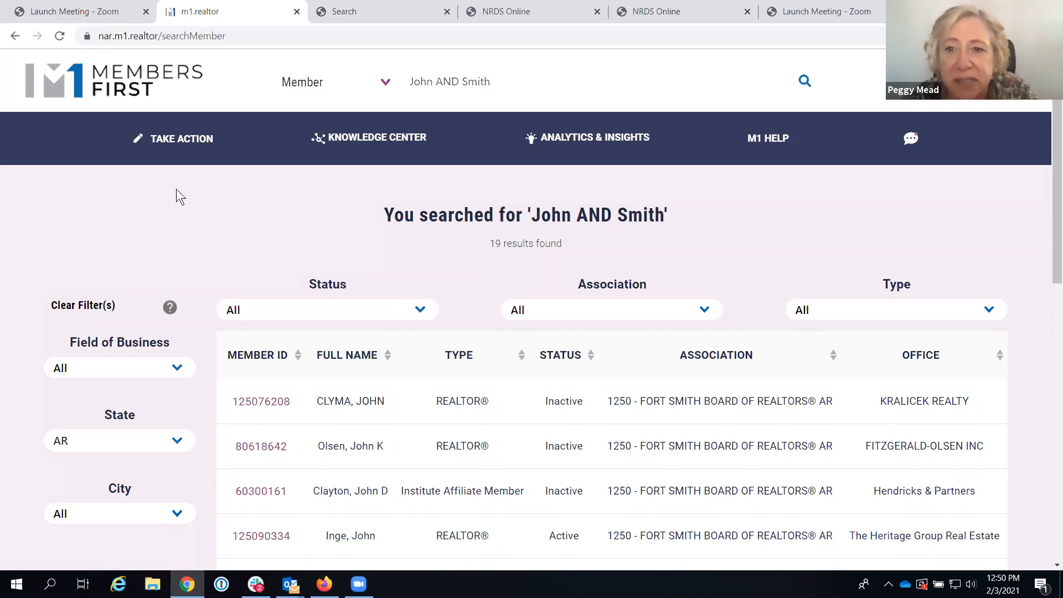
Step: From the Members First home page, look up association ID 1500 in NRDS Online
click(113, 72)
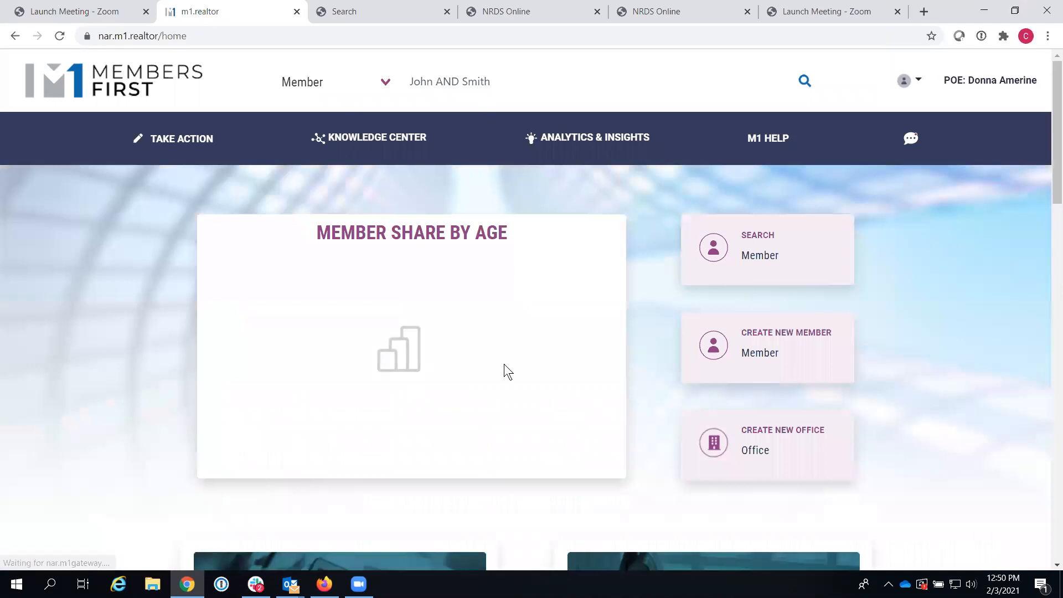
scroll(1047, 268, down, 10)
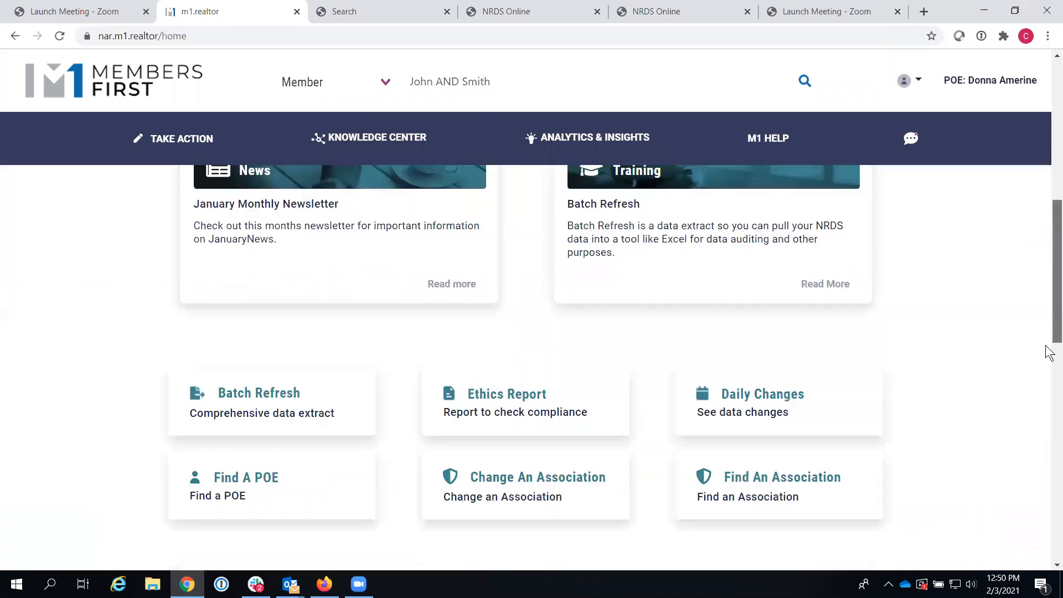
click(757, 356)
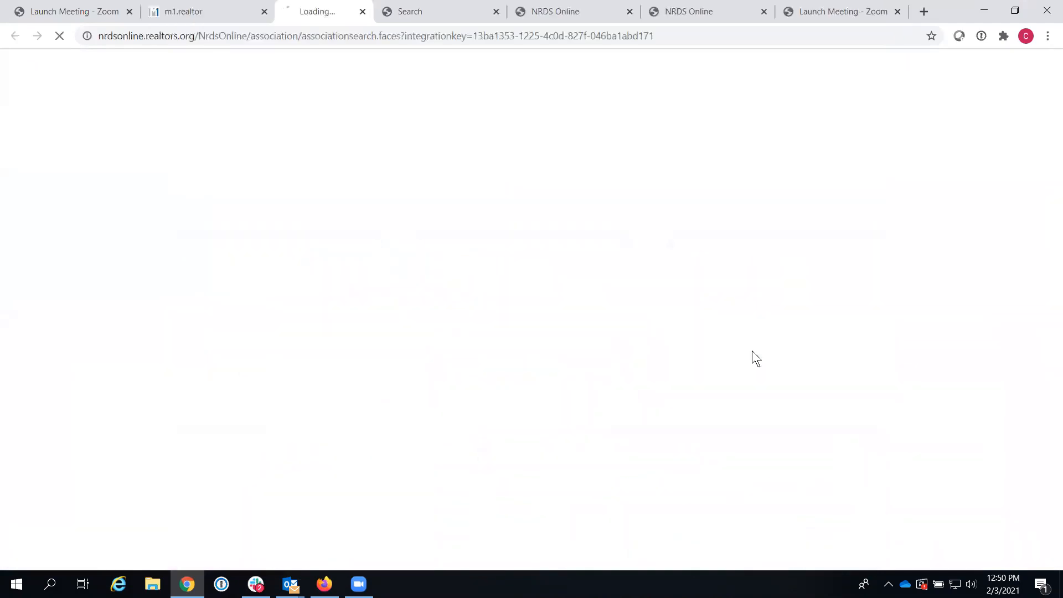
click(341, 268)
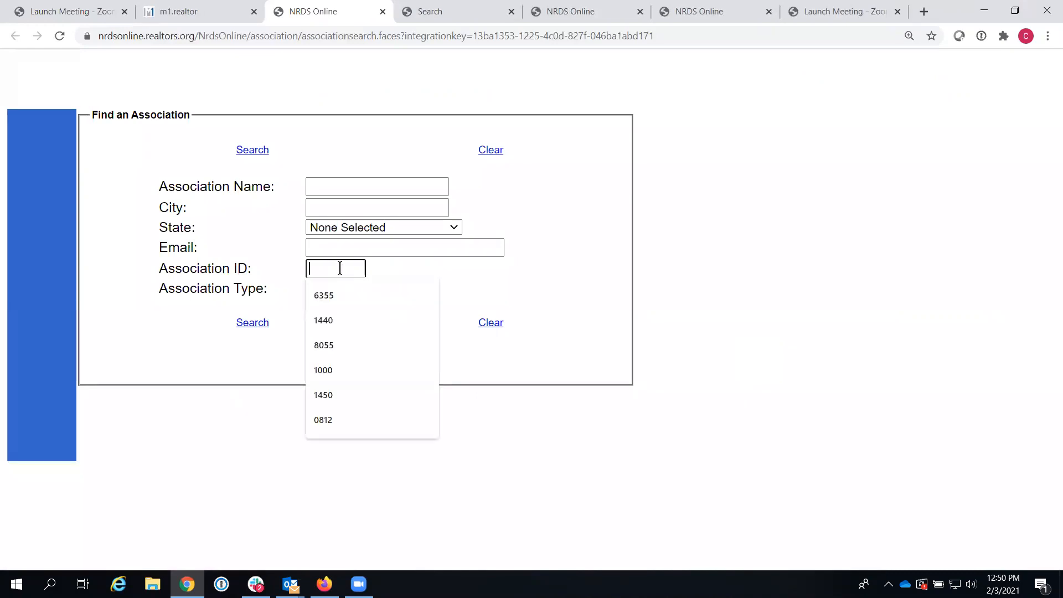
text(1500)
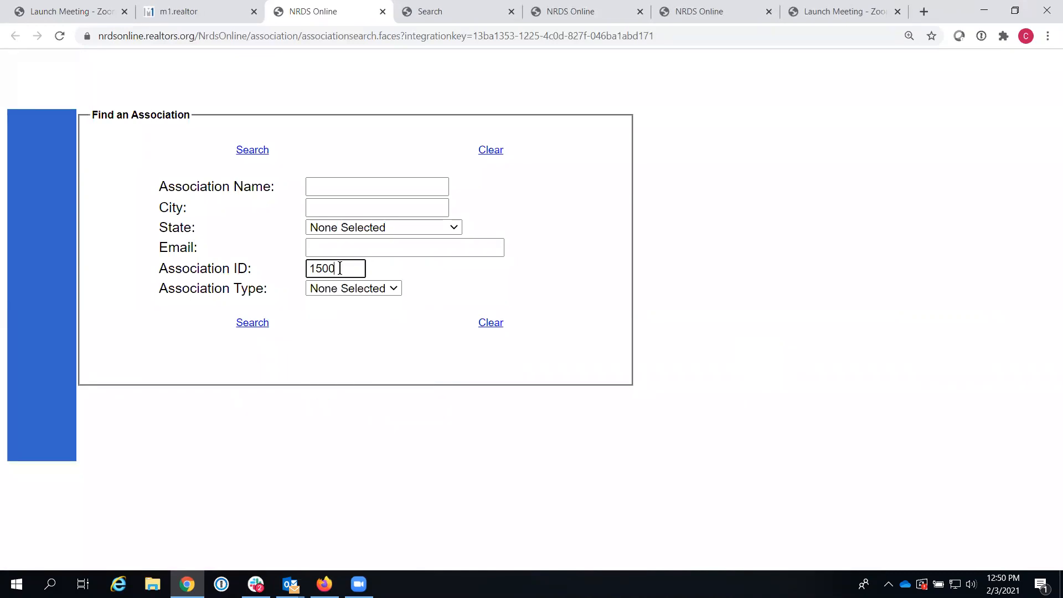
click(259, 325)
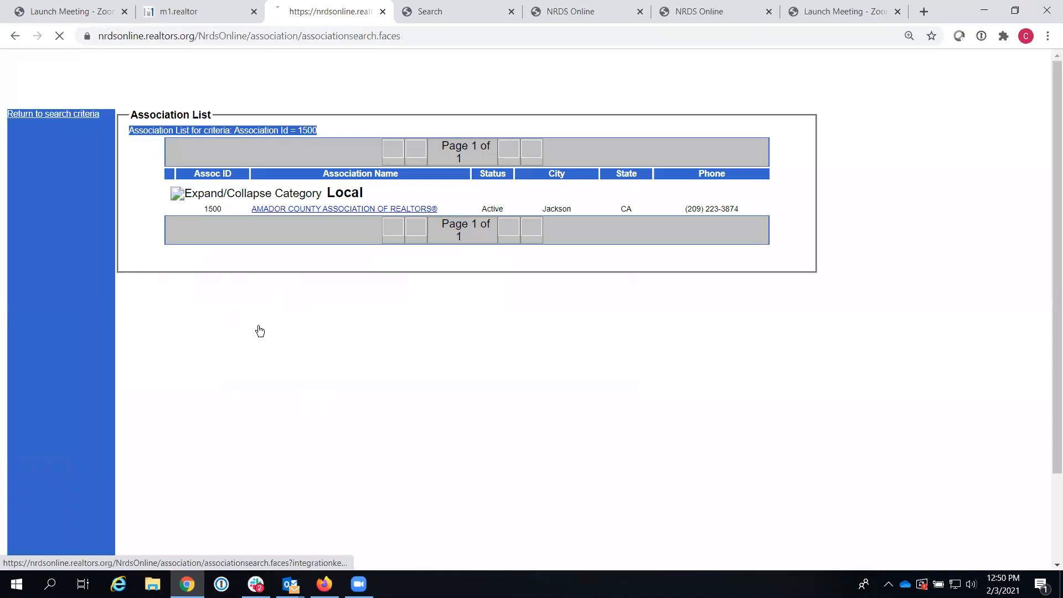
Step: Review Amador County Association of REALTORS®'s Modify Information page, then return to Members First
click(296, 206)
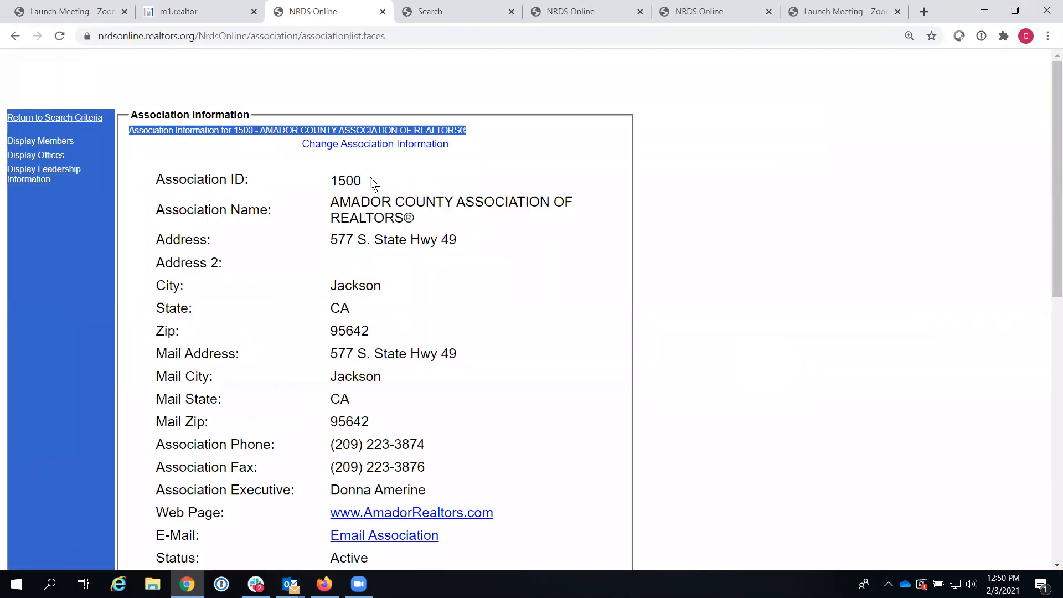
click(351, 145)
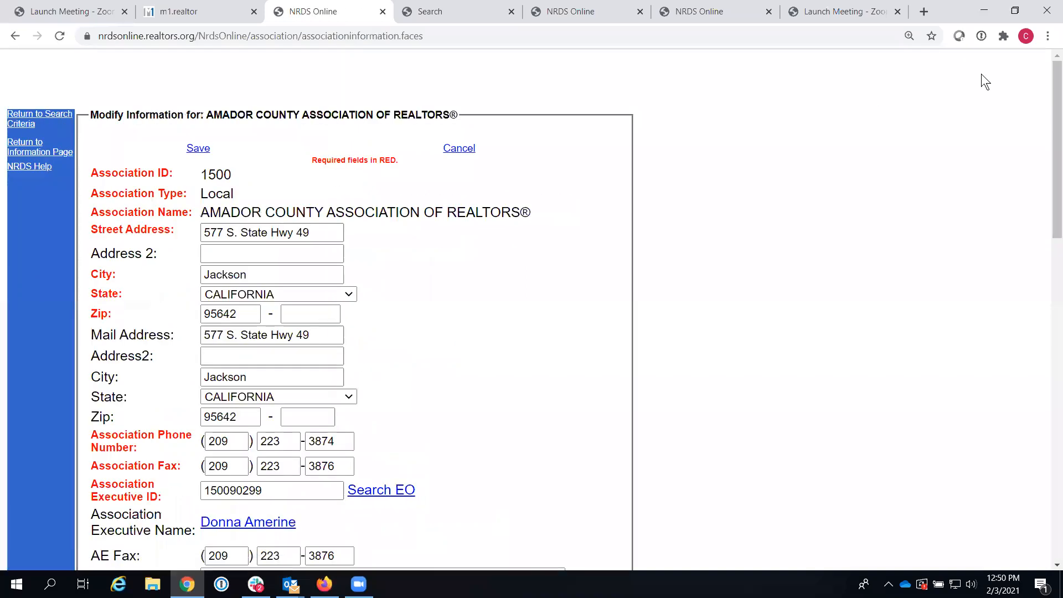
drag(1051, 96, 1046, 330)
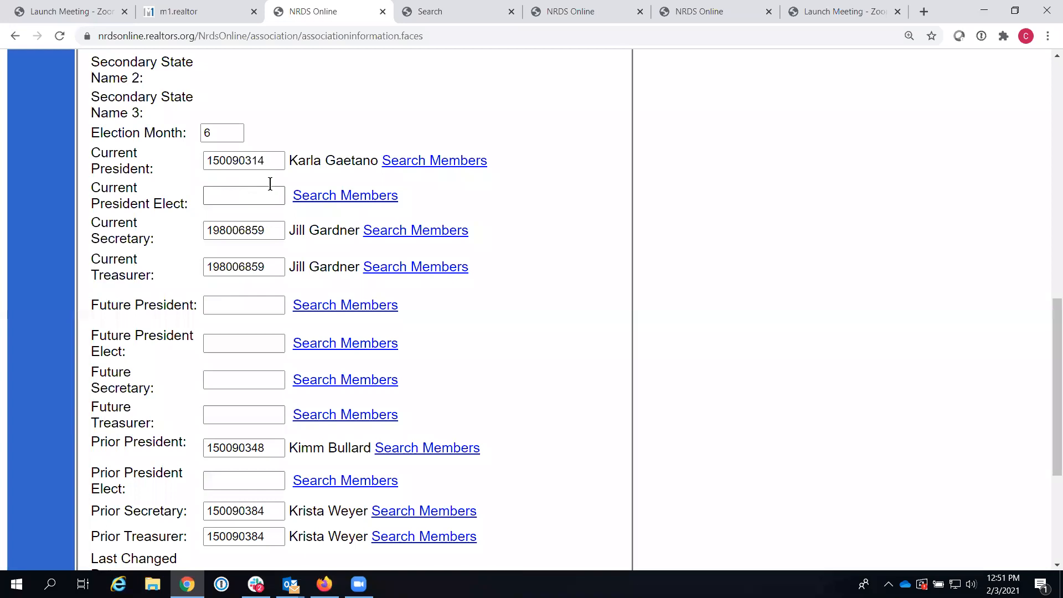
drag(1048, 297, 1011, 15)
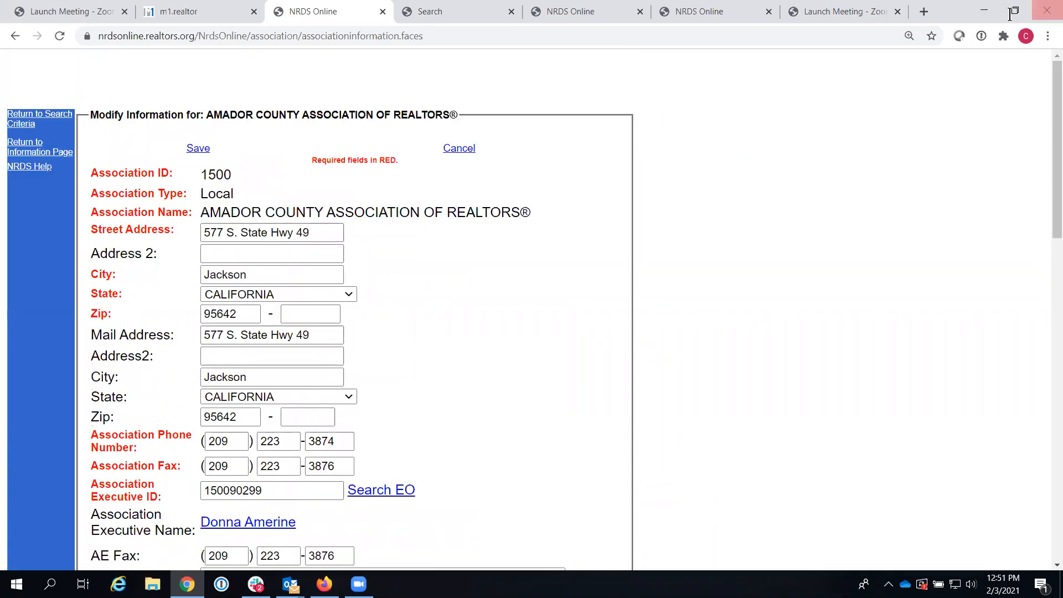
click(167, 14)
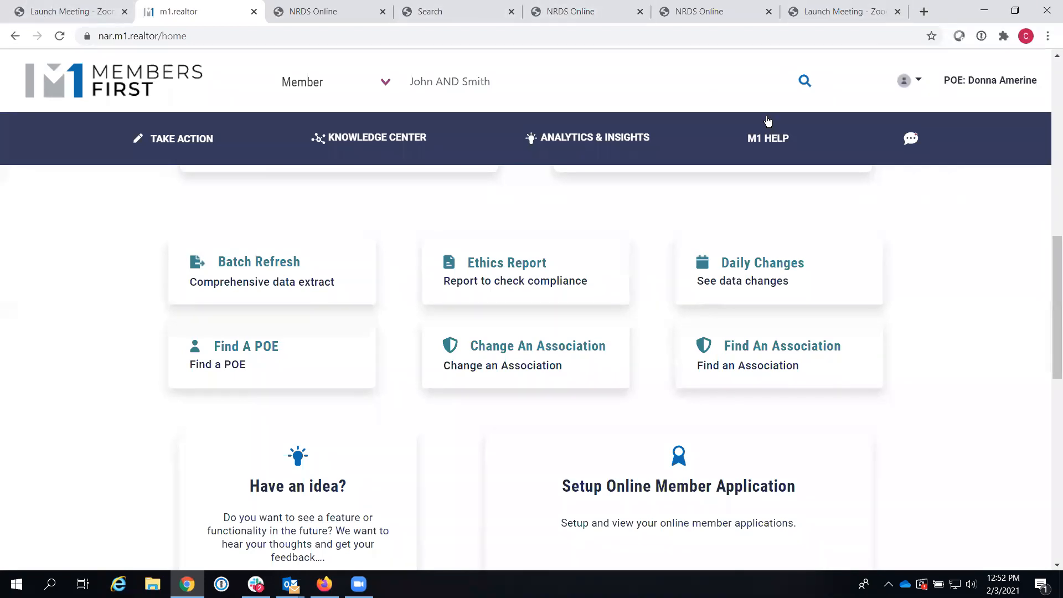
Step: Rerun the 'John AND Smith' search, review the second member's record, and return to the results
click(804, 81)
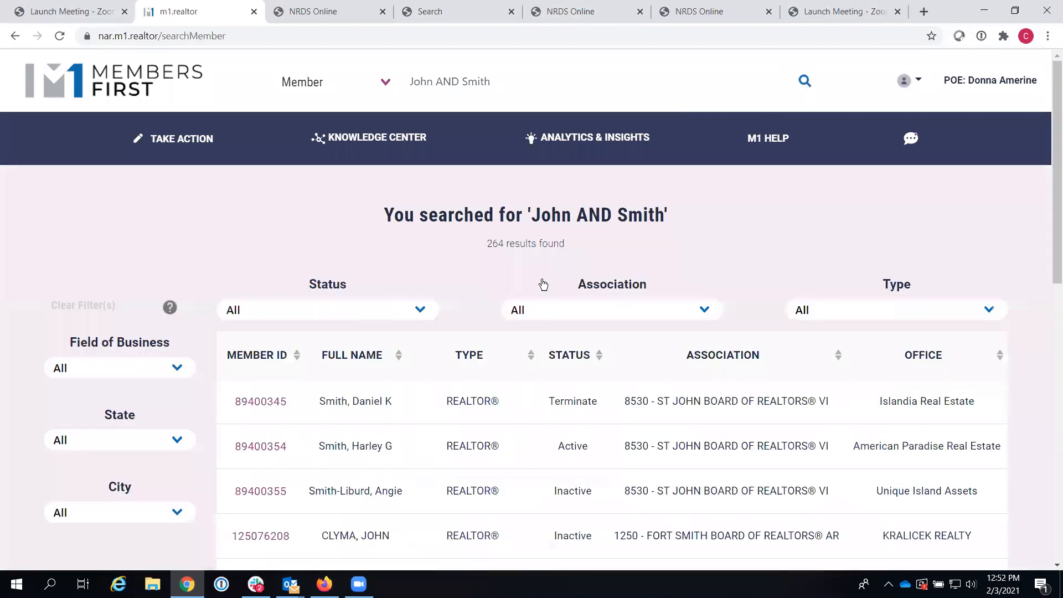
click(247, 447)
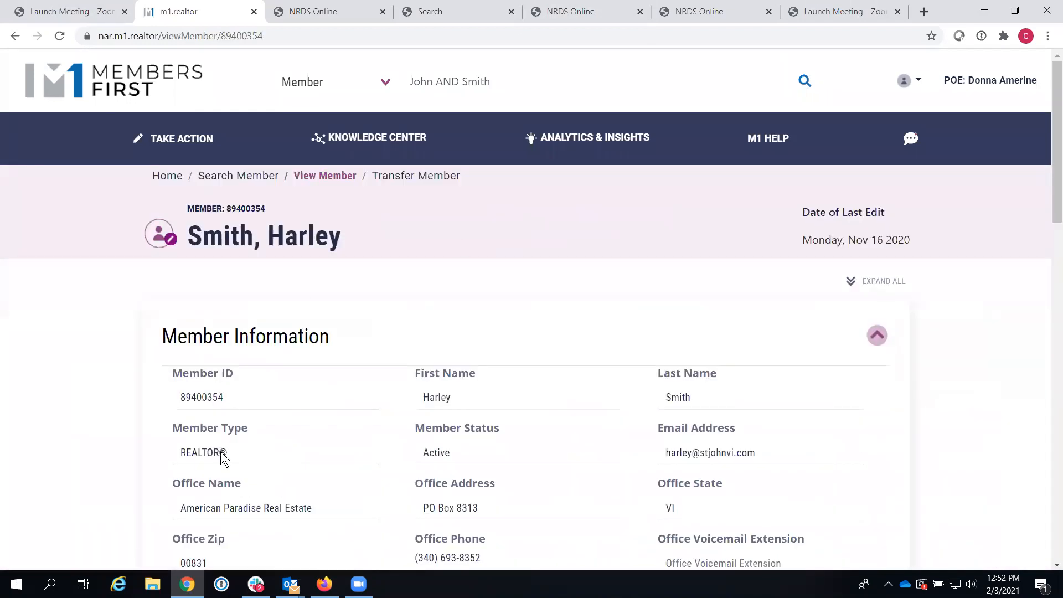
drag(1055, 207, 1055, 249)
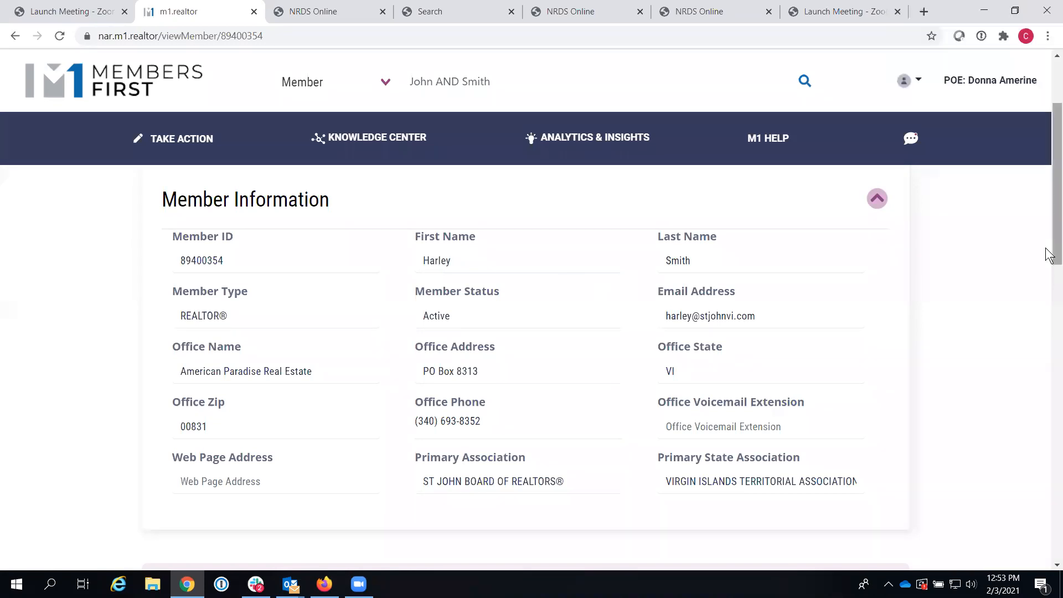
scroll(900, 201, up, 3)
click(248, 175)
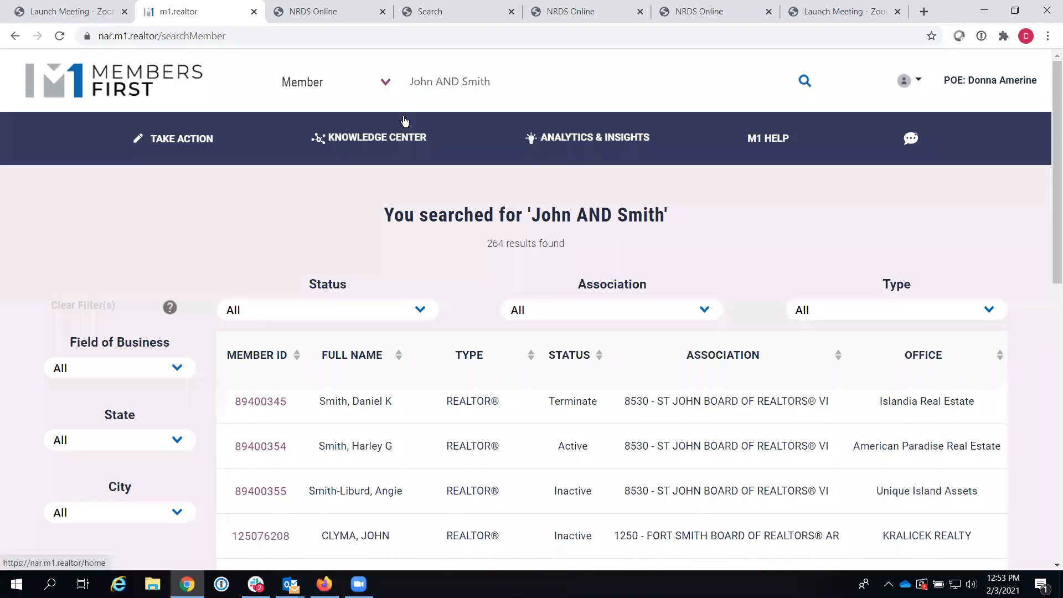
Step: Go to the home dashboard, view the Member Share by Age chart, and select the old search text
click(162, 91)
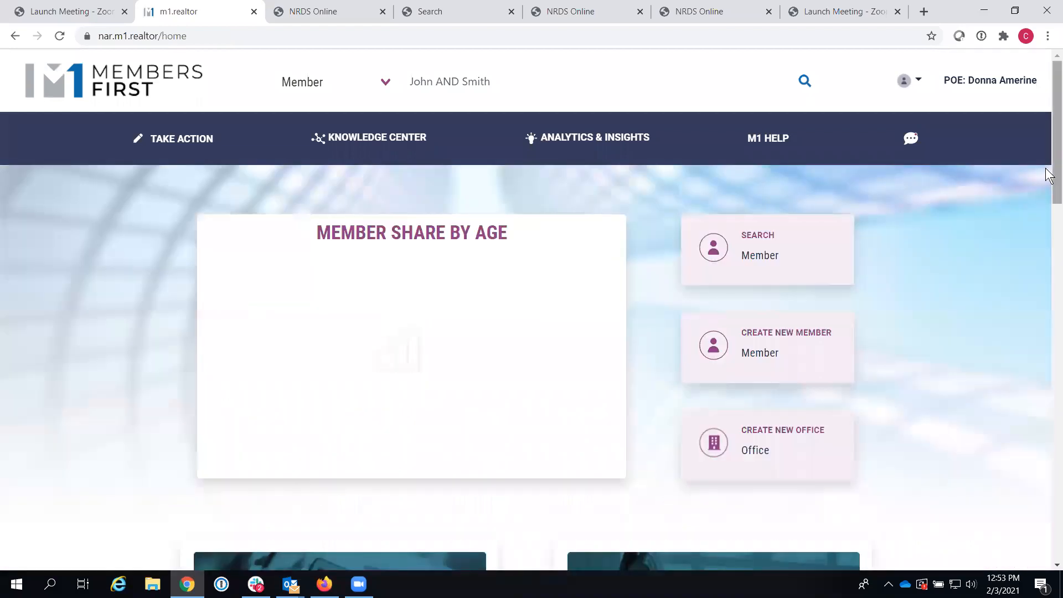
scroll(1035, 361, down, 10)
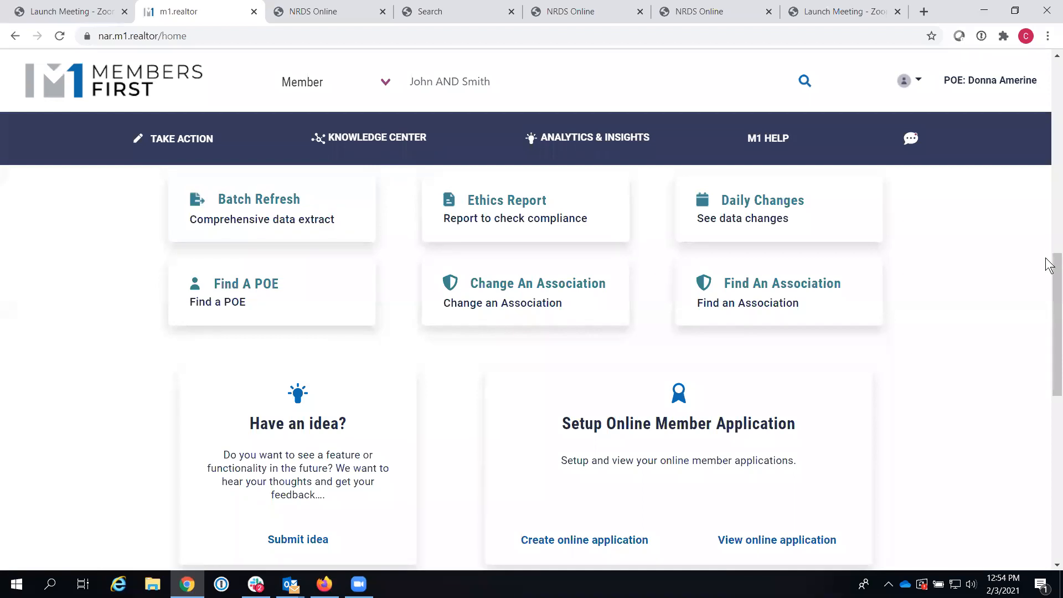
scroll(1051, 254, up, 2)
scroll(1050, 143, up, 6)
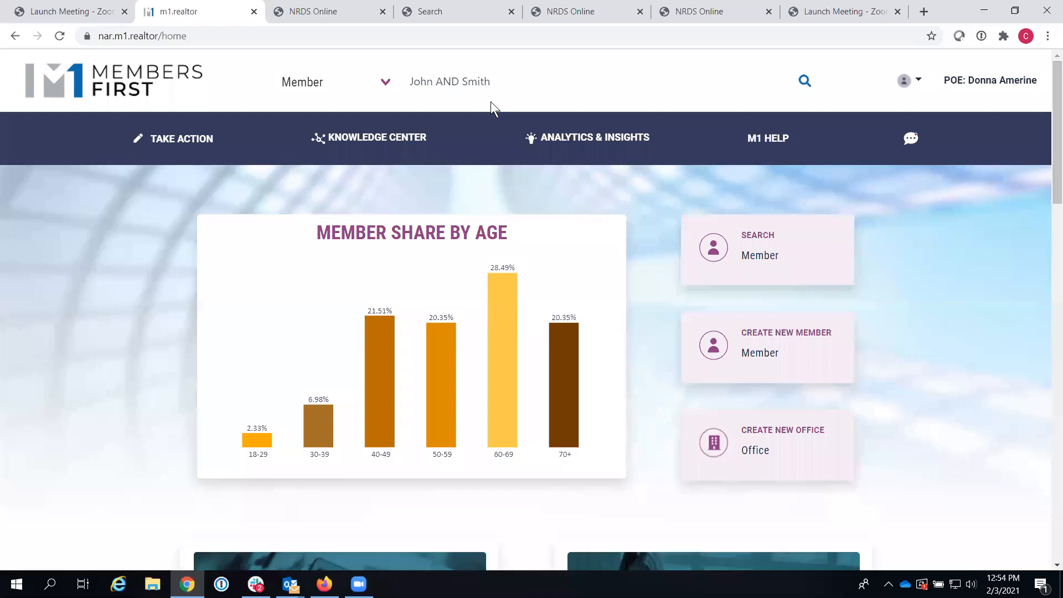
drag(493, 83, 332, 83)
Step: Clear the search box and run an Office search for 'Prudential'
key(BackSpace)
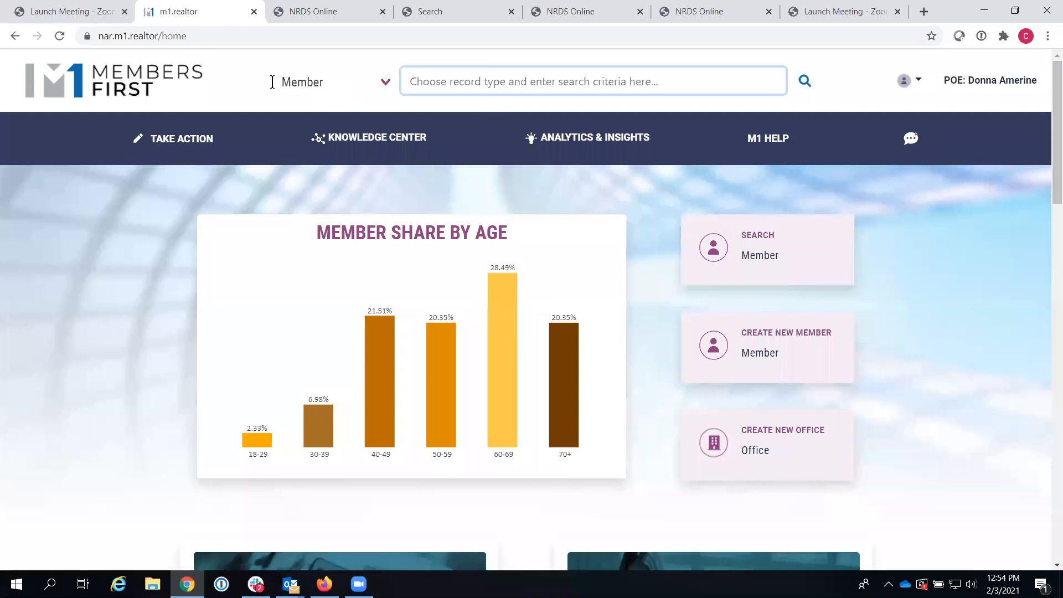
click(384, 85)
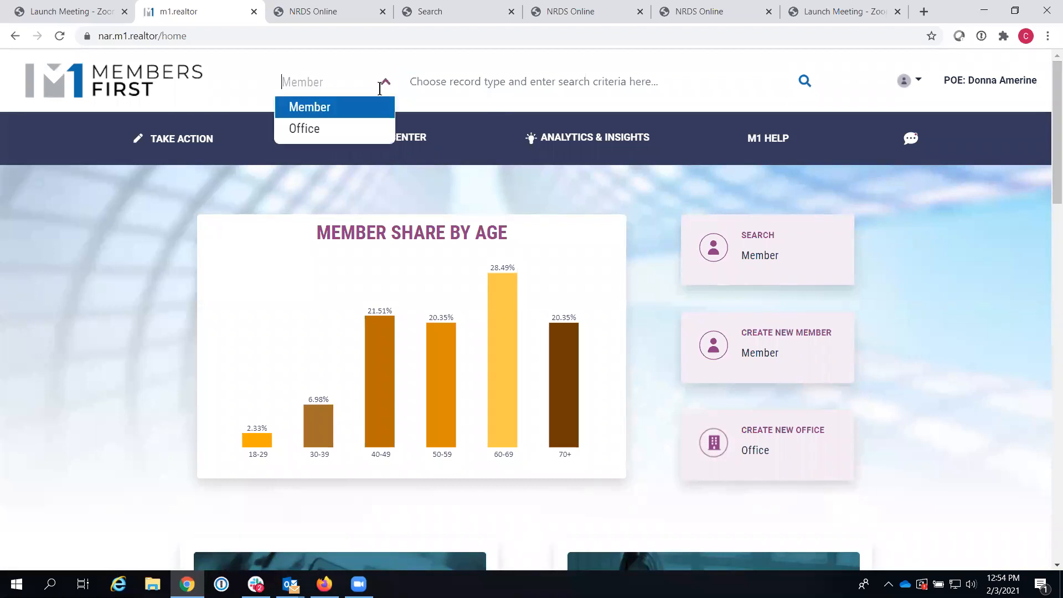
click(304, 132)
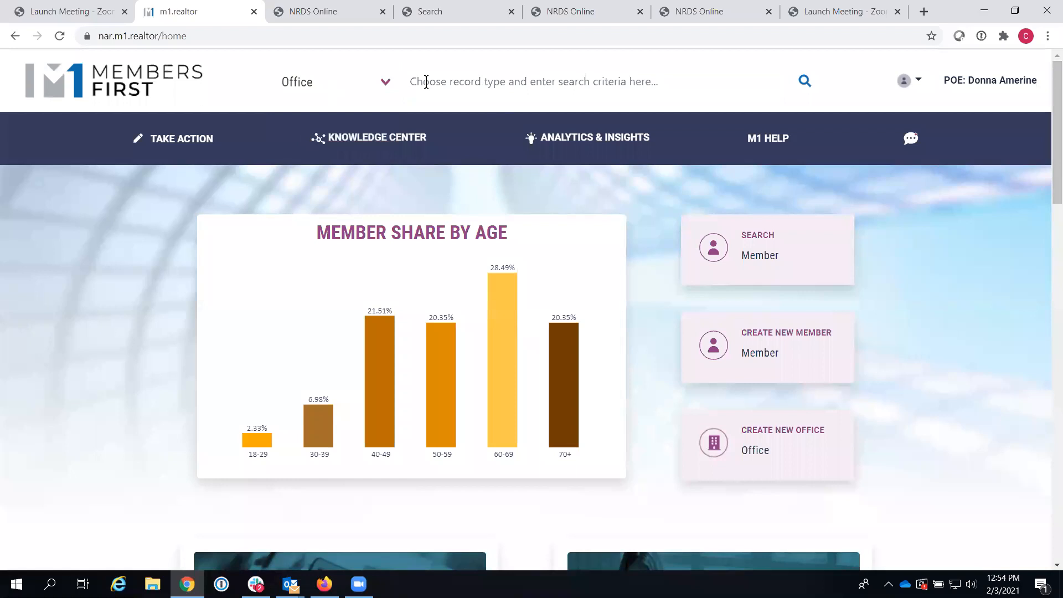
click(427, 82)
text(Pr)
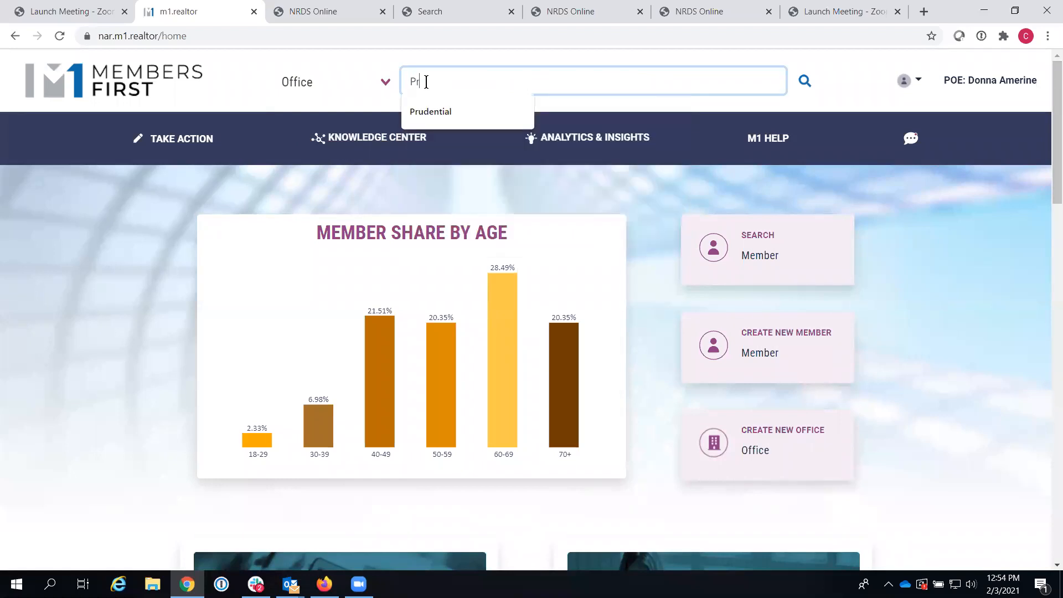
text(udential)
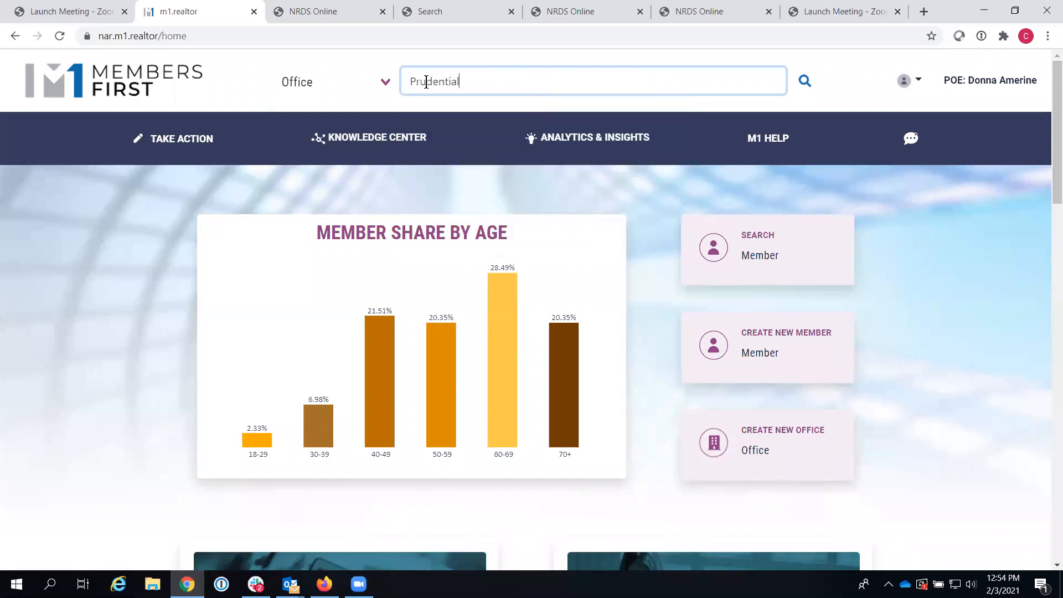
click(805, 81)
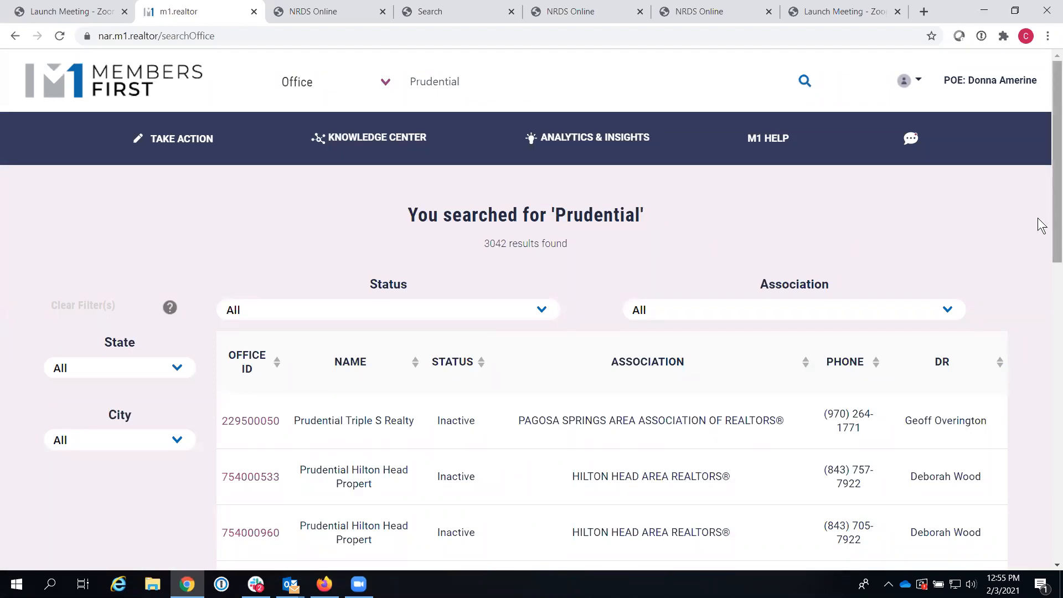
Step: Filter the Prudential office results to Active status in CA
click(541, 311)
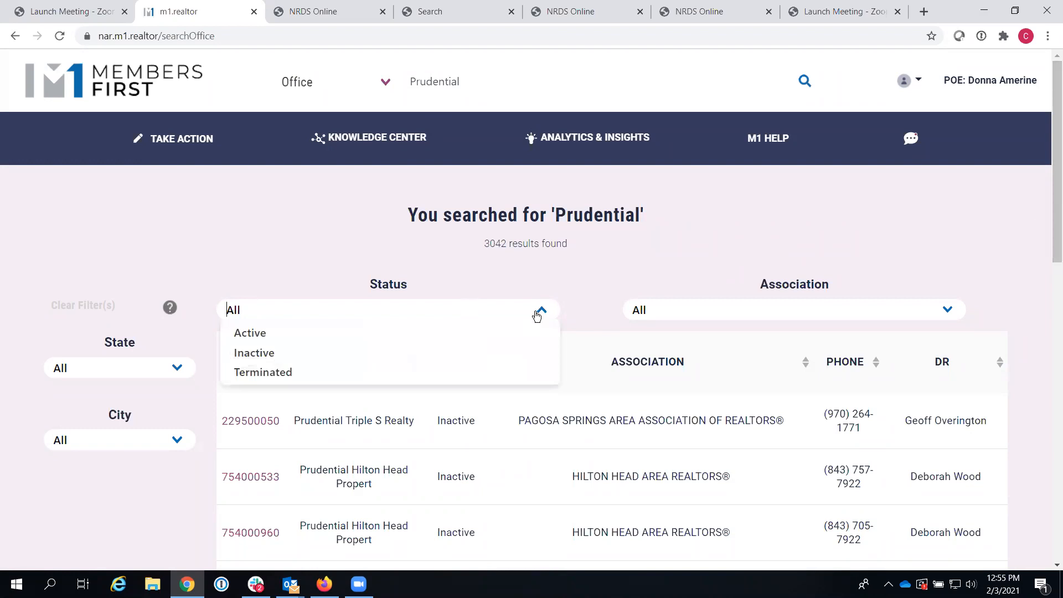
click(243, 333)
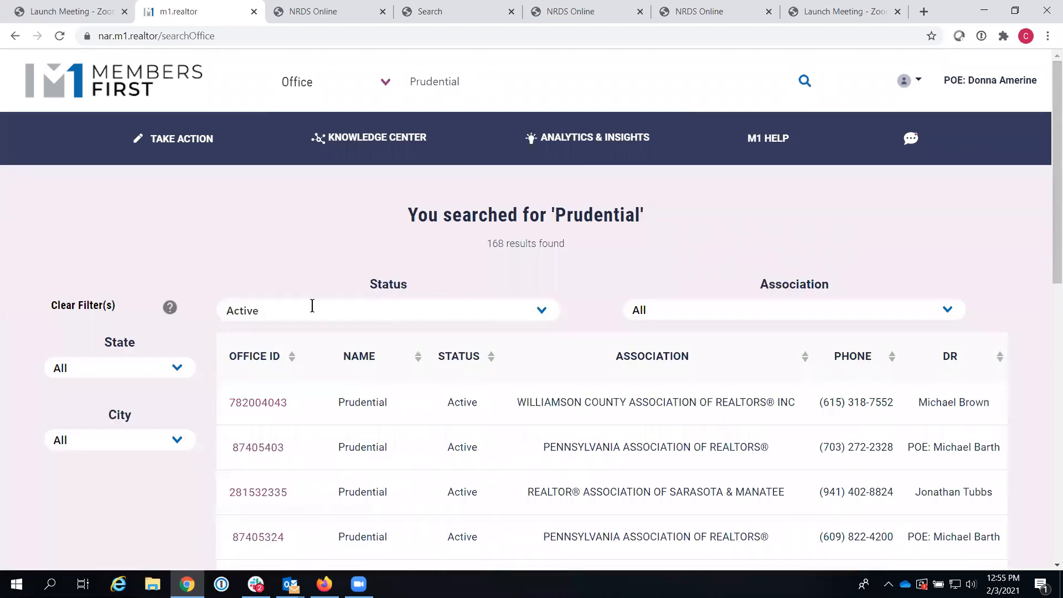
click(183, 370)
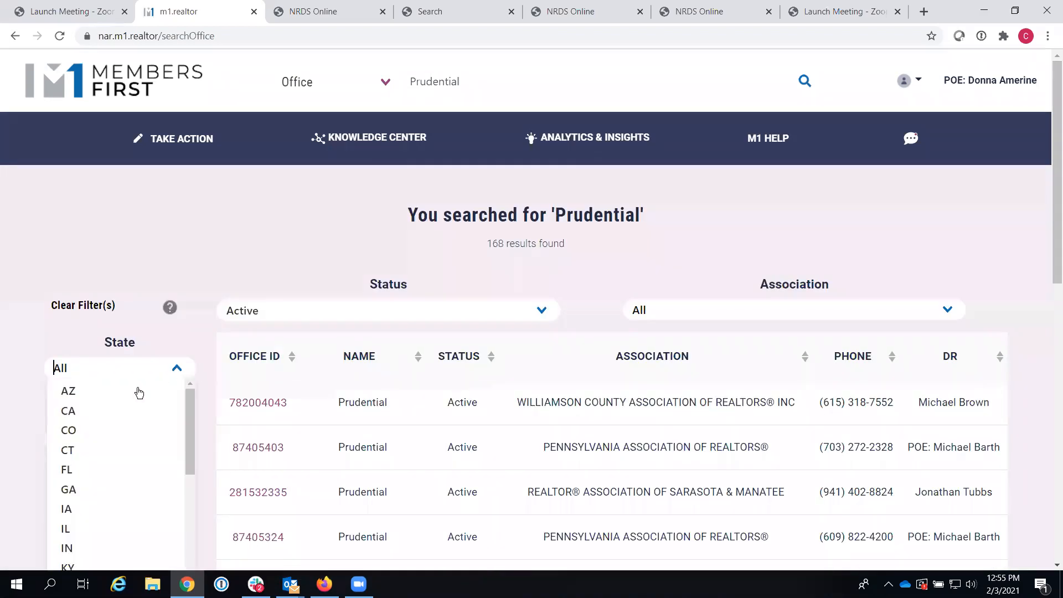
click(104, 411)
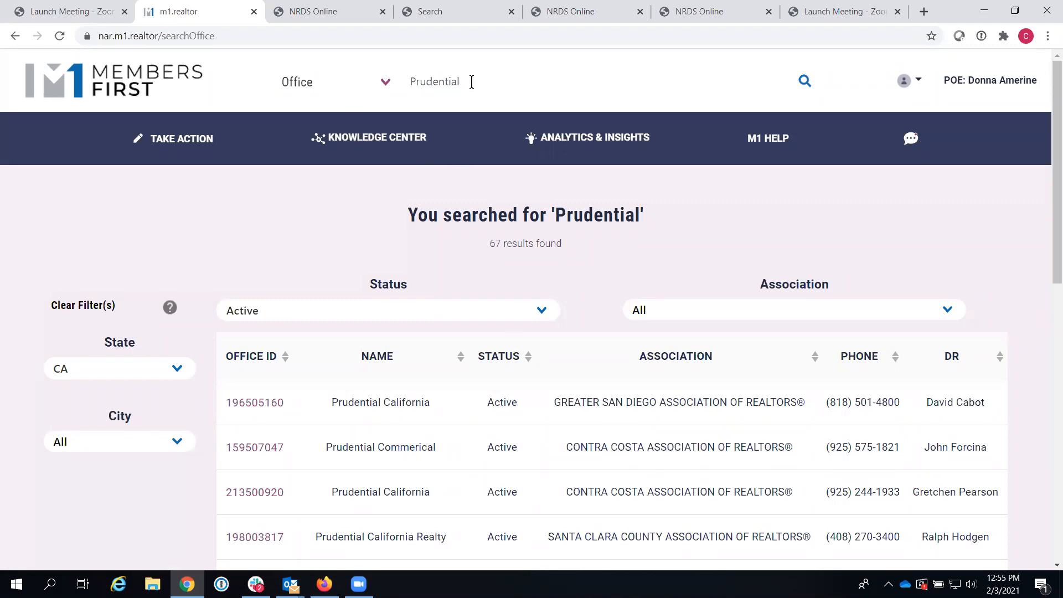
drag(468, 82, 404, 81)
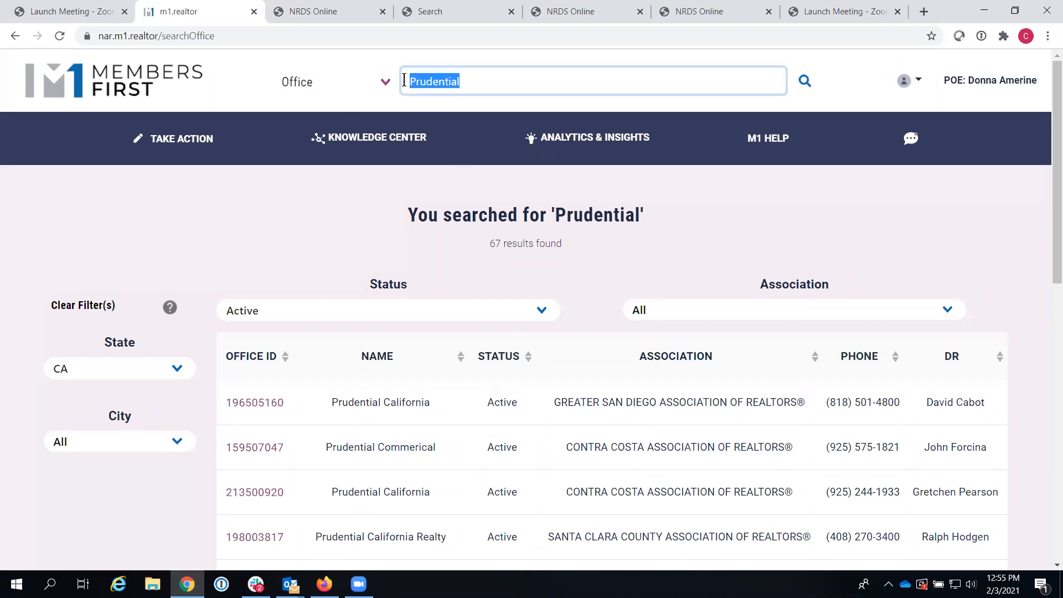
click(490, 81)
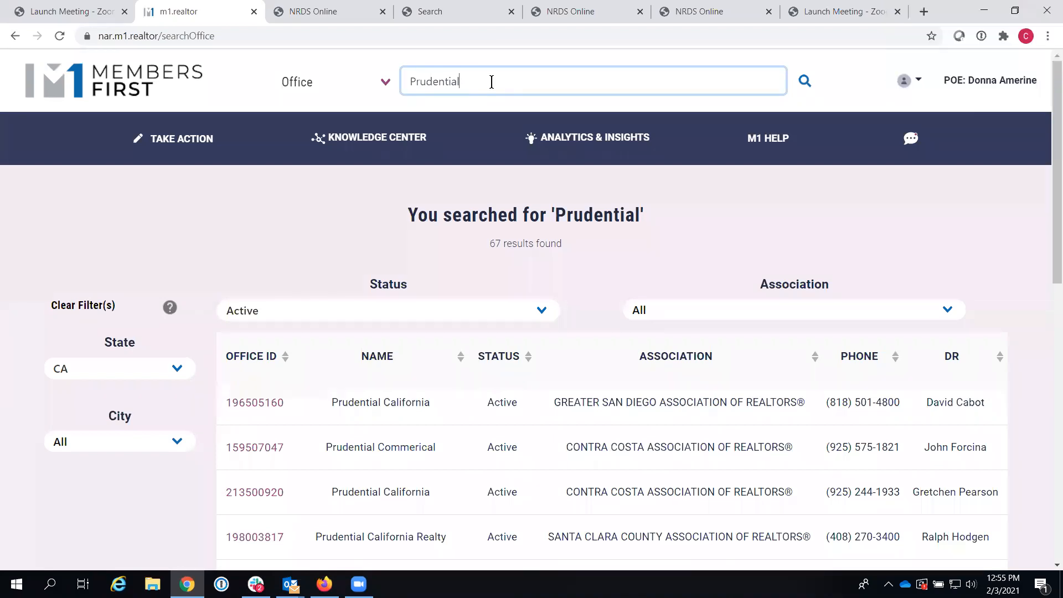
Step: Open the Batch Refresh request from the Members First home dashboard in NRDS Online
click(123, 85)
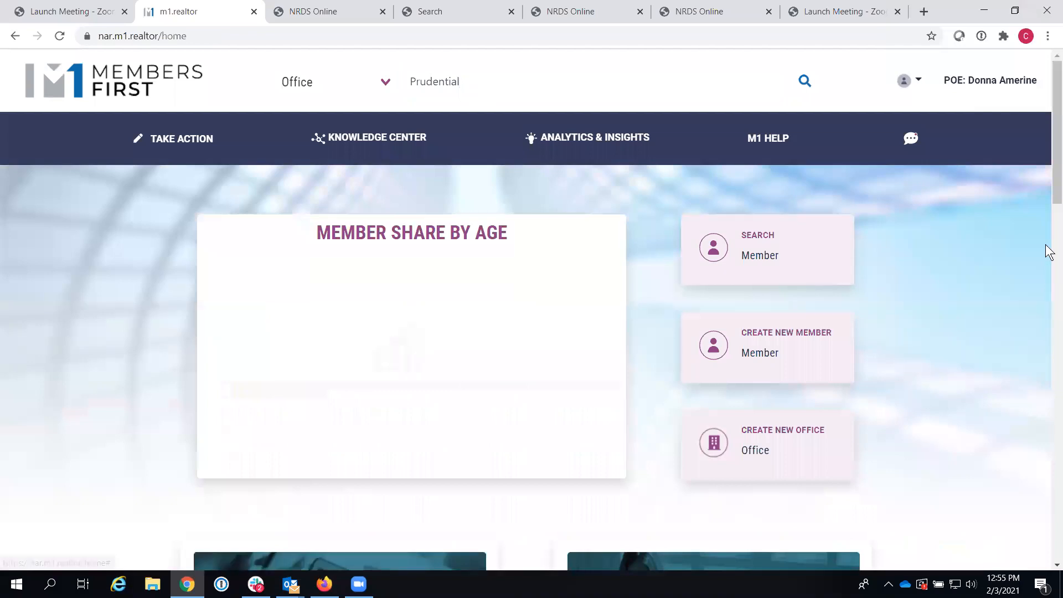
drag(1055, 193, 1045, 354)
click(244, 318)
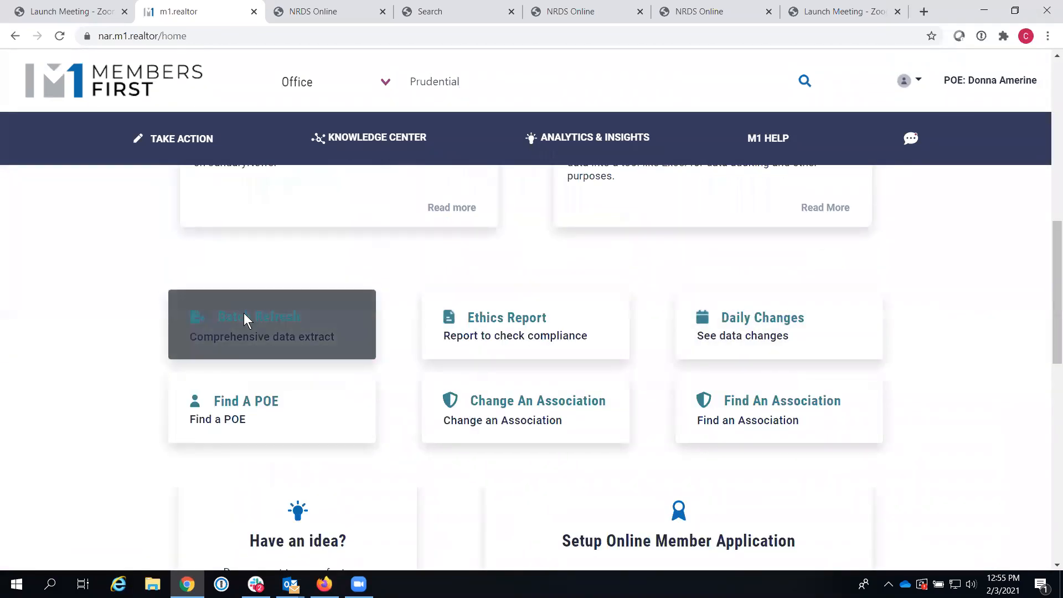
drag(1053, 224, 1047, 247)
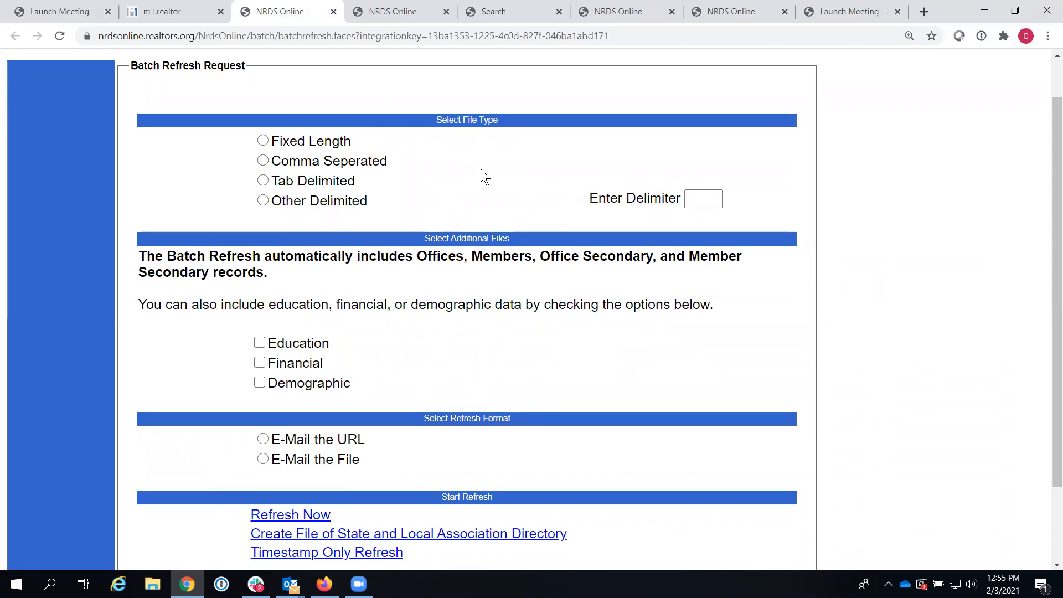
Step: Set the Batch Refresh file type to Tab Delimited and review the included records and e-mail delivery options
click(263, 181)
drag(418, 256, 667, 269)
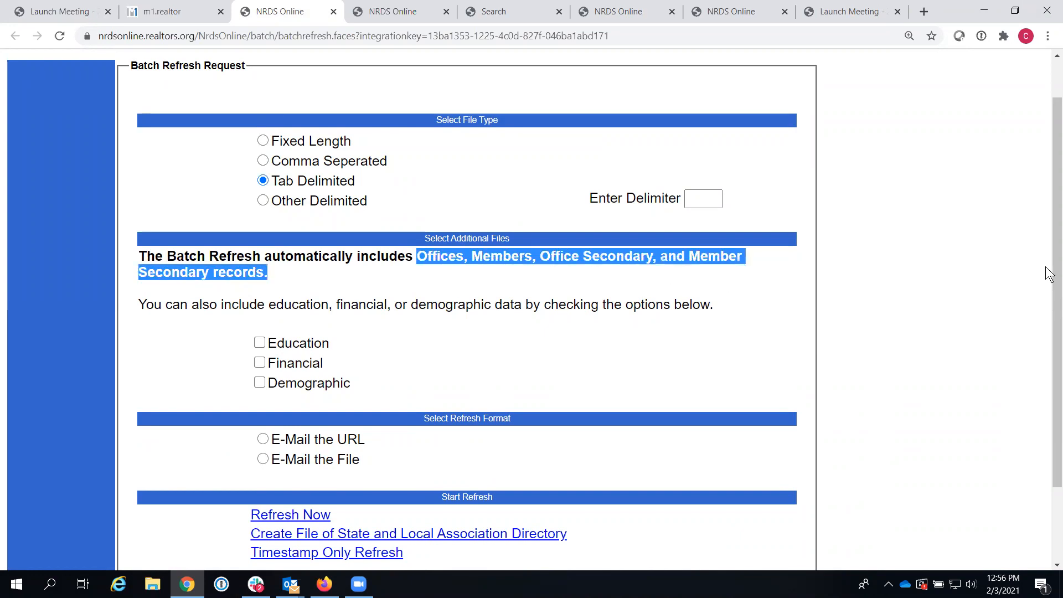
drag(1047, 268, 1050, 341)
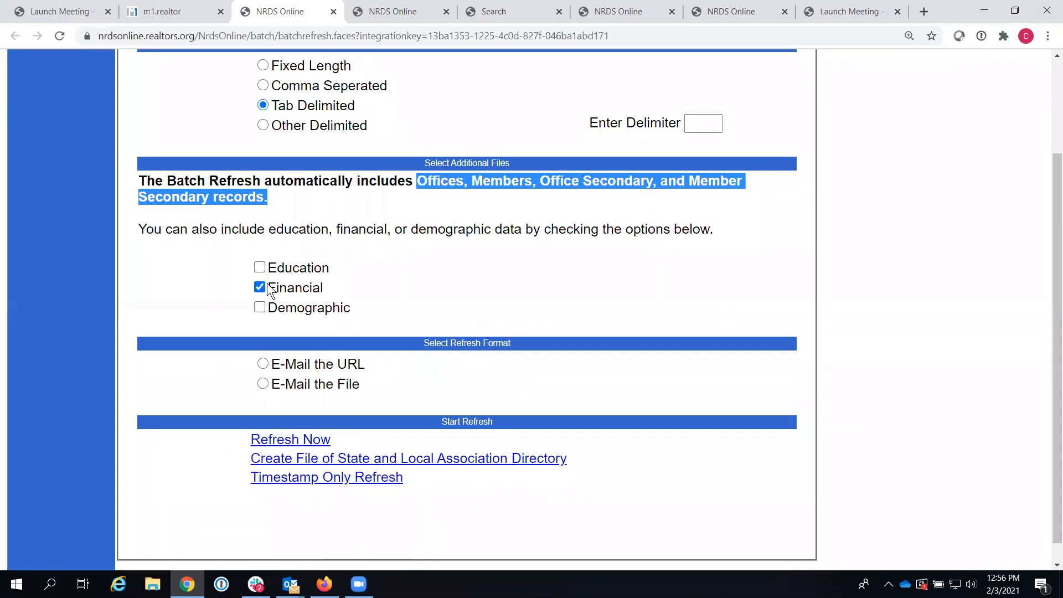
drag(1048, 350, 1049, 366)
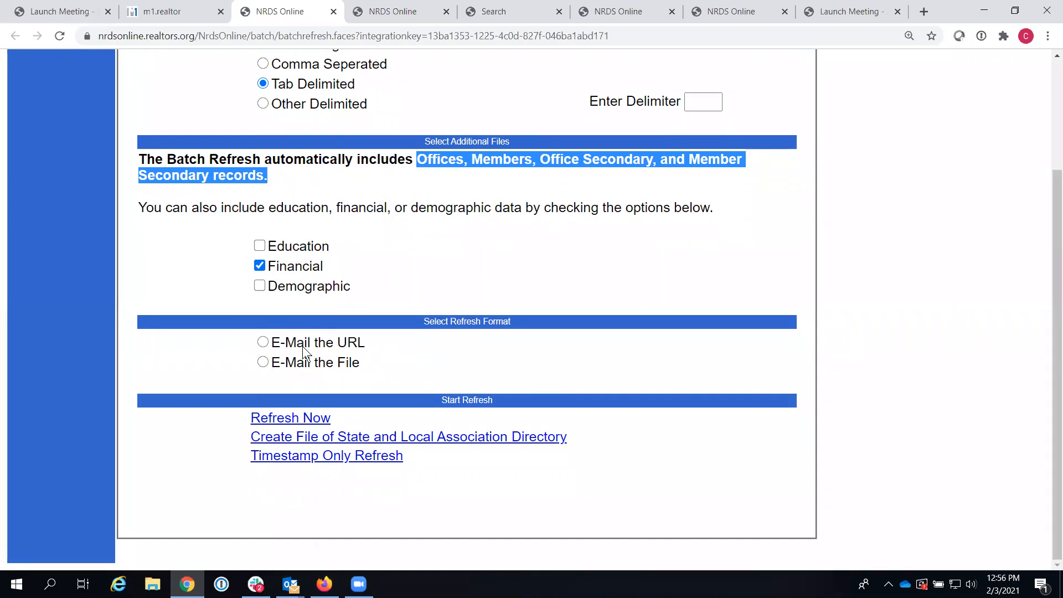
drag(271, 344, 369, 351)
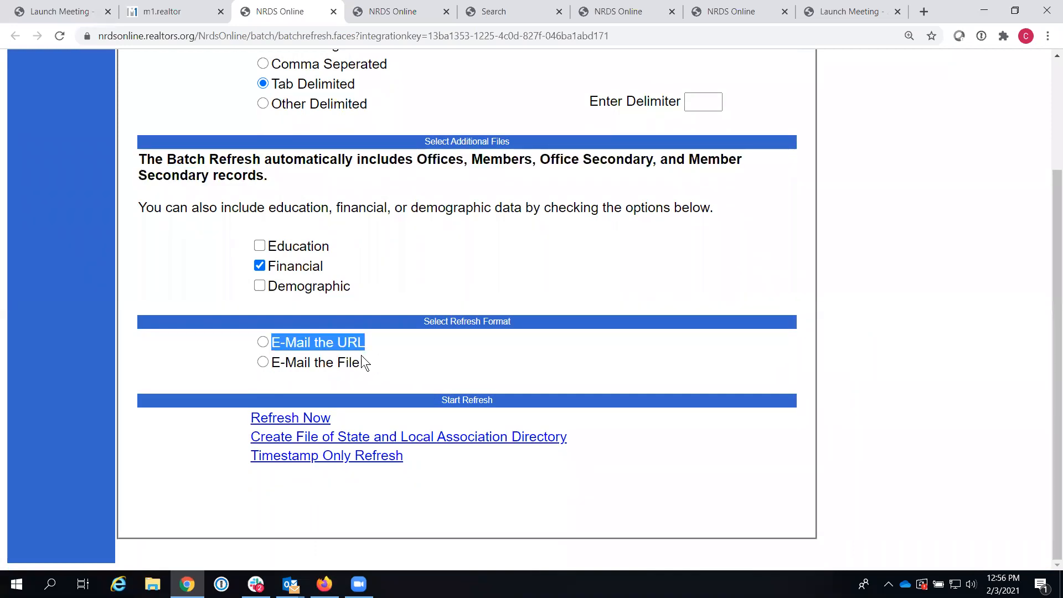
drag(272, 363, 362, 364)
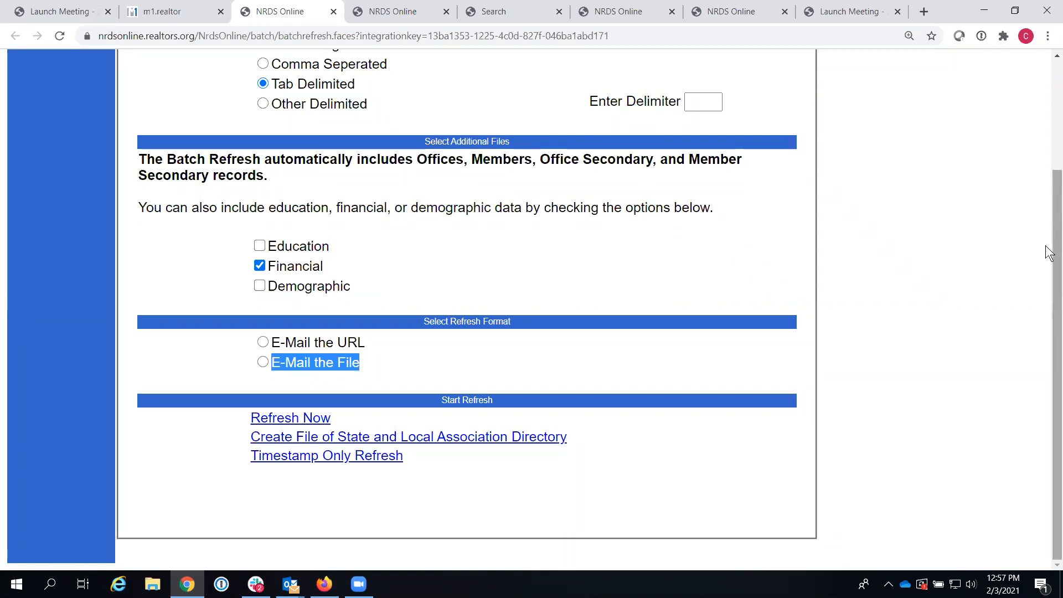
Step: Return to the Members First home dashboard and scroll to the top
scroll(1047, 233, up, 2)
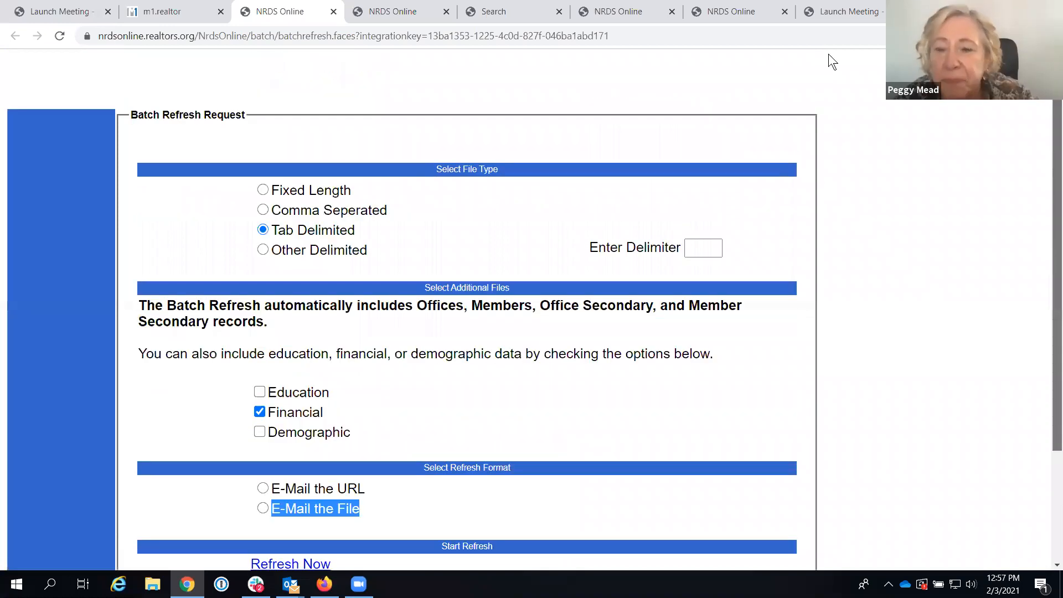
click(162, 13)
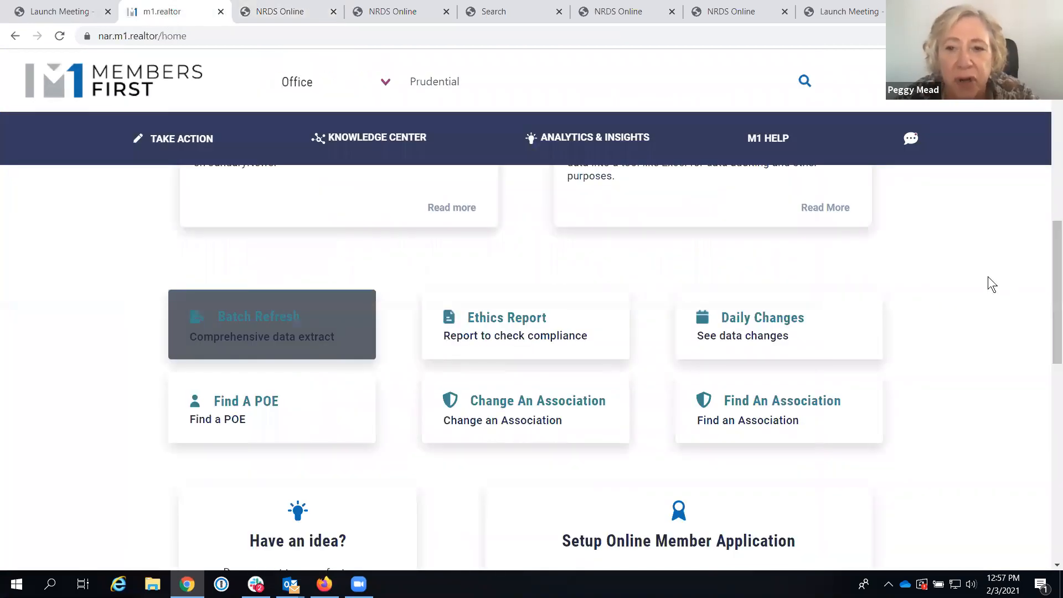
scroll(1046, 277, up, 5)
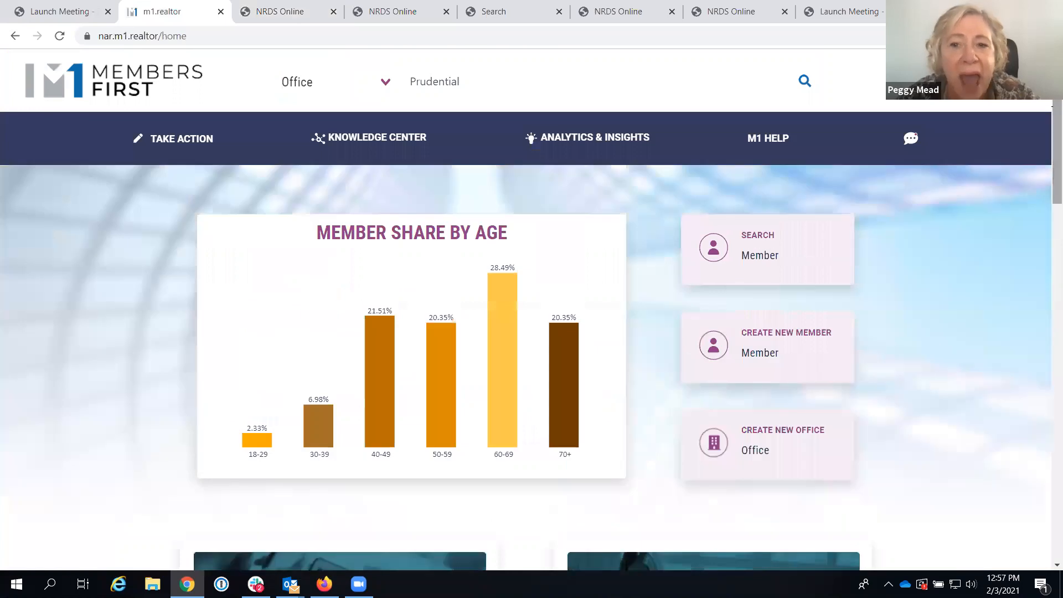